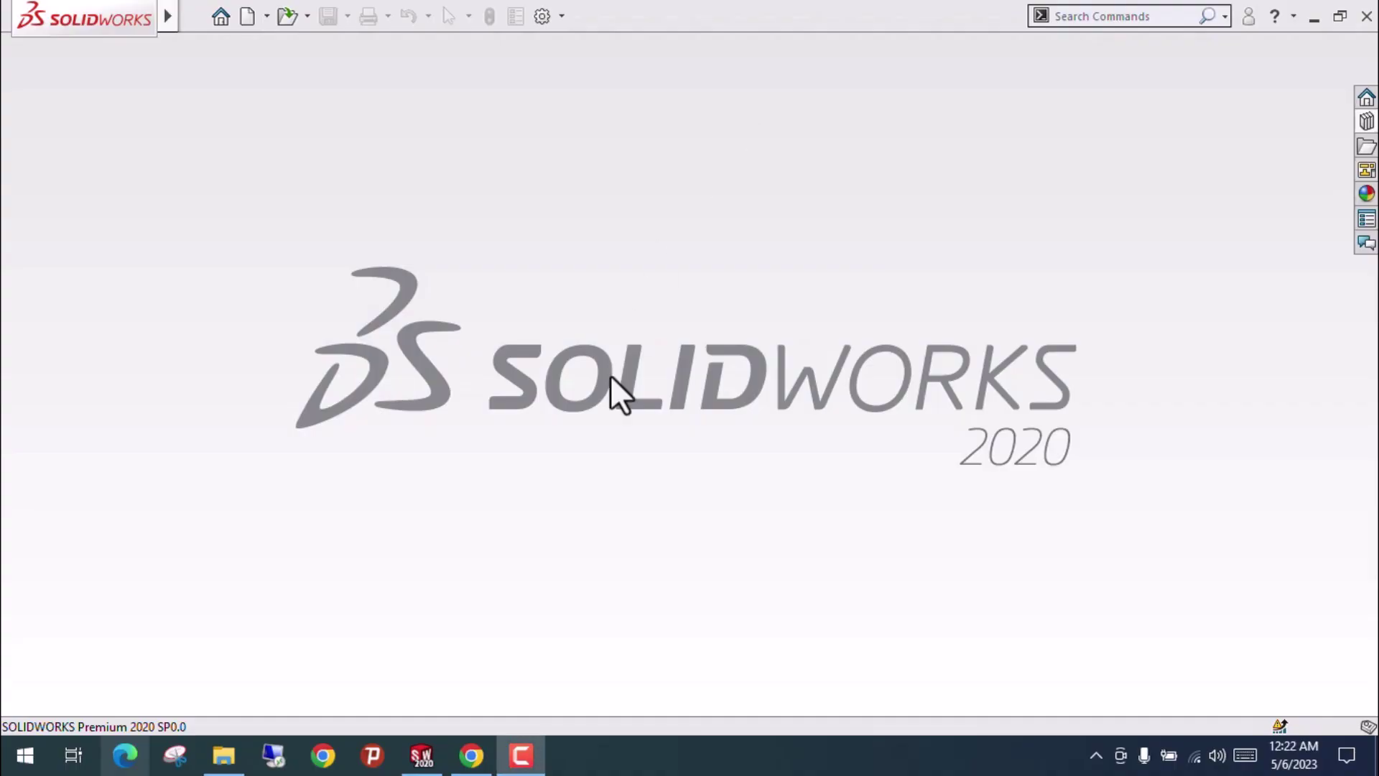
Switch to Chrome and examine the types-of-beams image and the IPN profile dimension table in the MAIAK-M catalog.
left_click(469, 763)
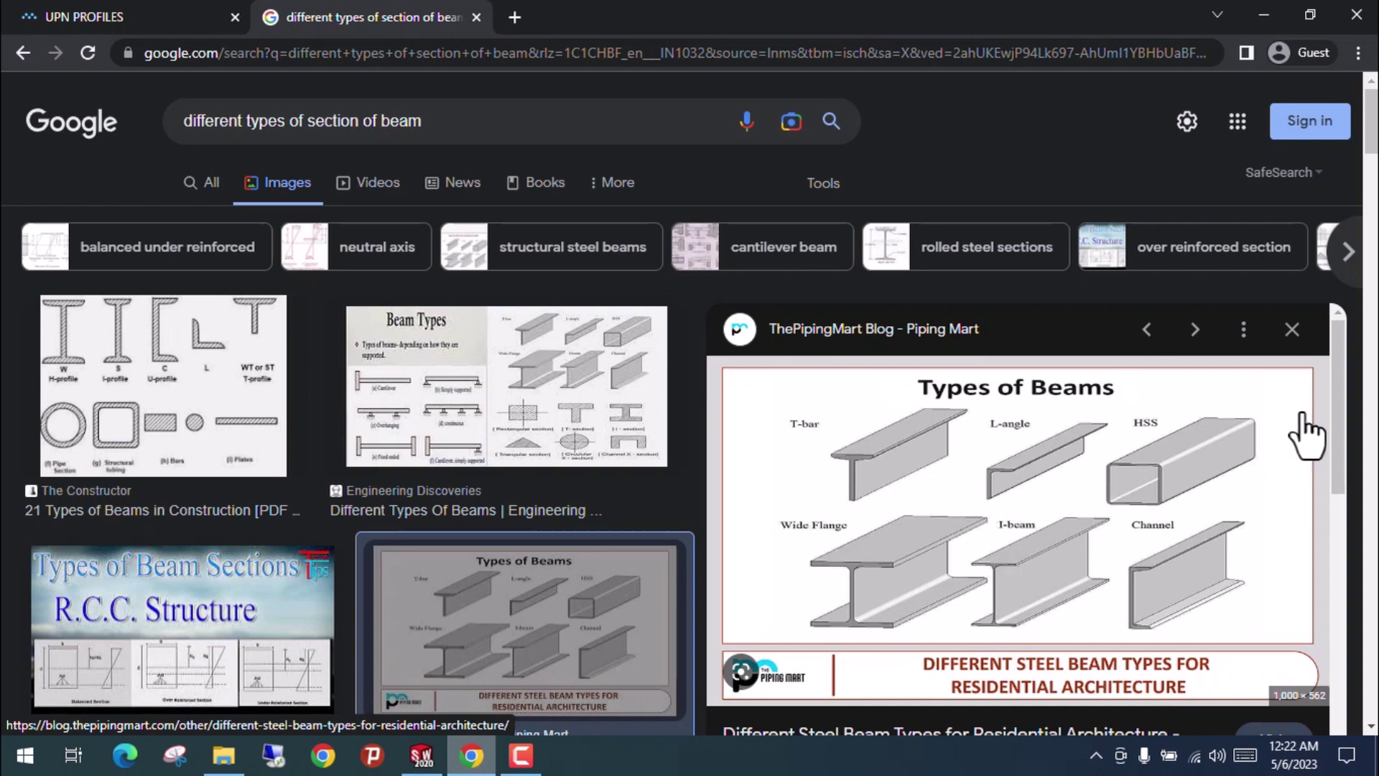
scroll(1376, 176, "down", 6)
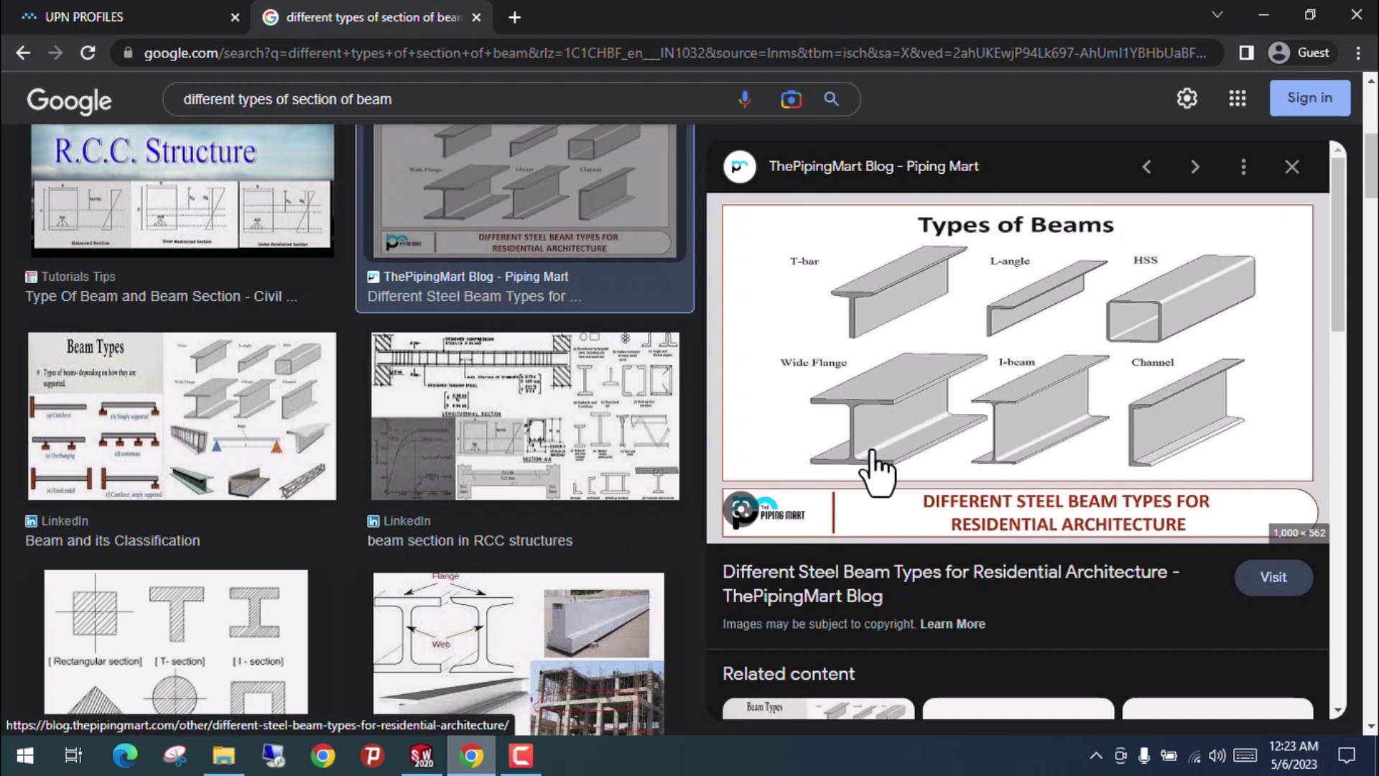
left_click(140, 7)
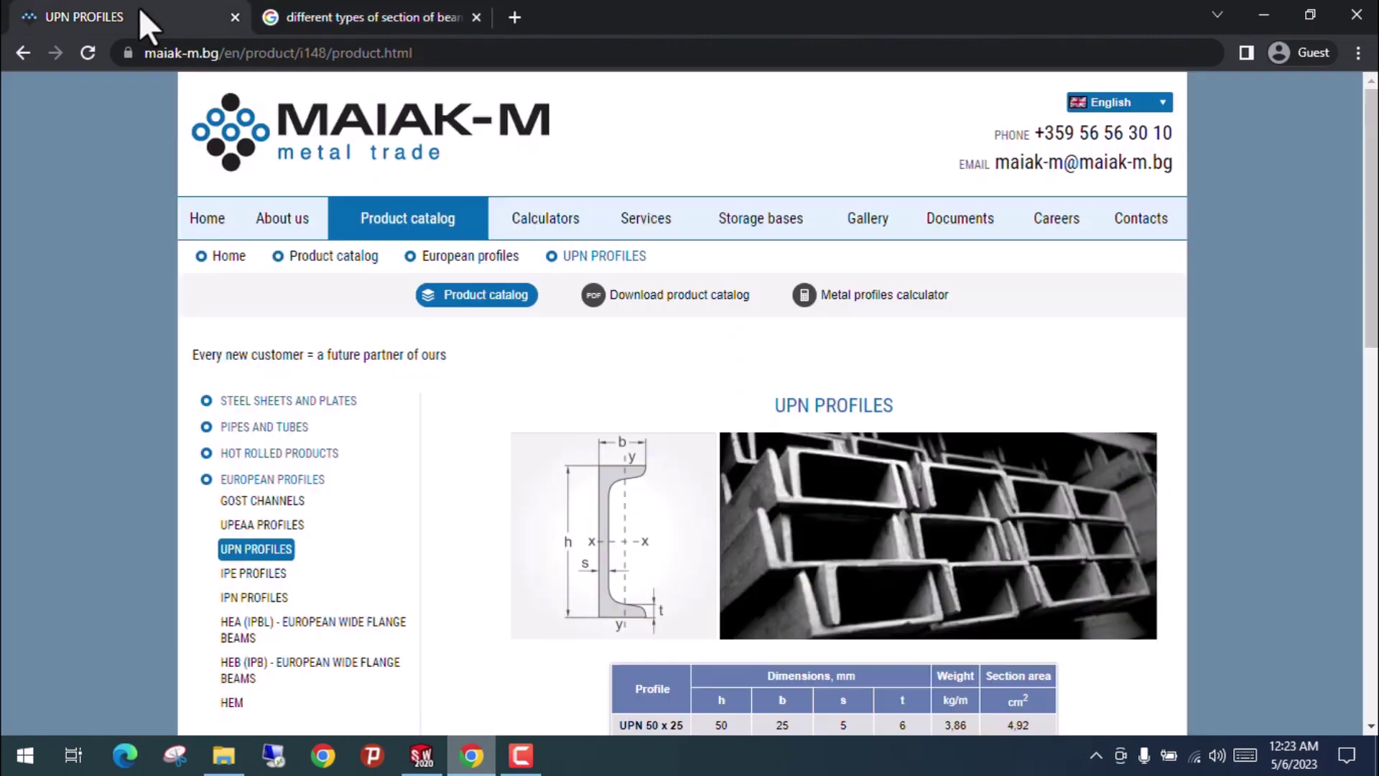
scroll(1272, 339, "down", 4)
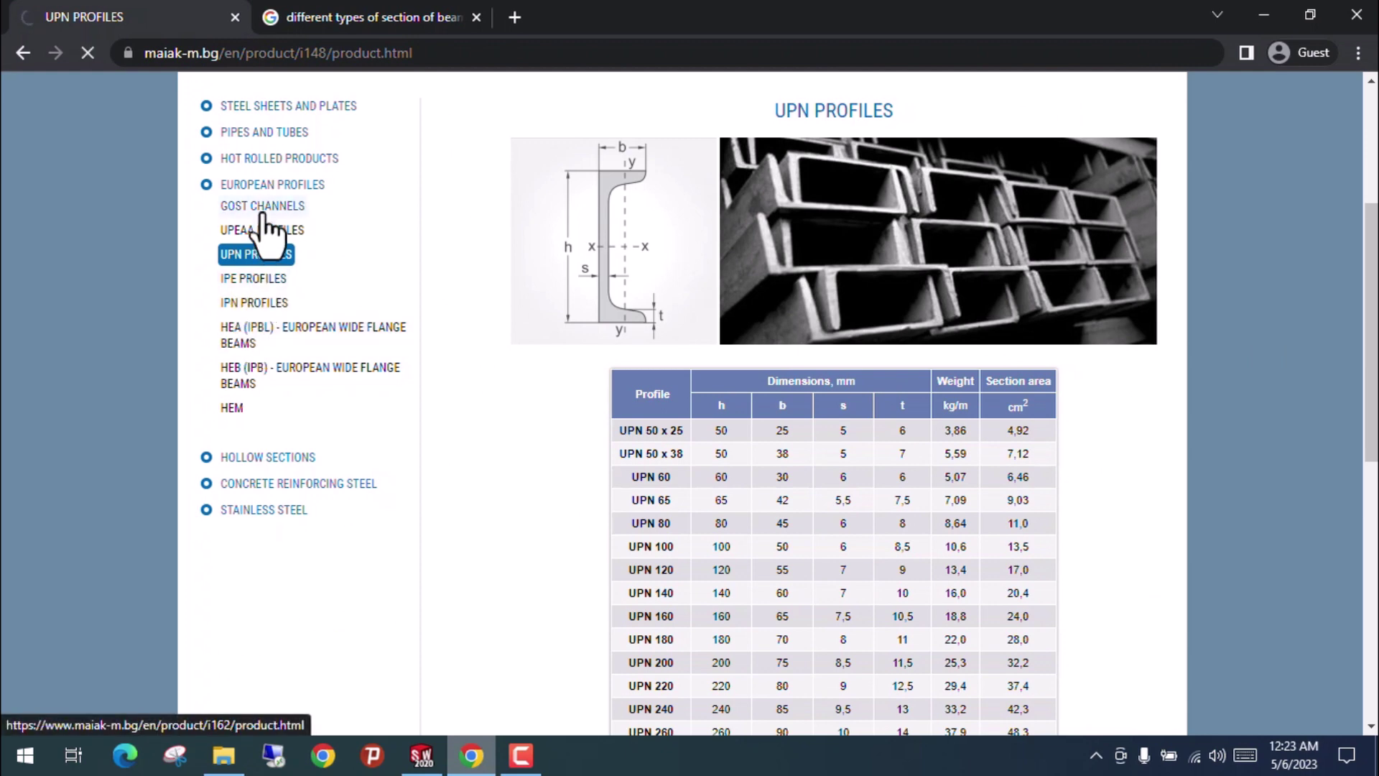
left_click(270, 302)
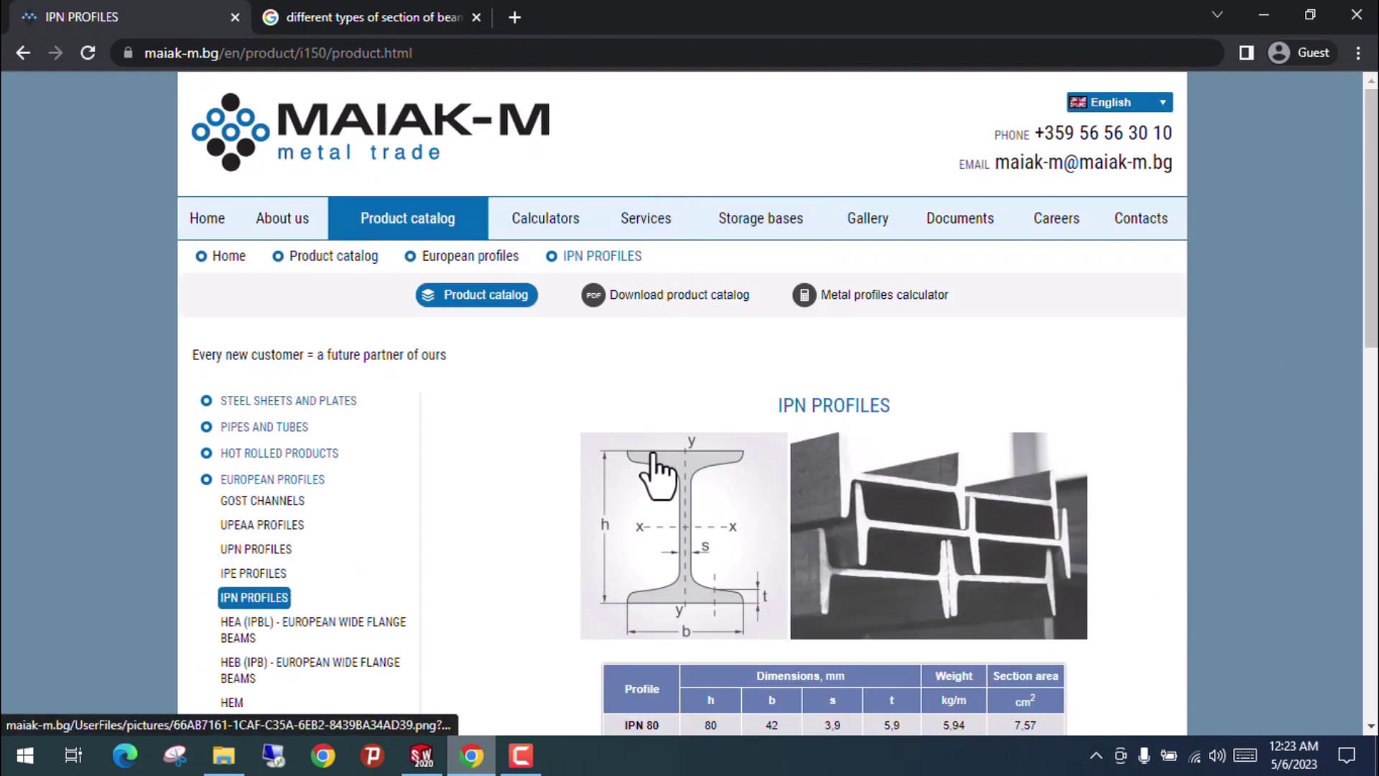
scroll(682, 531, "down", 4)
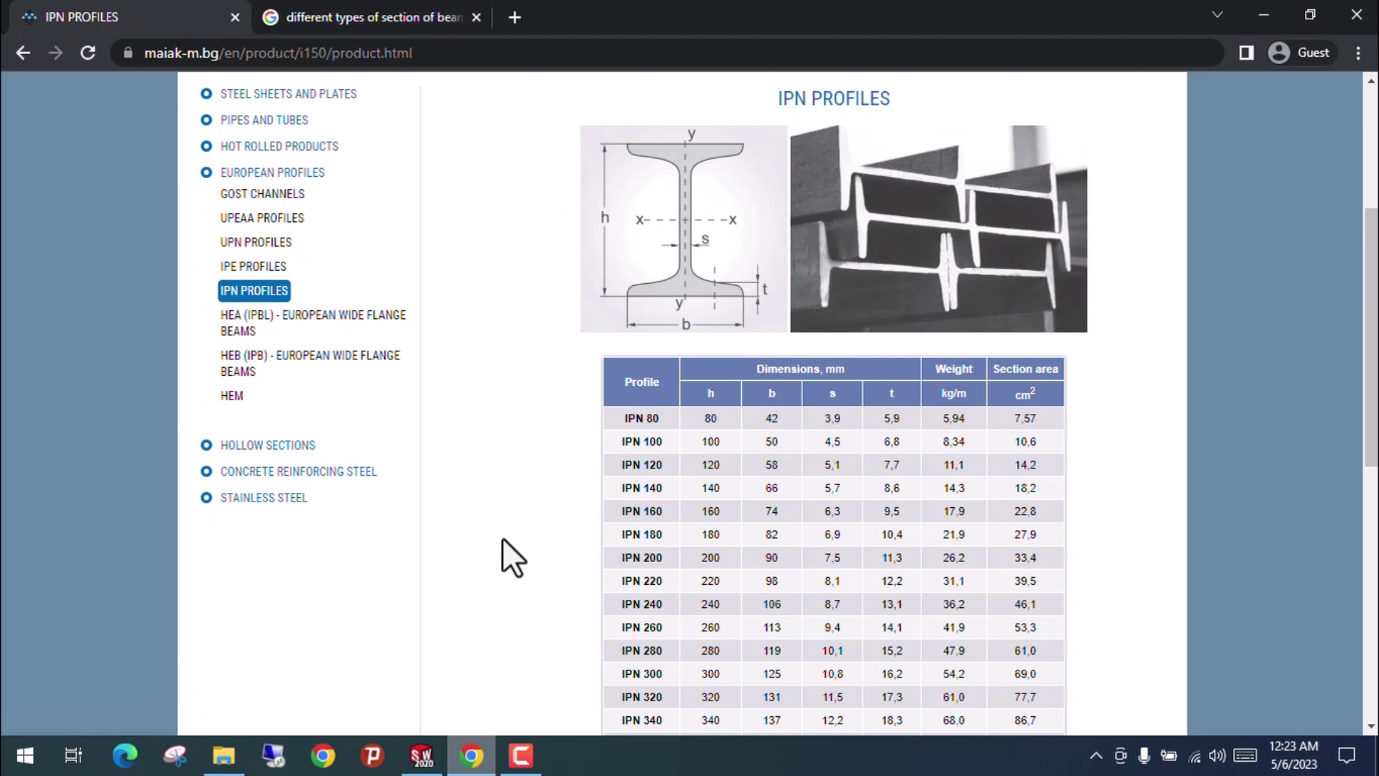
Switch to SOLIDWORKS and create a new part document.
left_click(421, 755)
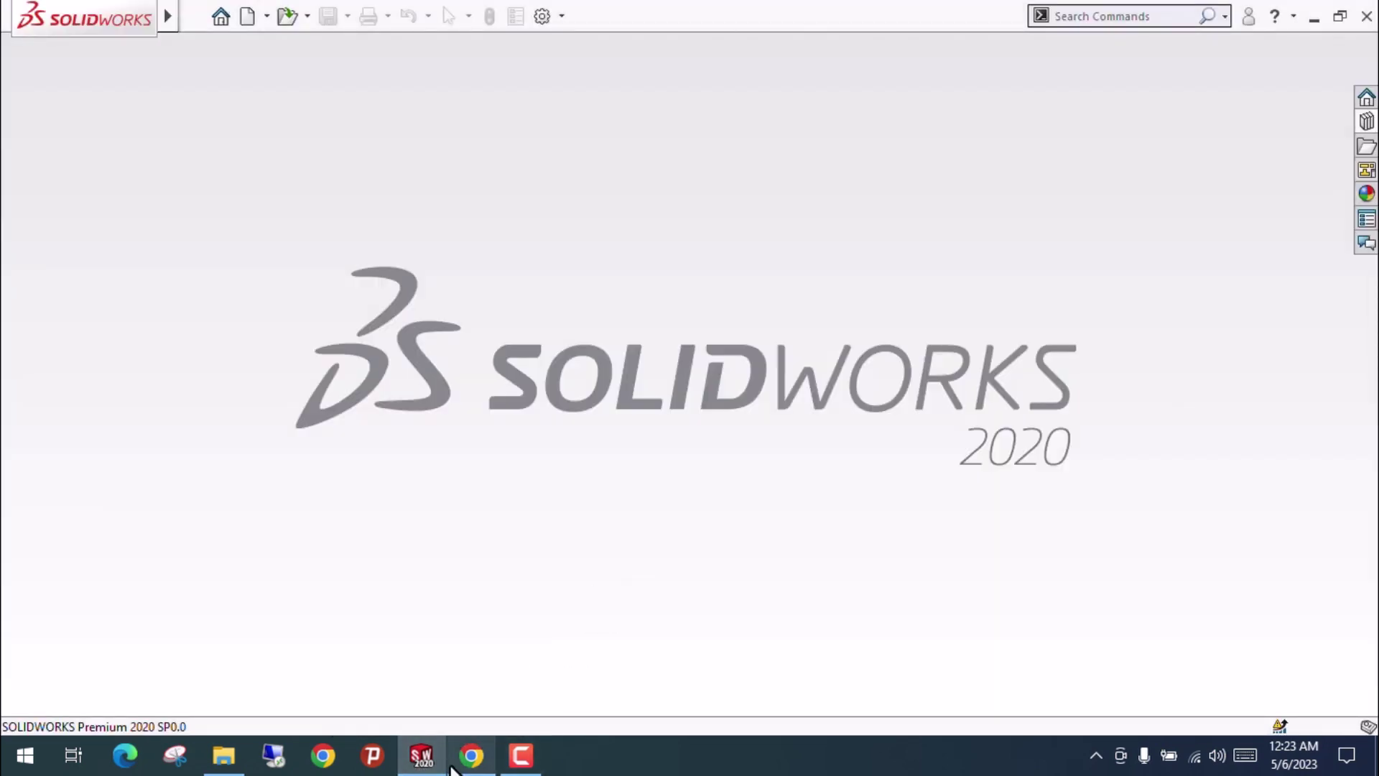
left_click(423, 756)
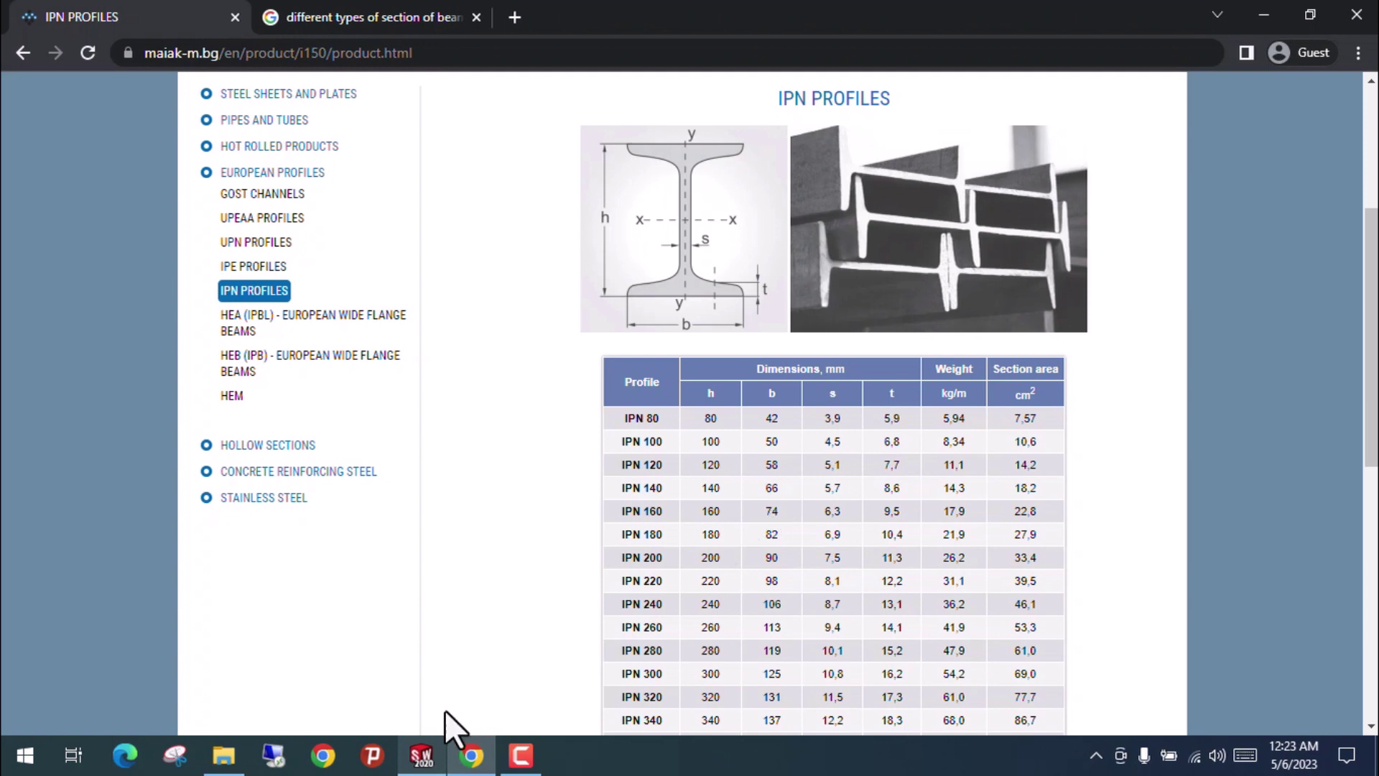
left_click(423, 757)
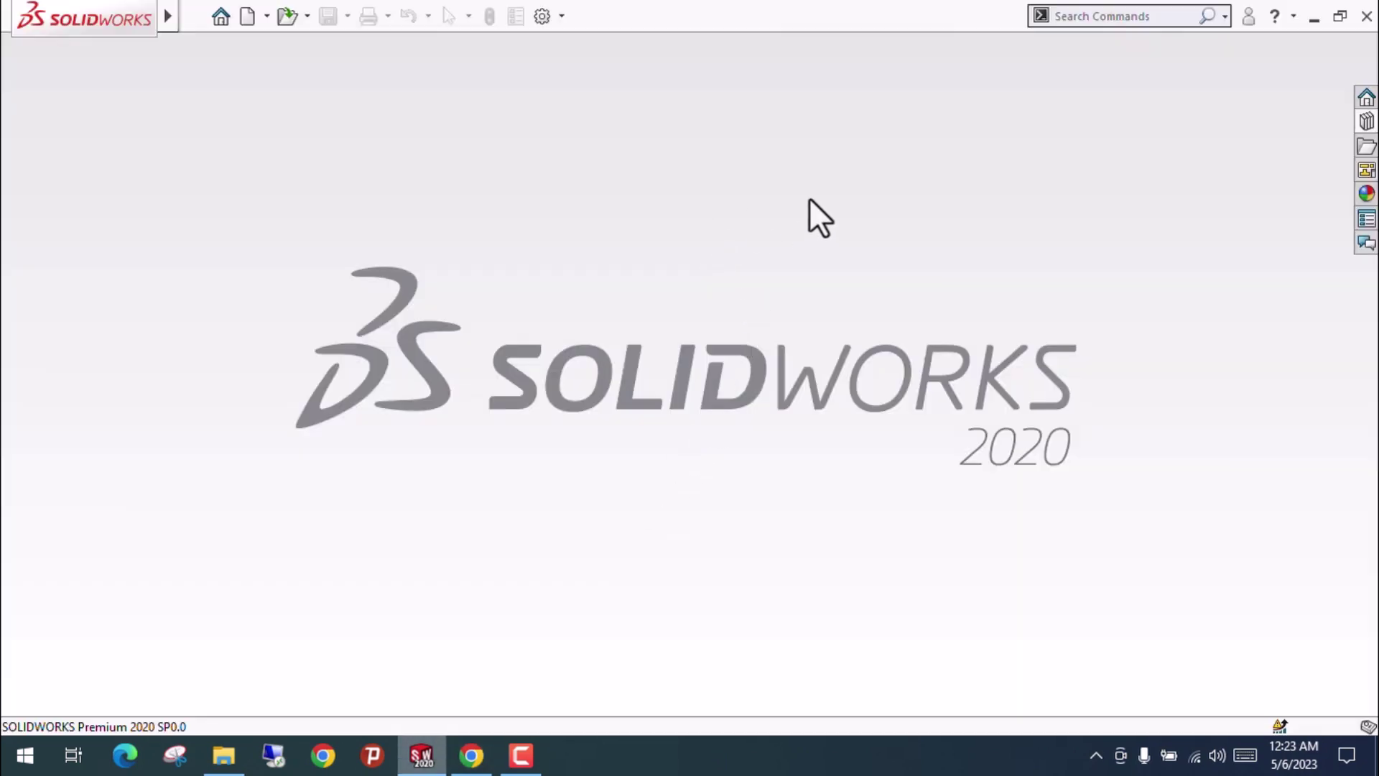
left_click(186, 14)
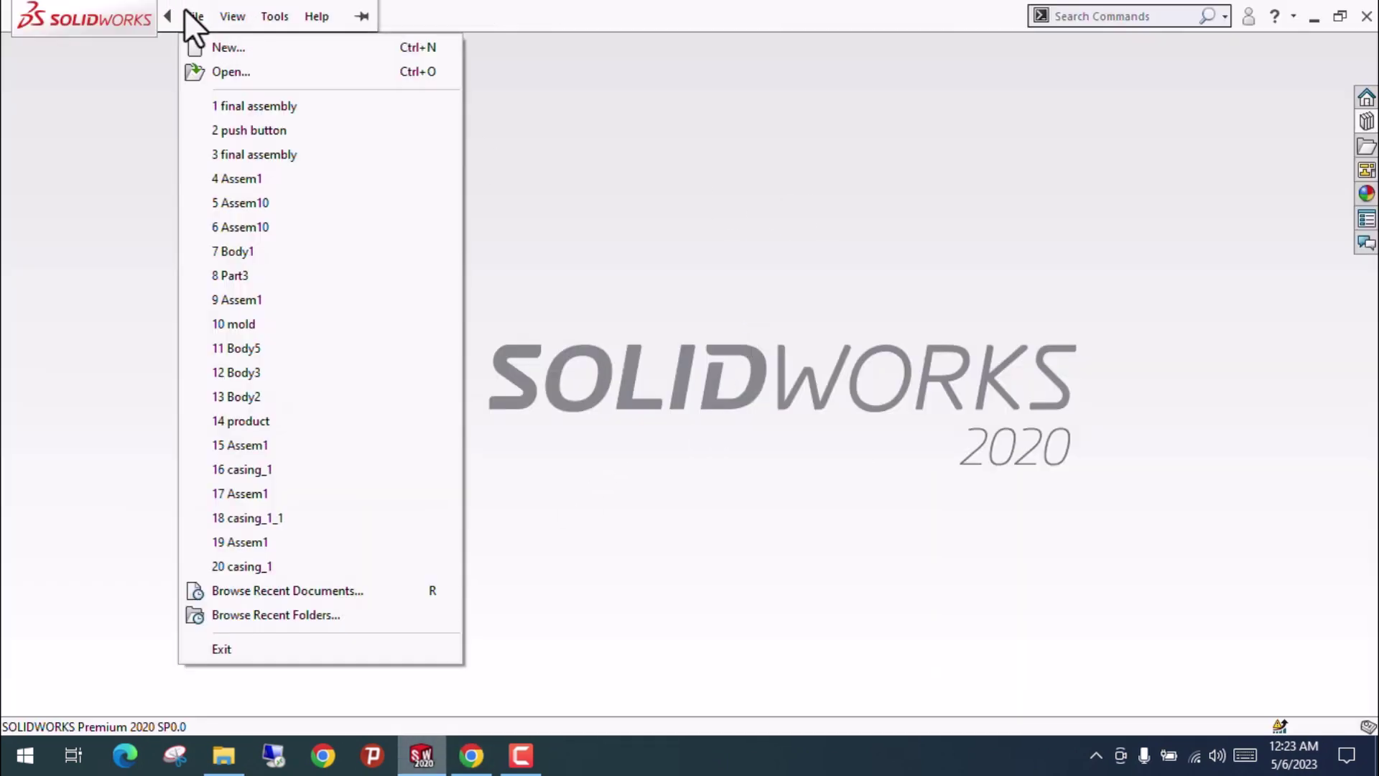
left_click(780, 10)
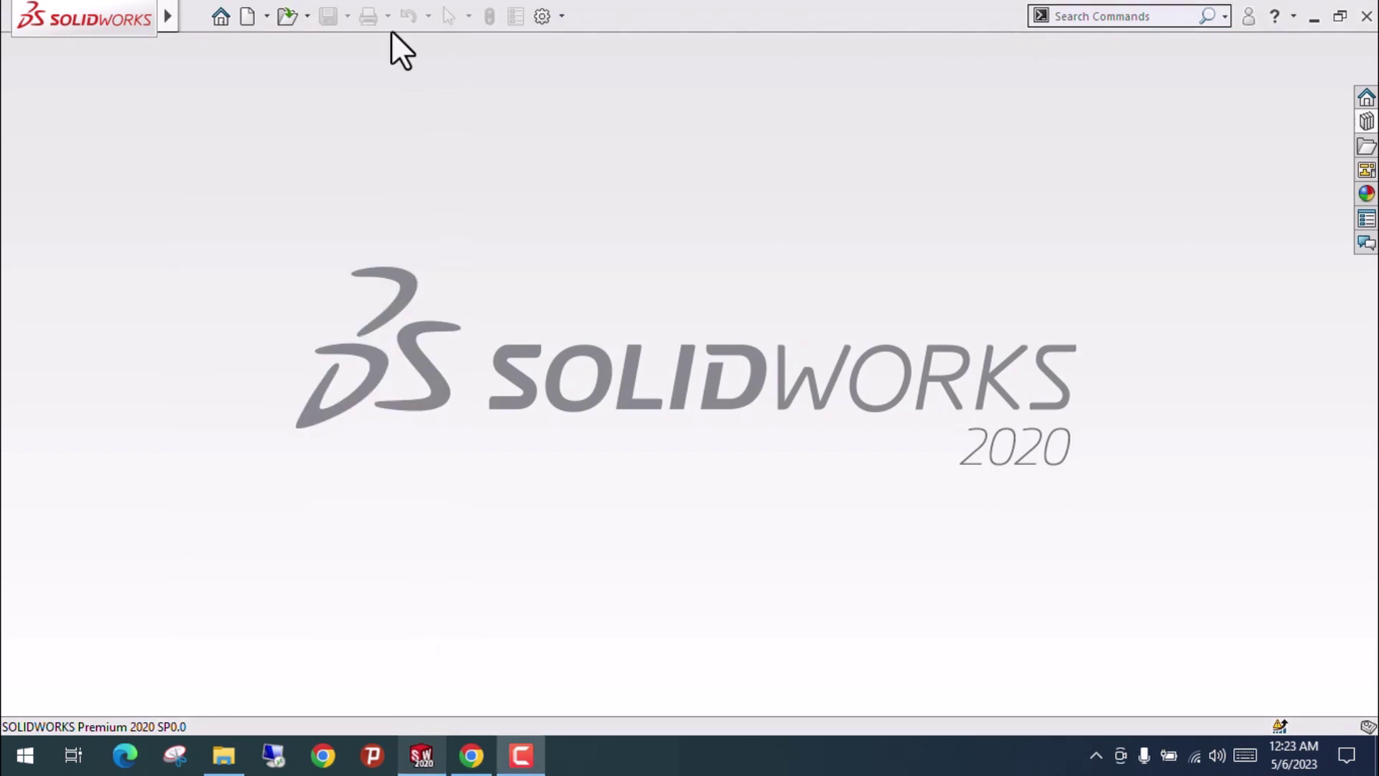
left_click(193, 15)
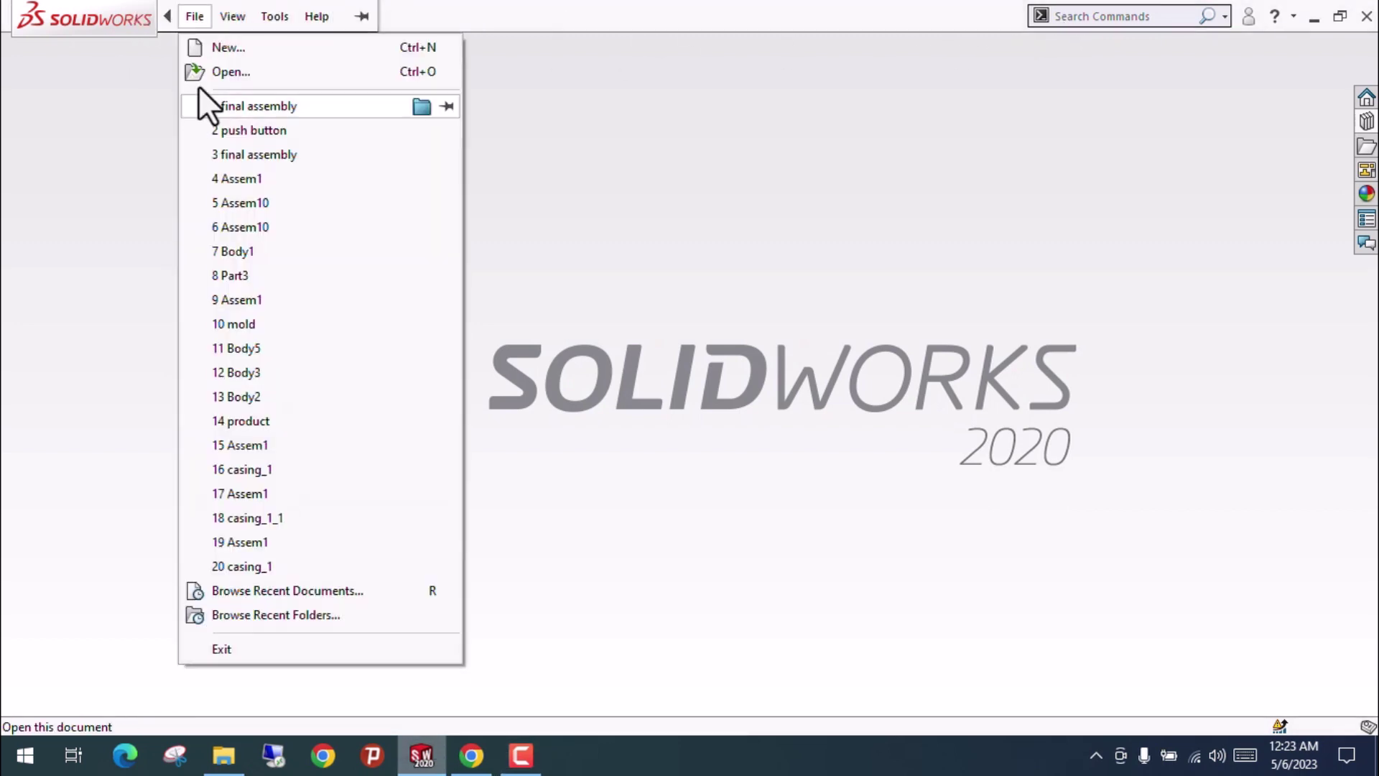
left_click(199, 48)
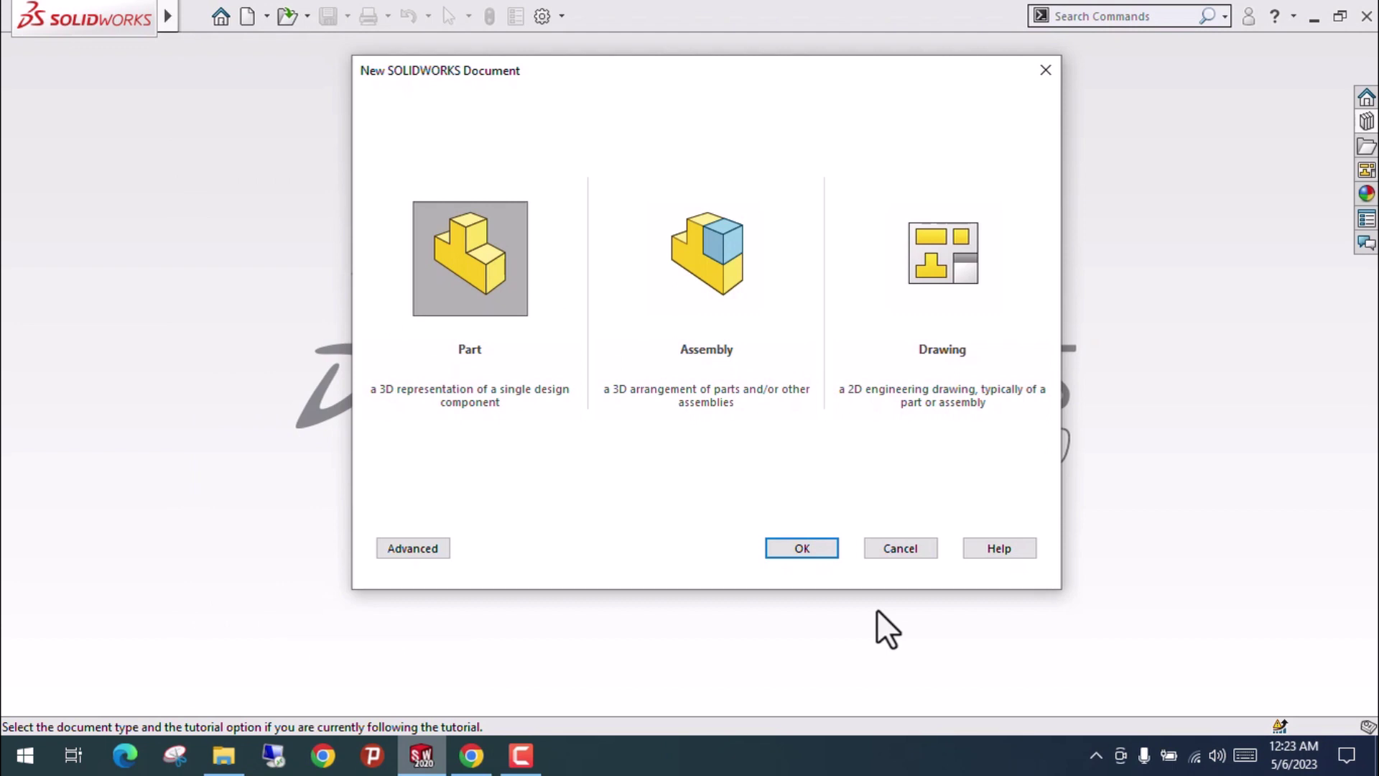
left_click(797, 548)
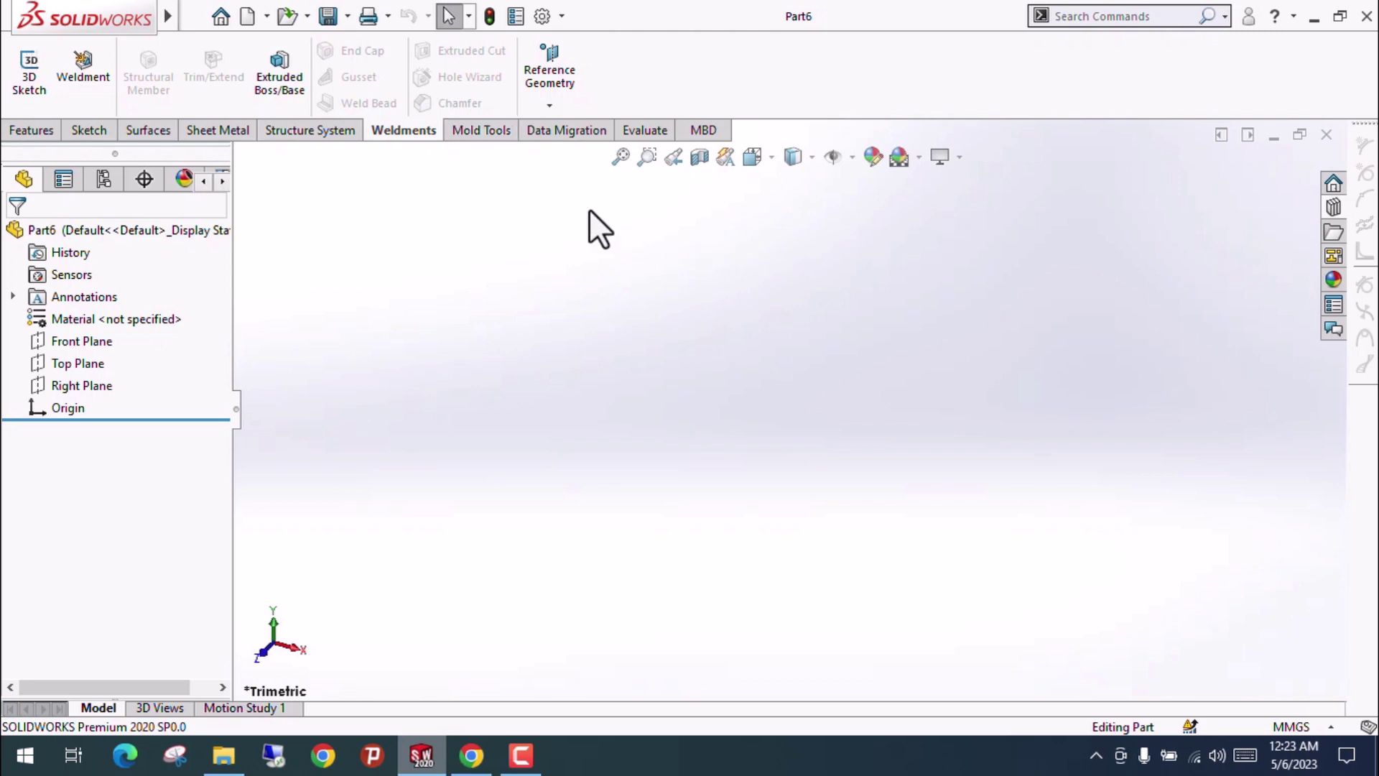
Start a sketch on the Front Plane and draw a horizontal midpoint line about 303 mm long, centred on the origin.
left_click(96, 131)
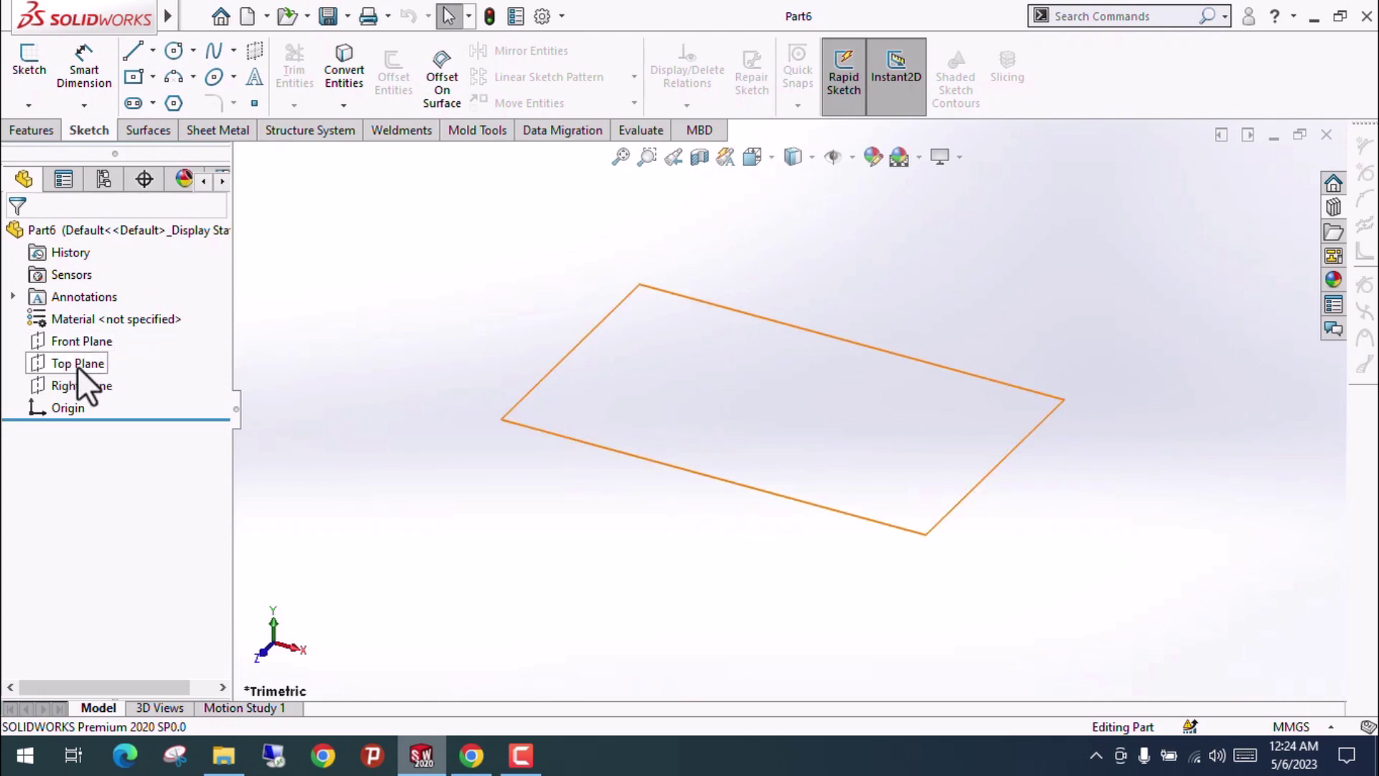
left_click(84, 339)
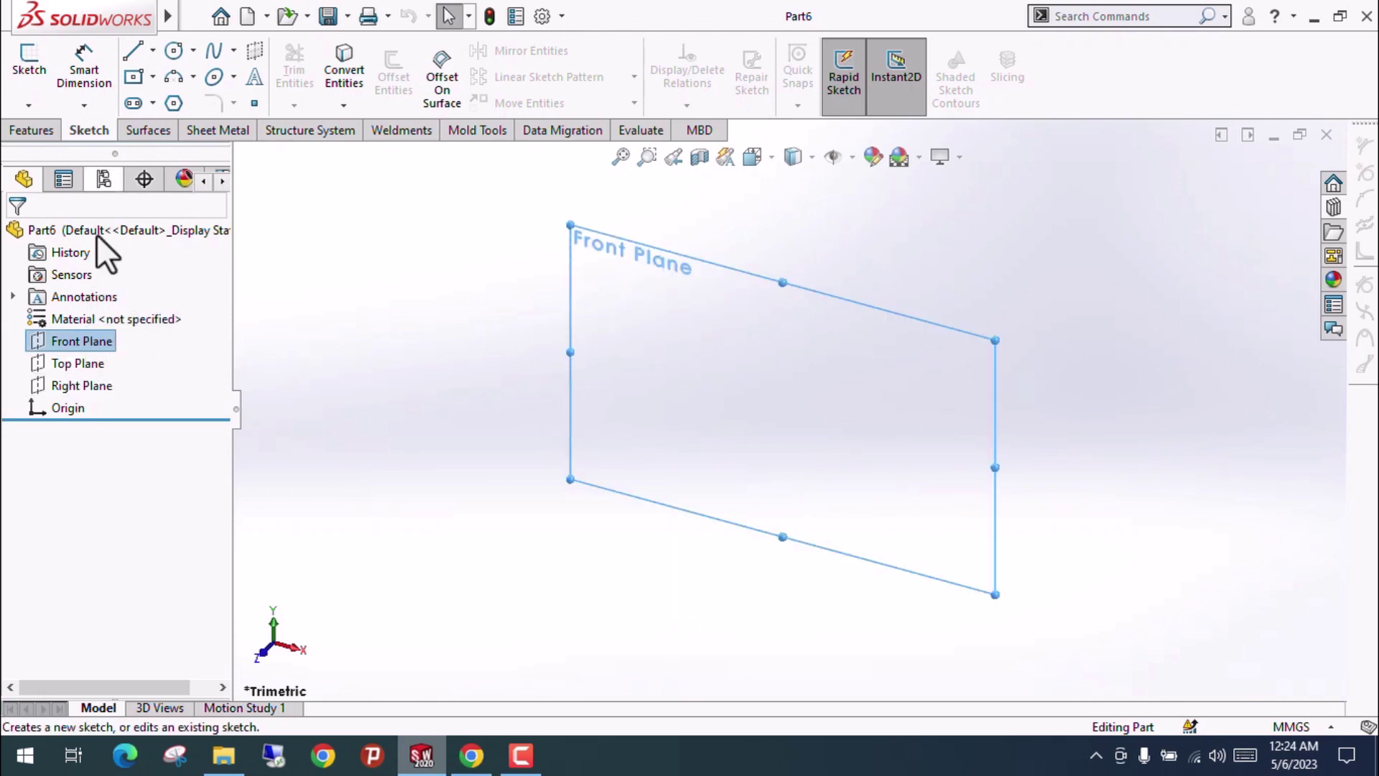
left_click(27, 66)
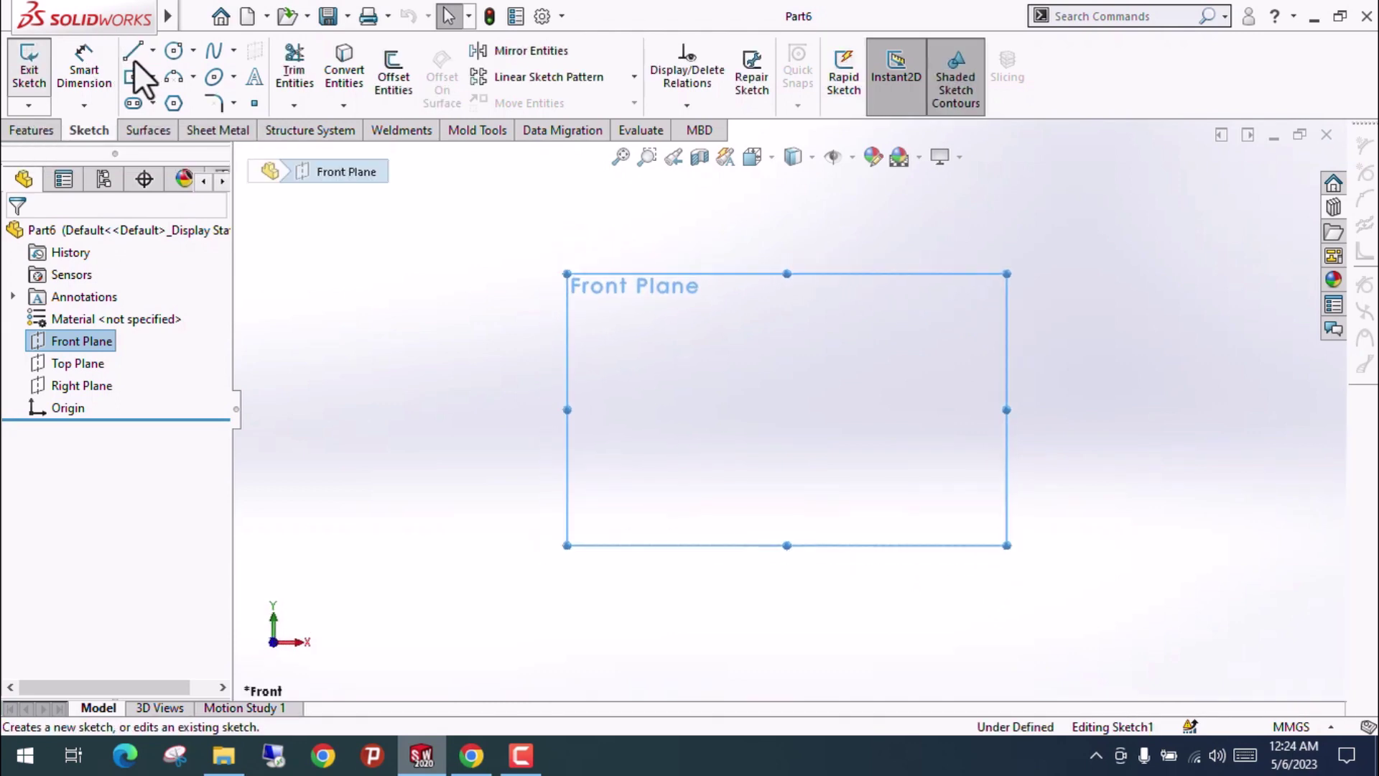
left_click(134, 52)
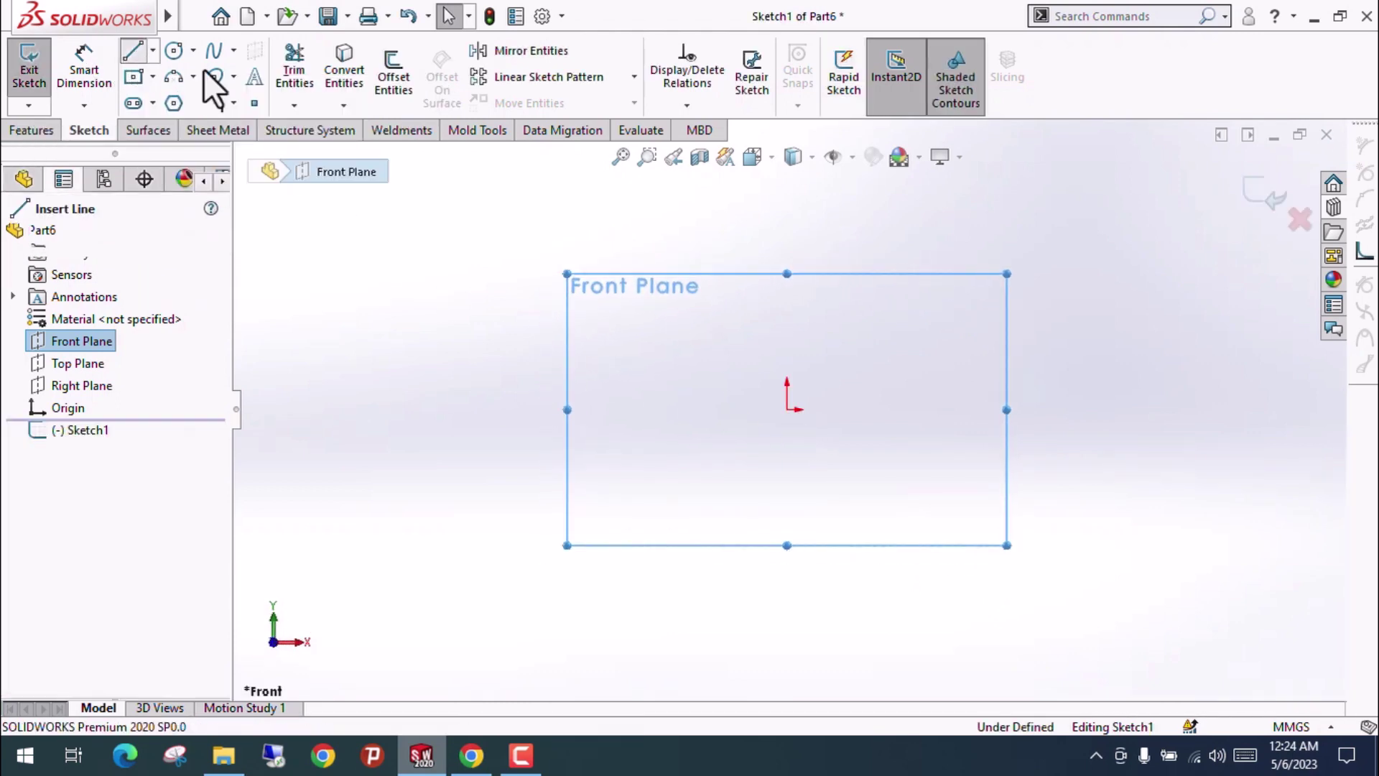
left_click(151, 51)
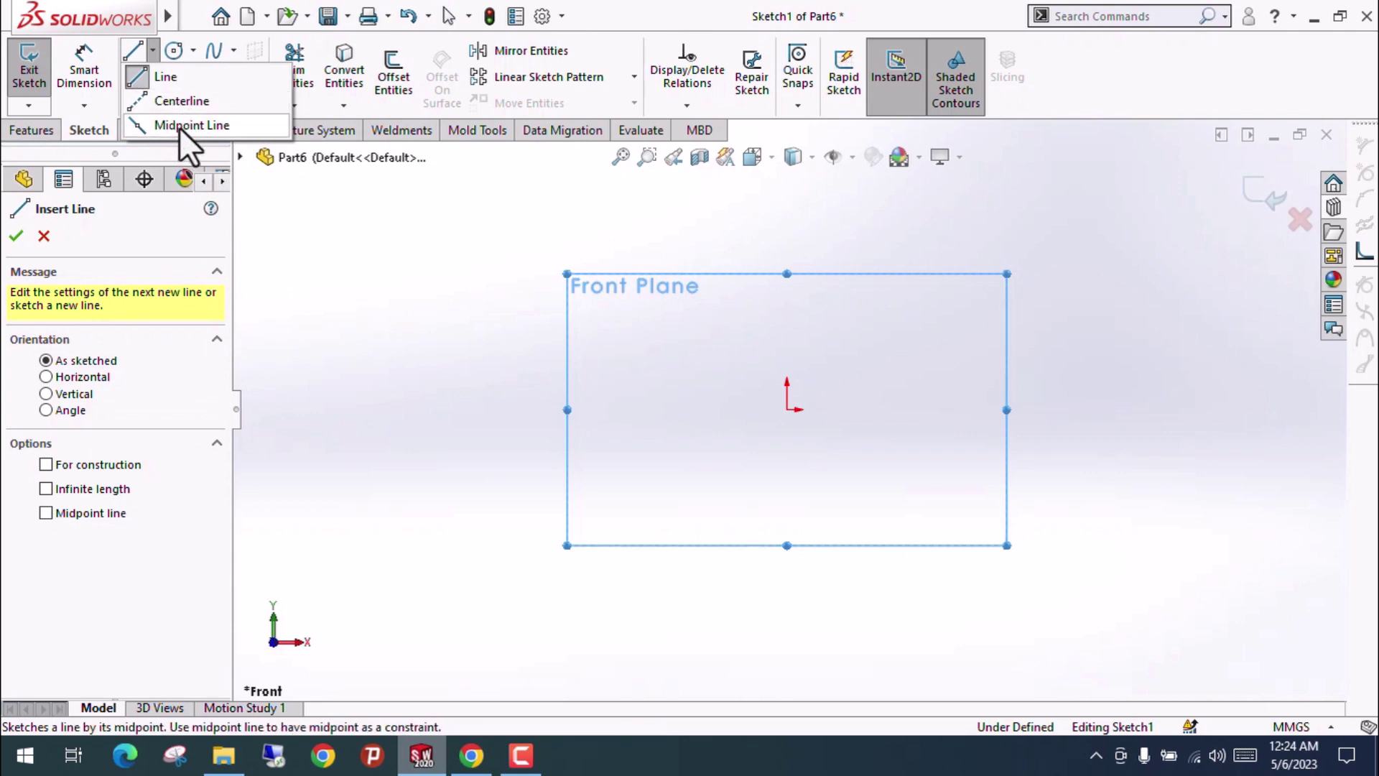
left_click(174, 126)
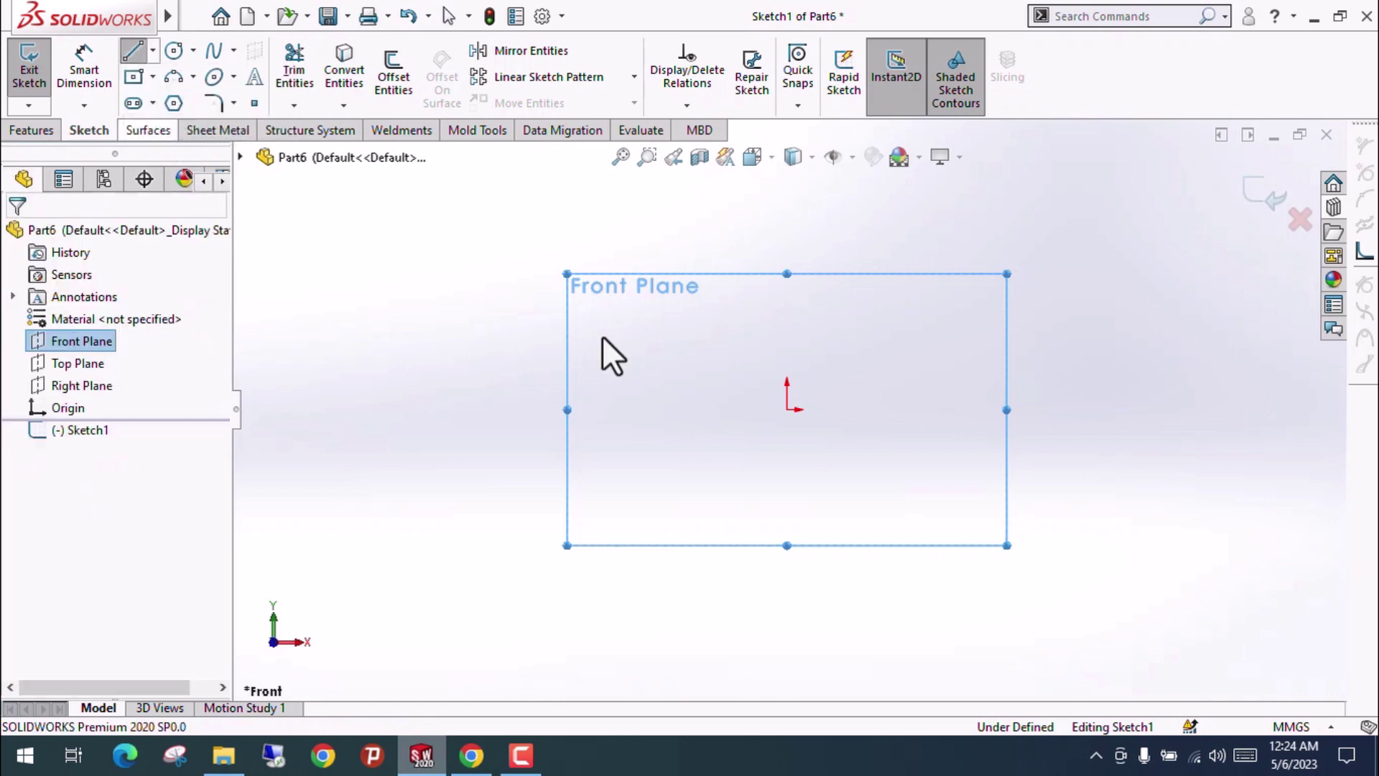
left_click(786, 409)
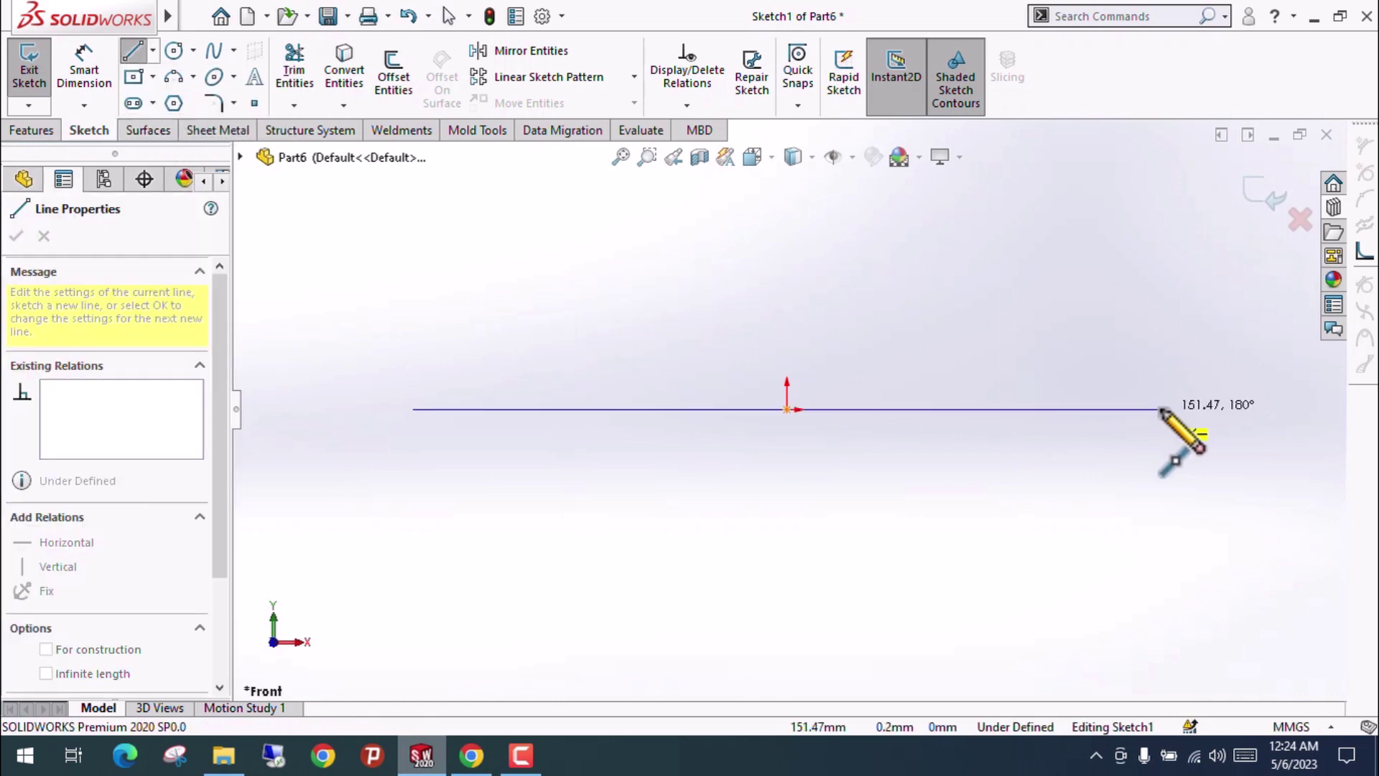
left_click(1164, 409)
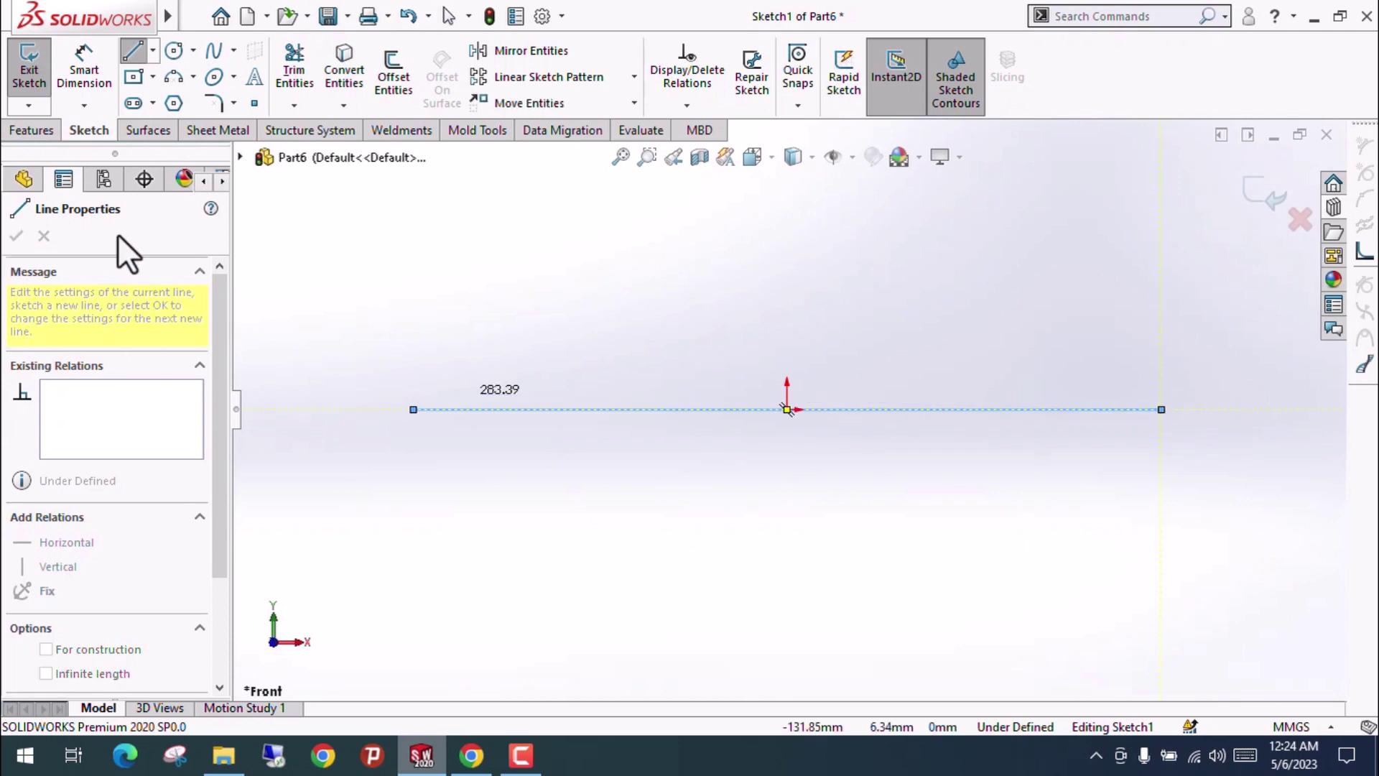
key("Escape")
key("Escape")
Dimension the horizontal line to 200 mm and exit the sketch.
left_click(84, 72)
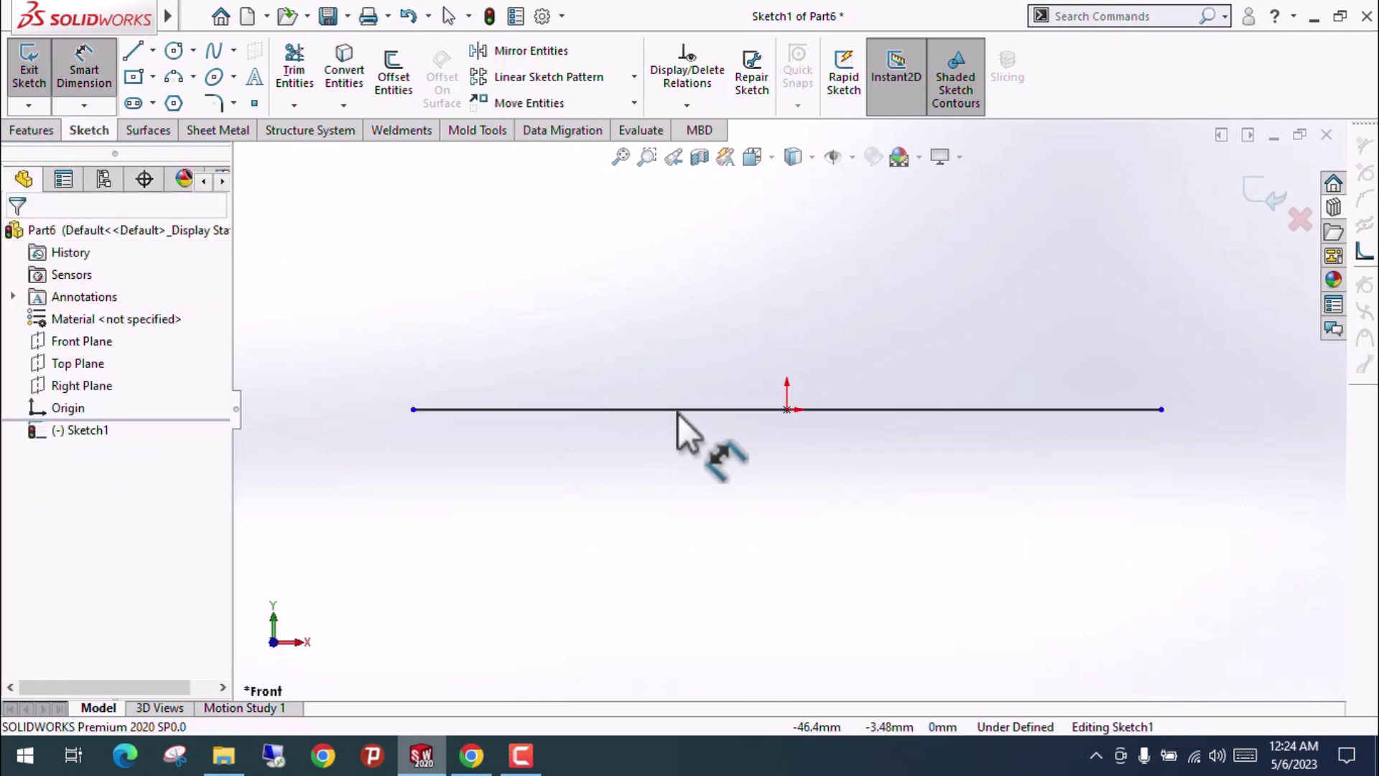
left_click(680, 409)
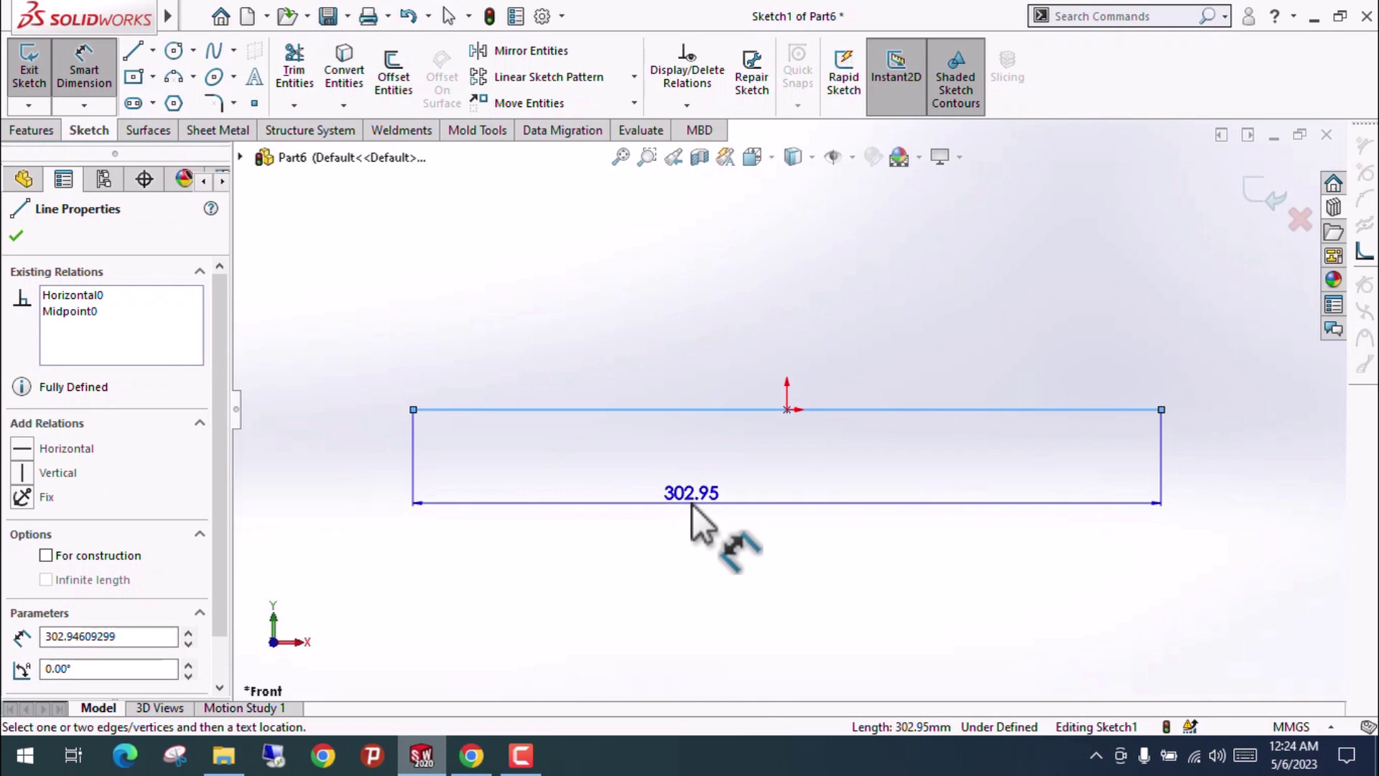
left_click(691, 505)
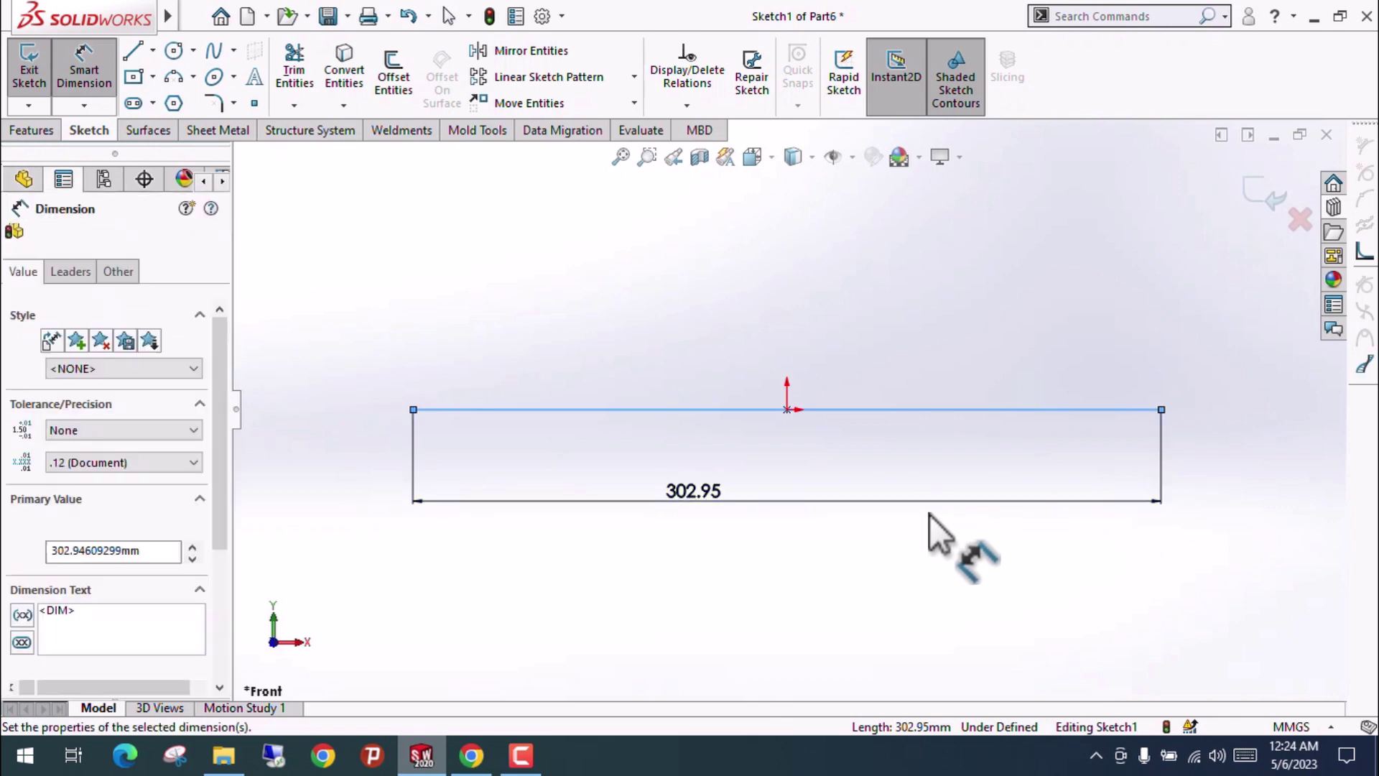
type("200")
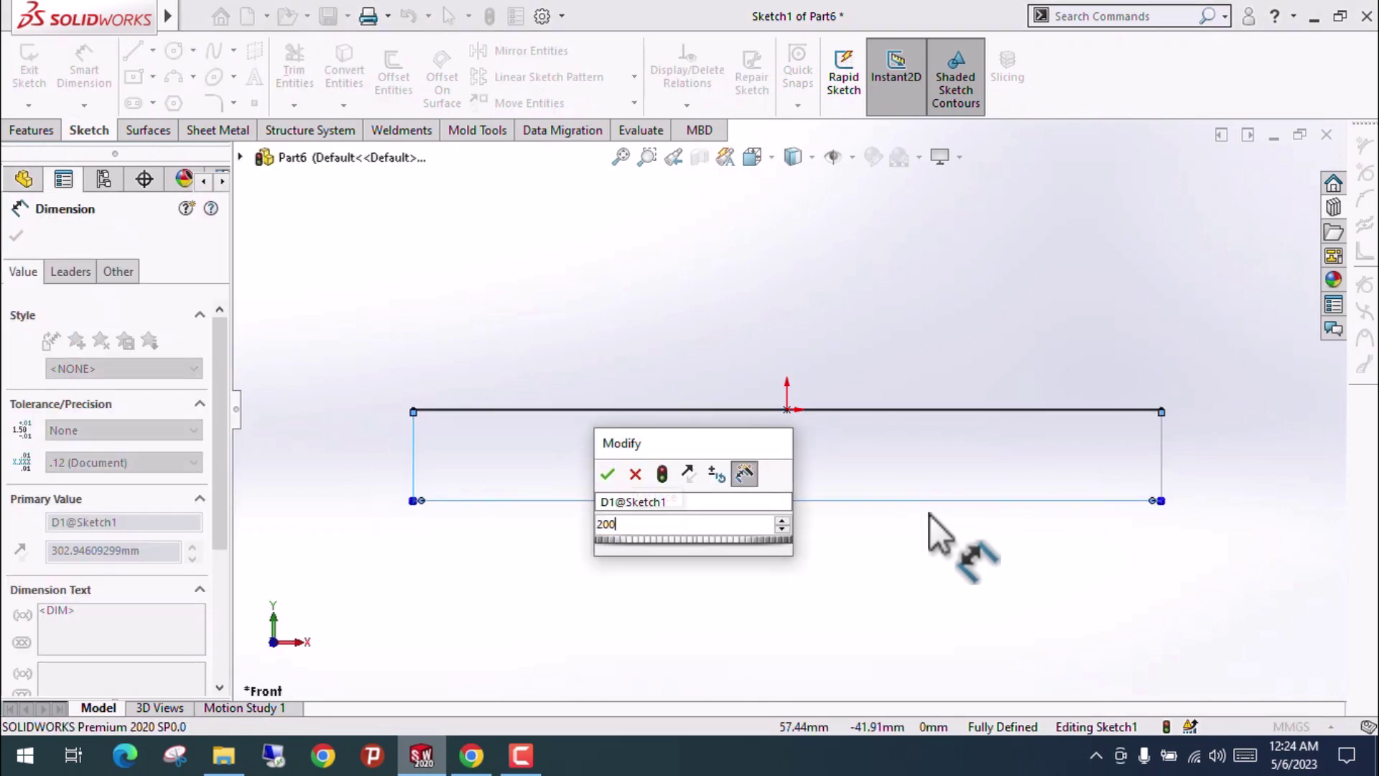
key("Return")
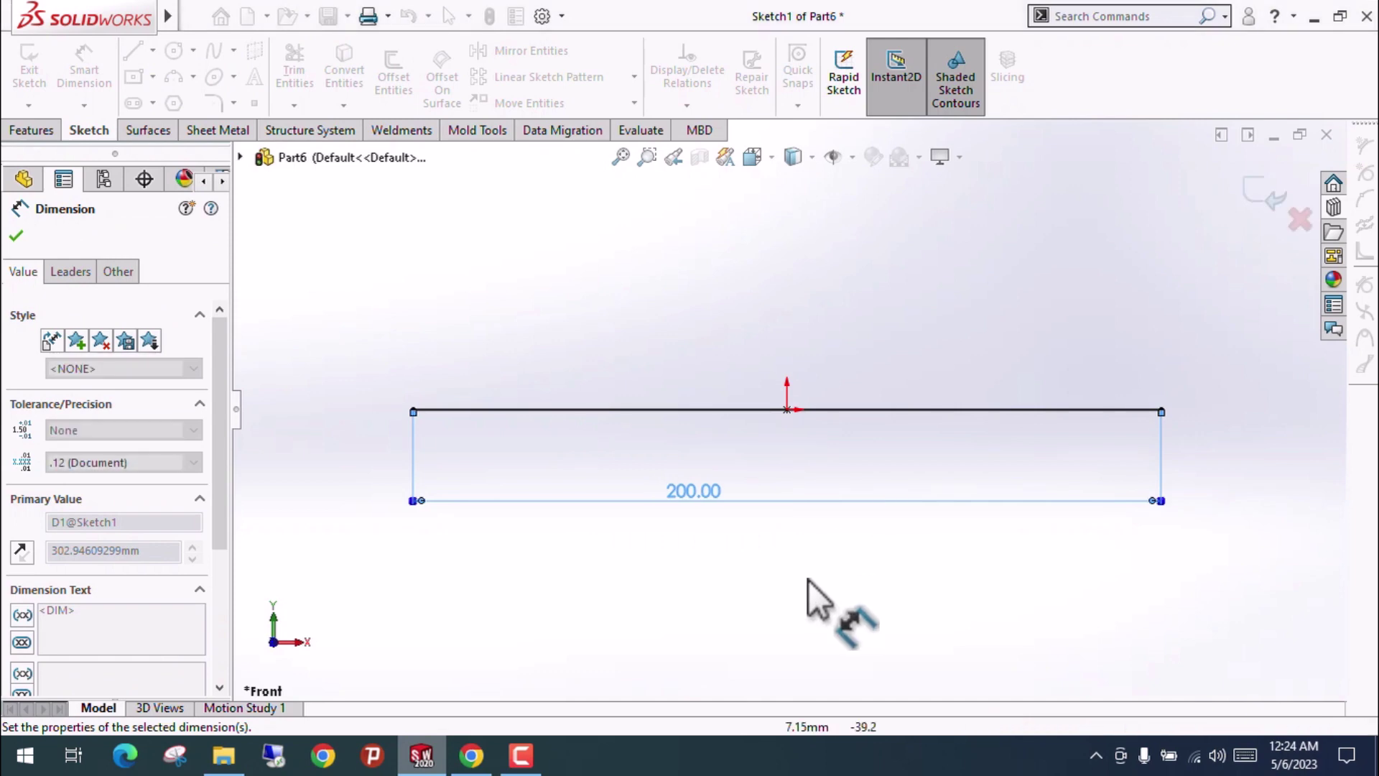
left_click(816, 568)
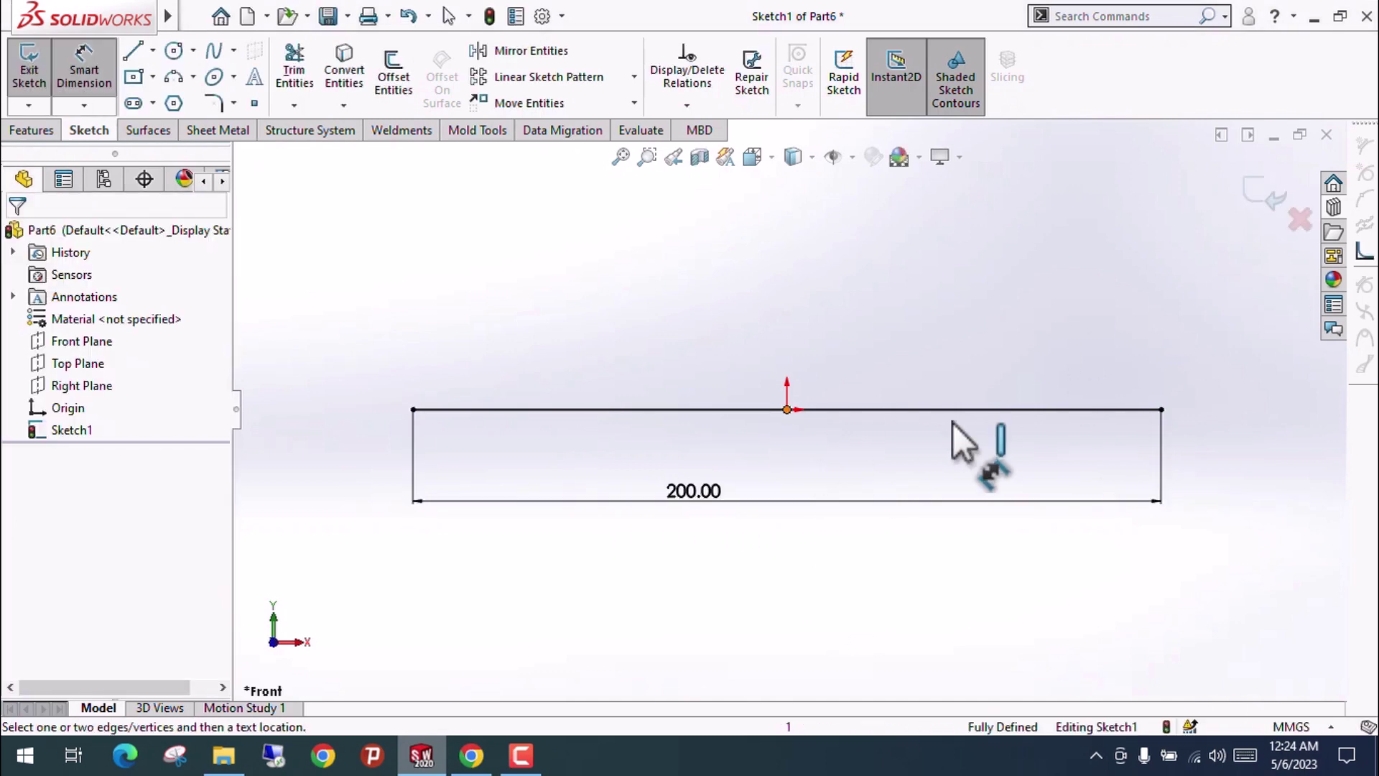
left_click(1259, 195)
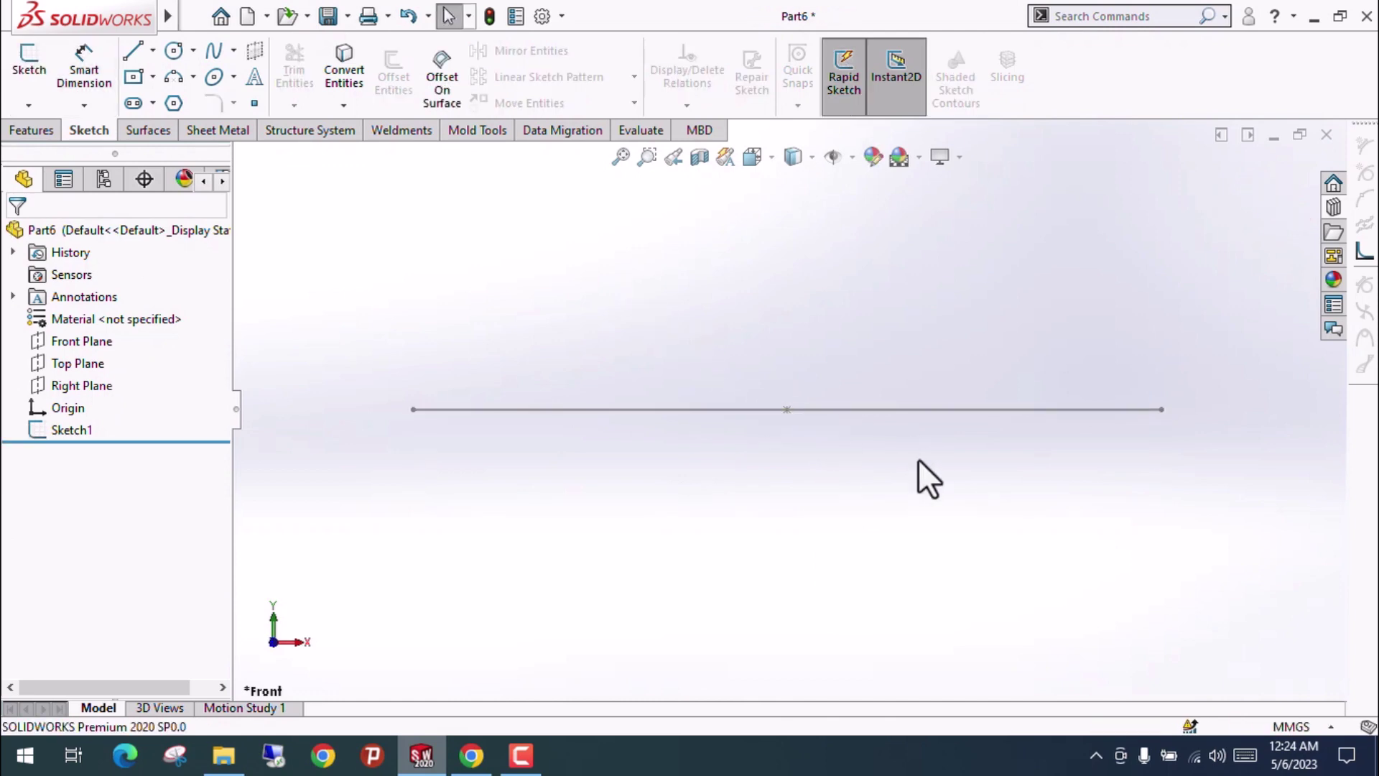
Start a structural member, set its standard to iso and check which profile types are available.
mouse_move(917, 477)
middle_mouse_down()
mouse_move(874, 409)
mouse_move(888, 336)
middle_mouse_up()
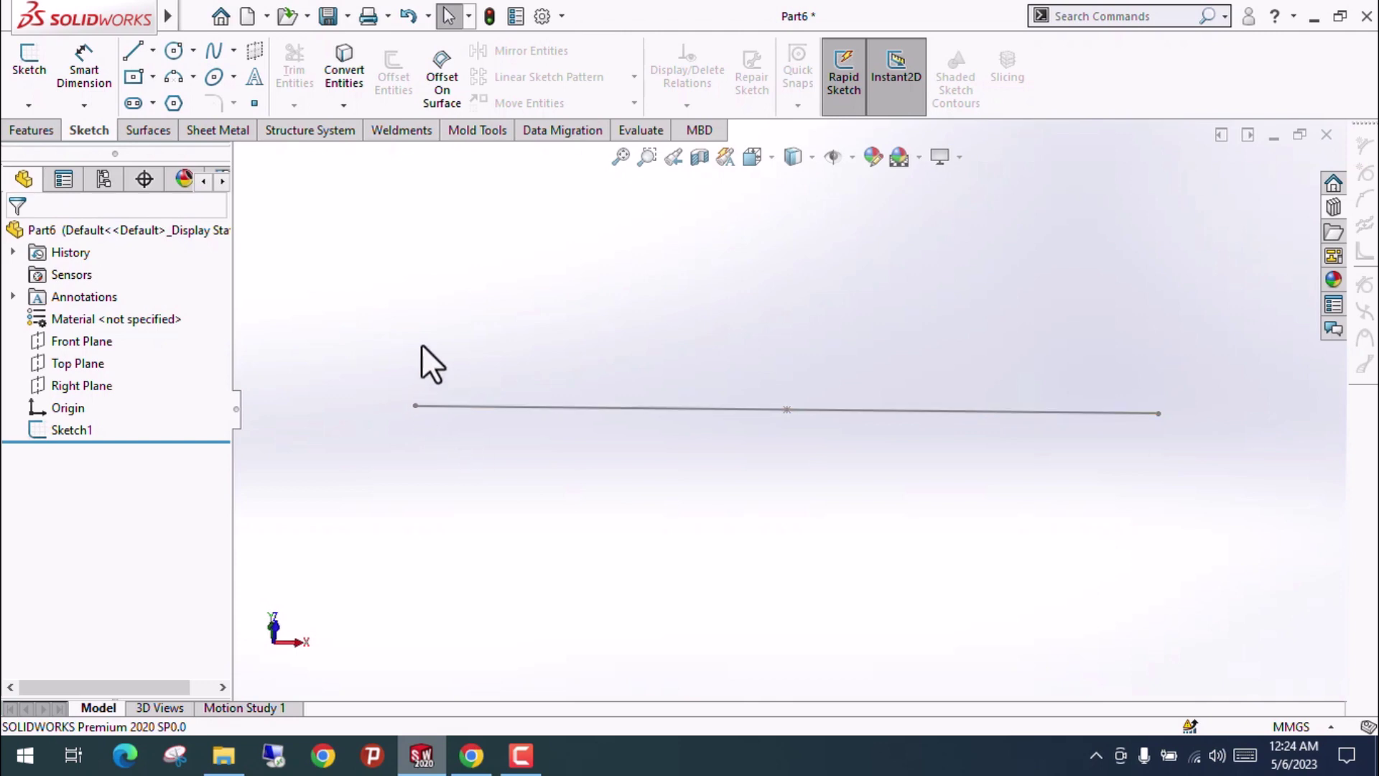
left_click(407, 130)
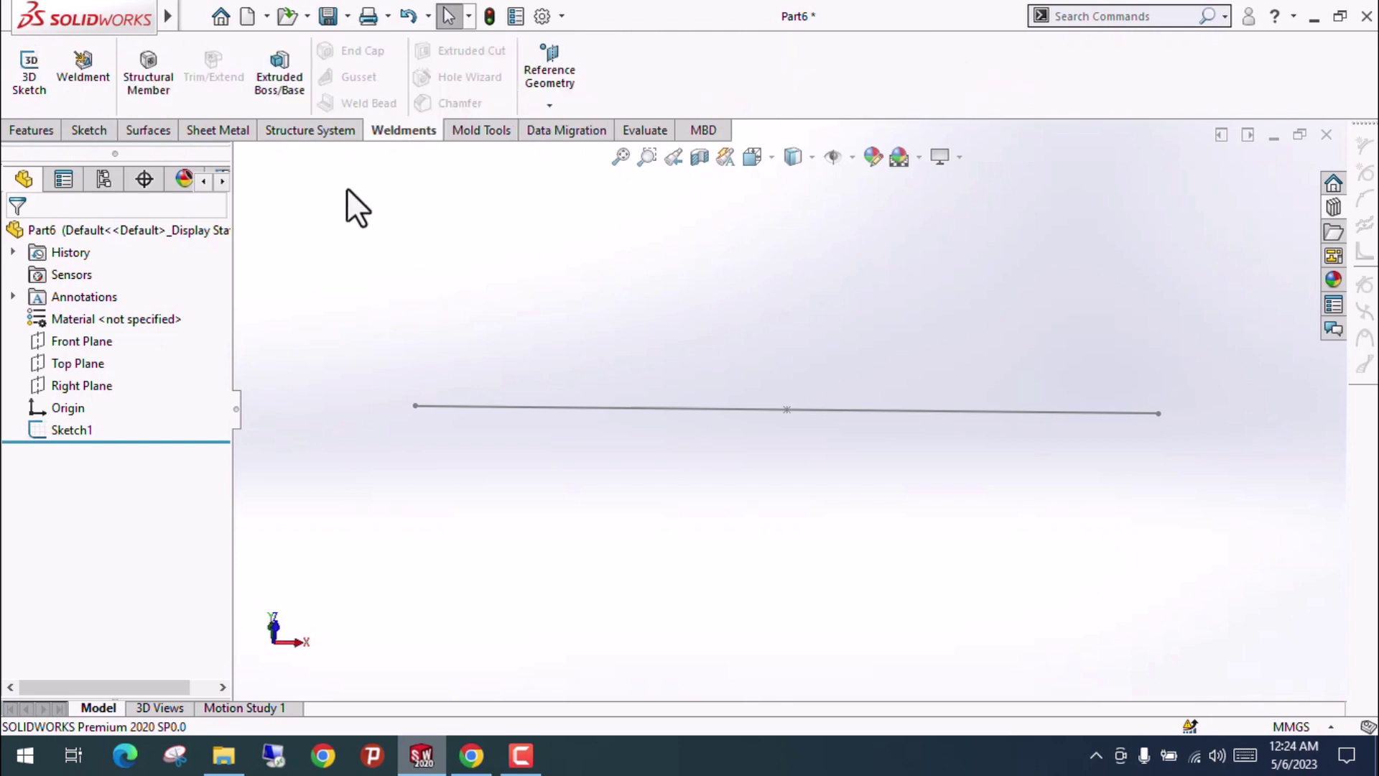
left_click(148, 83)
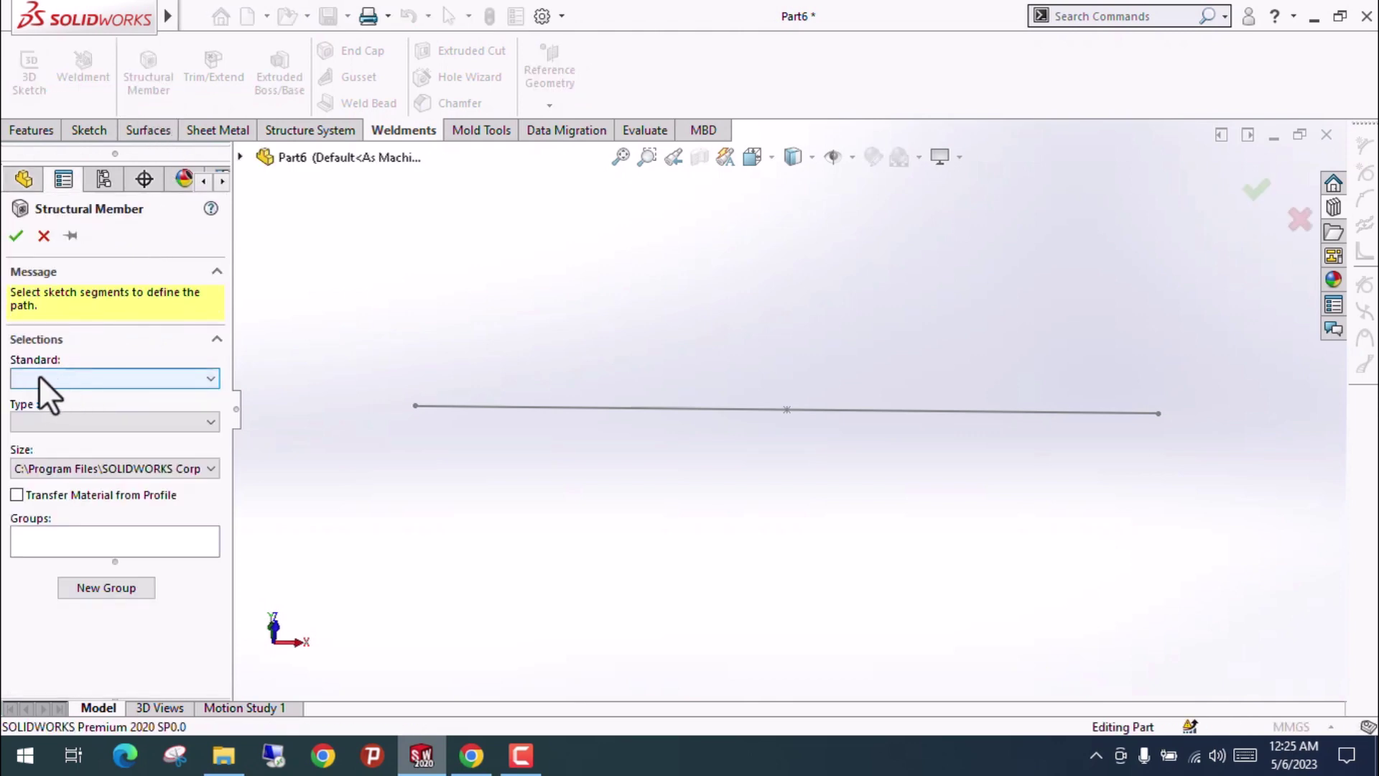
left_click(86, 378)
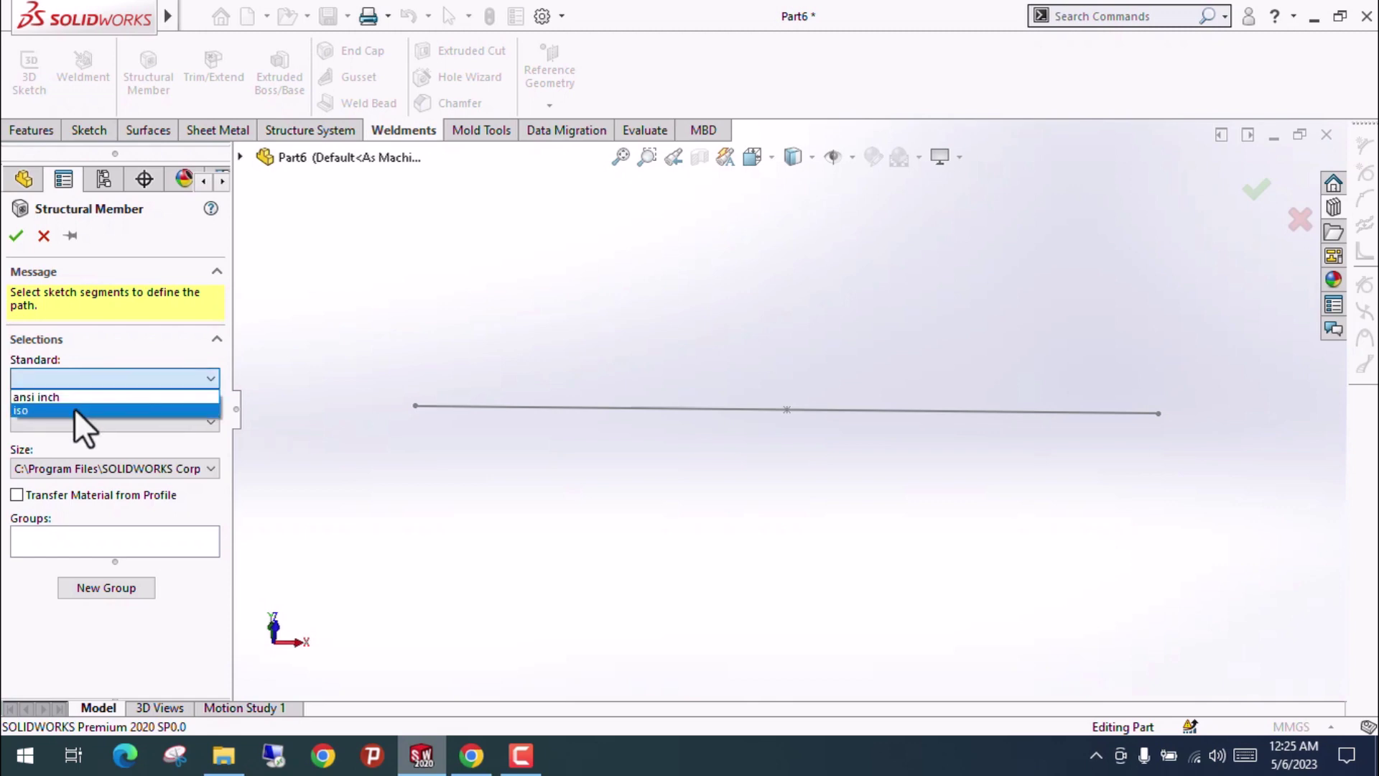
left_click(75, 410)
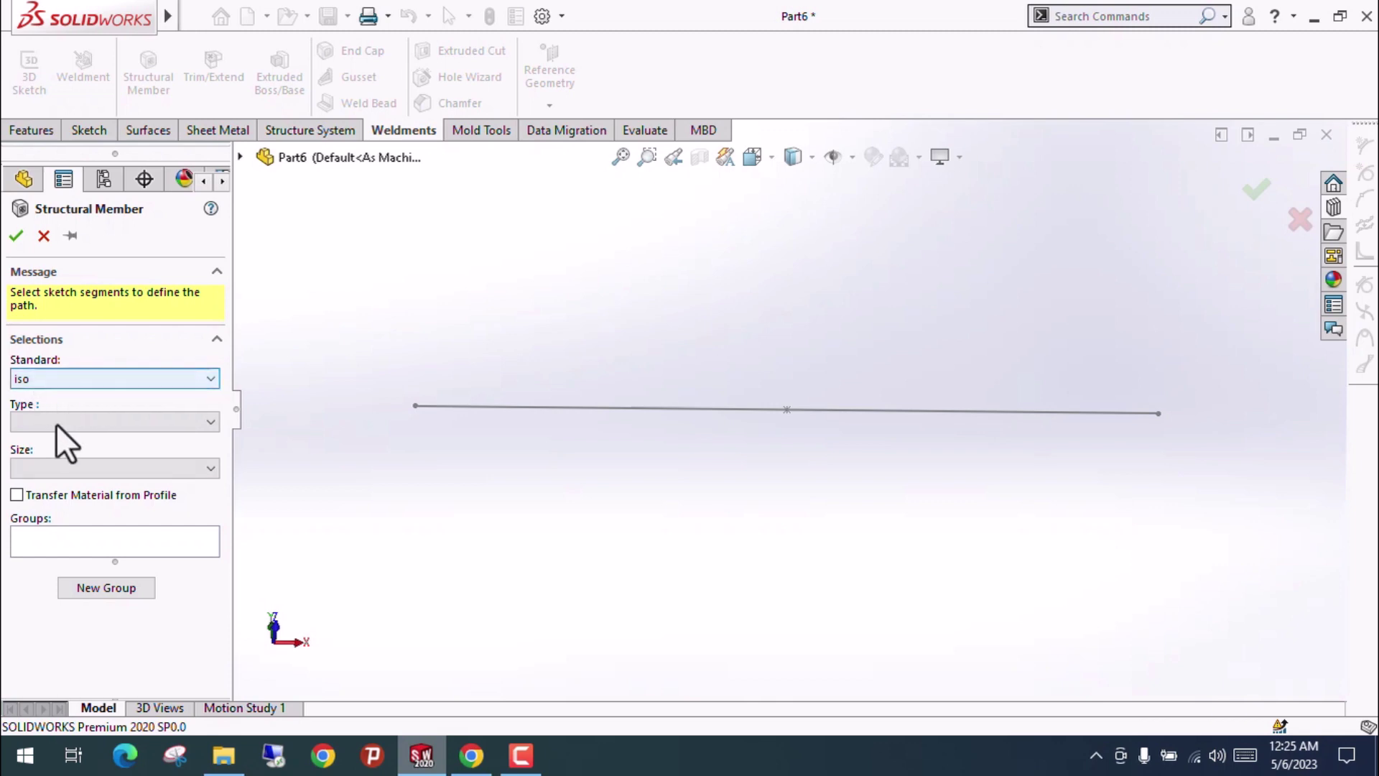
left_click(56, 424)
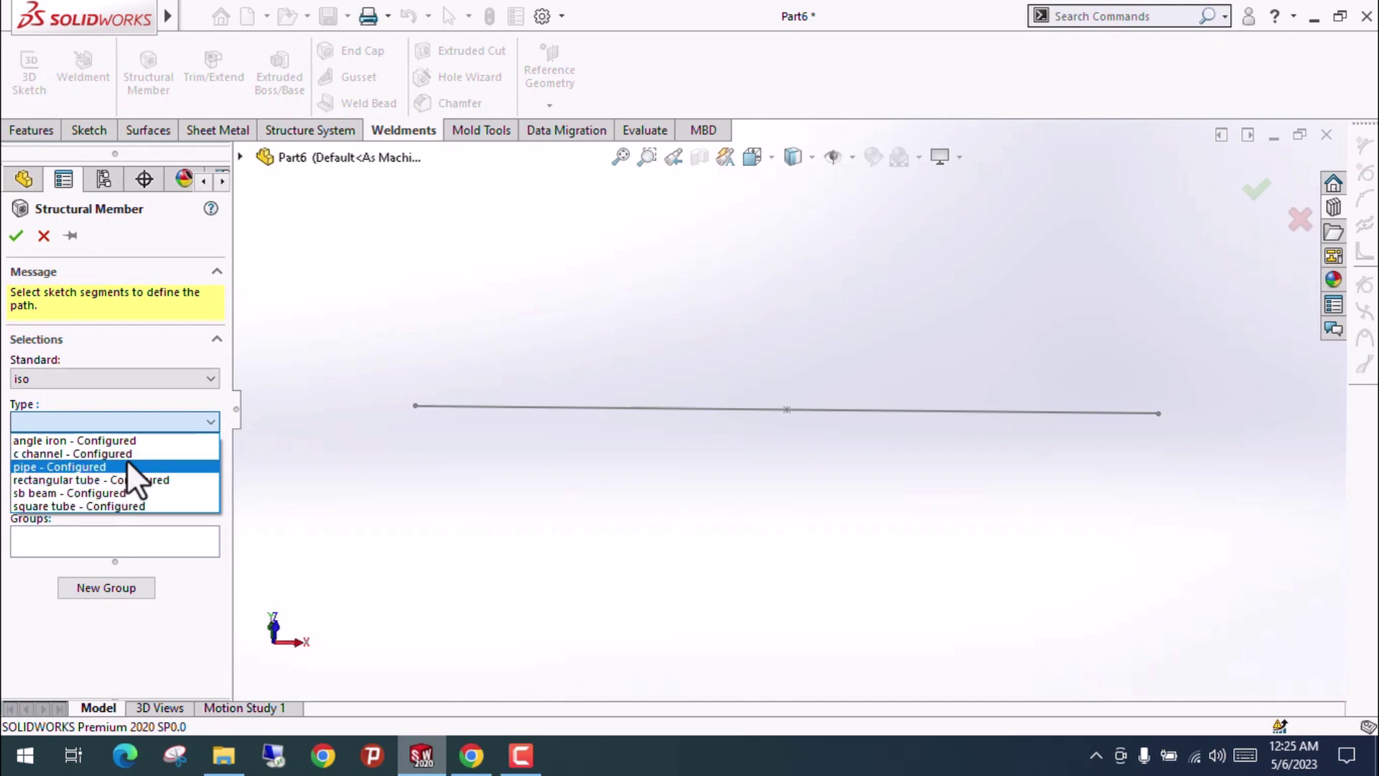
Compare the iso profile types with the types-of-beams image and IPN profile table in Chrome, and cancel the structural member in SOLIDWORKS.
left_click(470, 750)
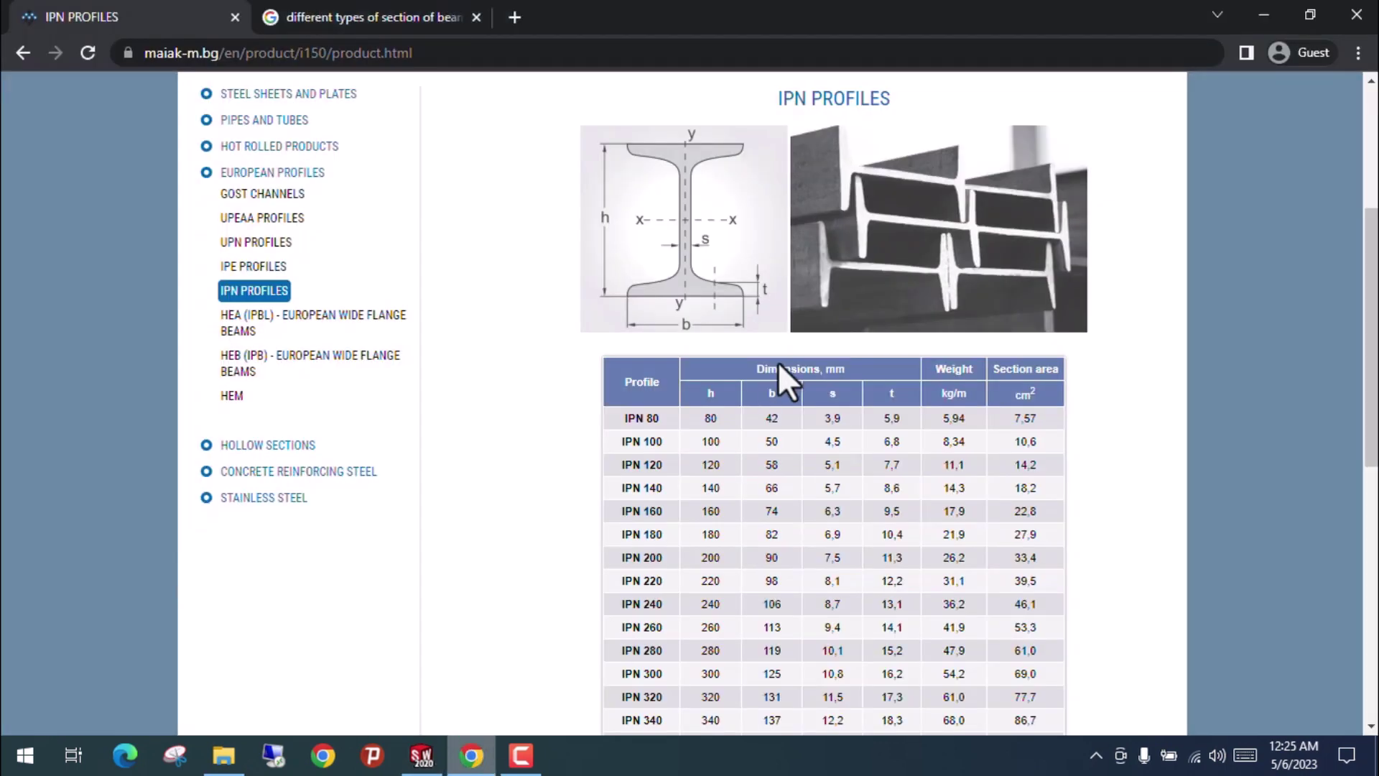
left_click(350, 4)
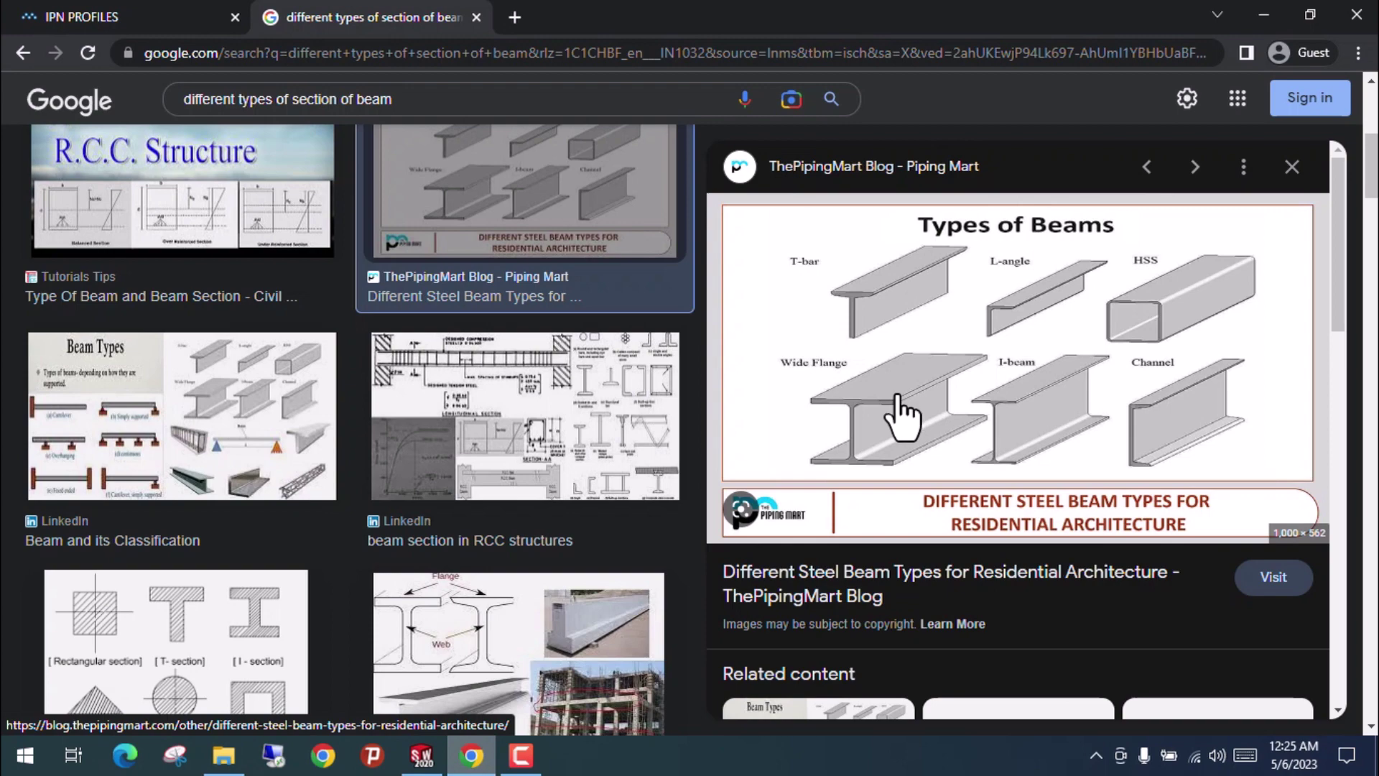
left_click(521, 755)
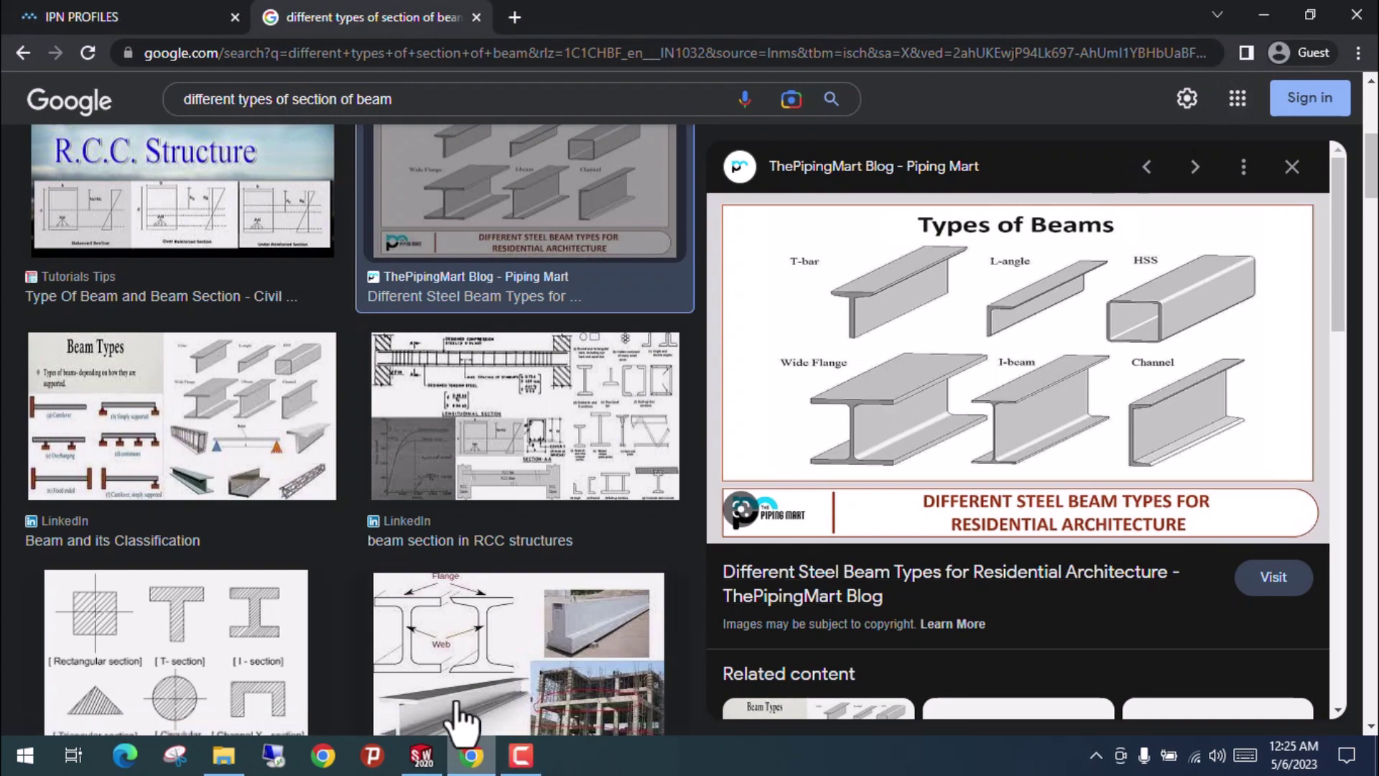
left_click(422, 756)
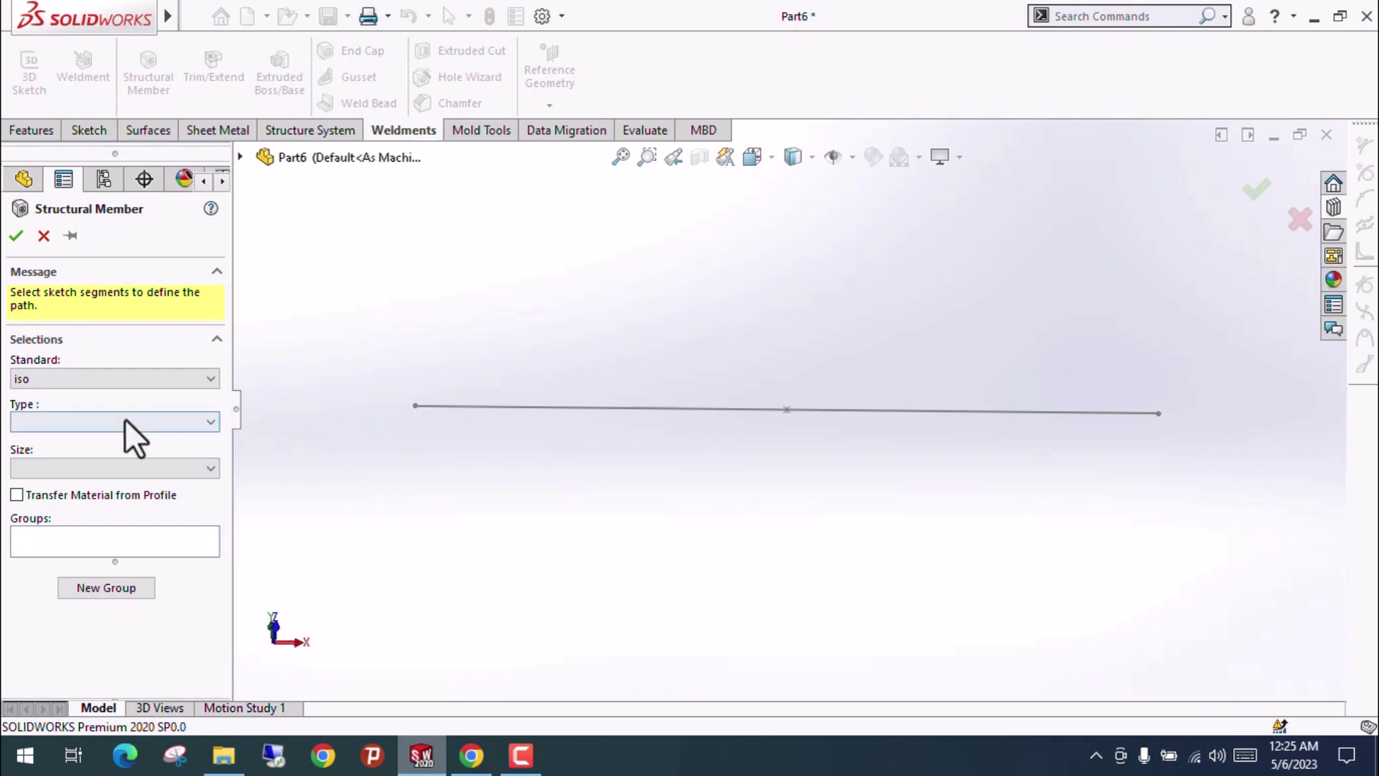
left_click(111, 423)
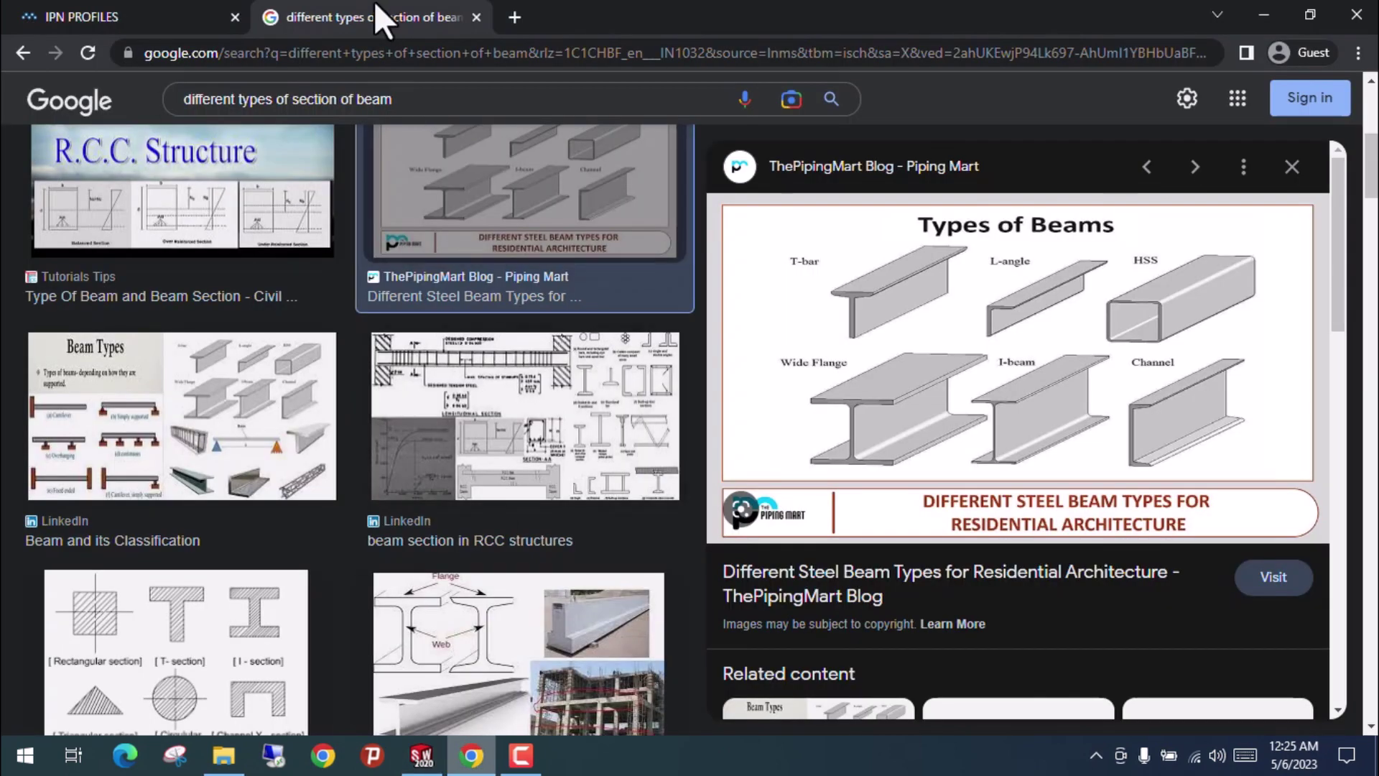
left_click(208, 16)
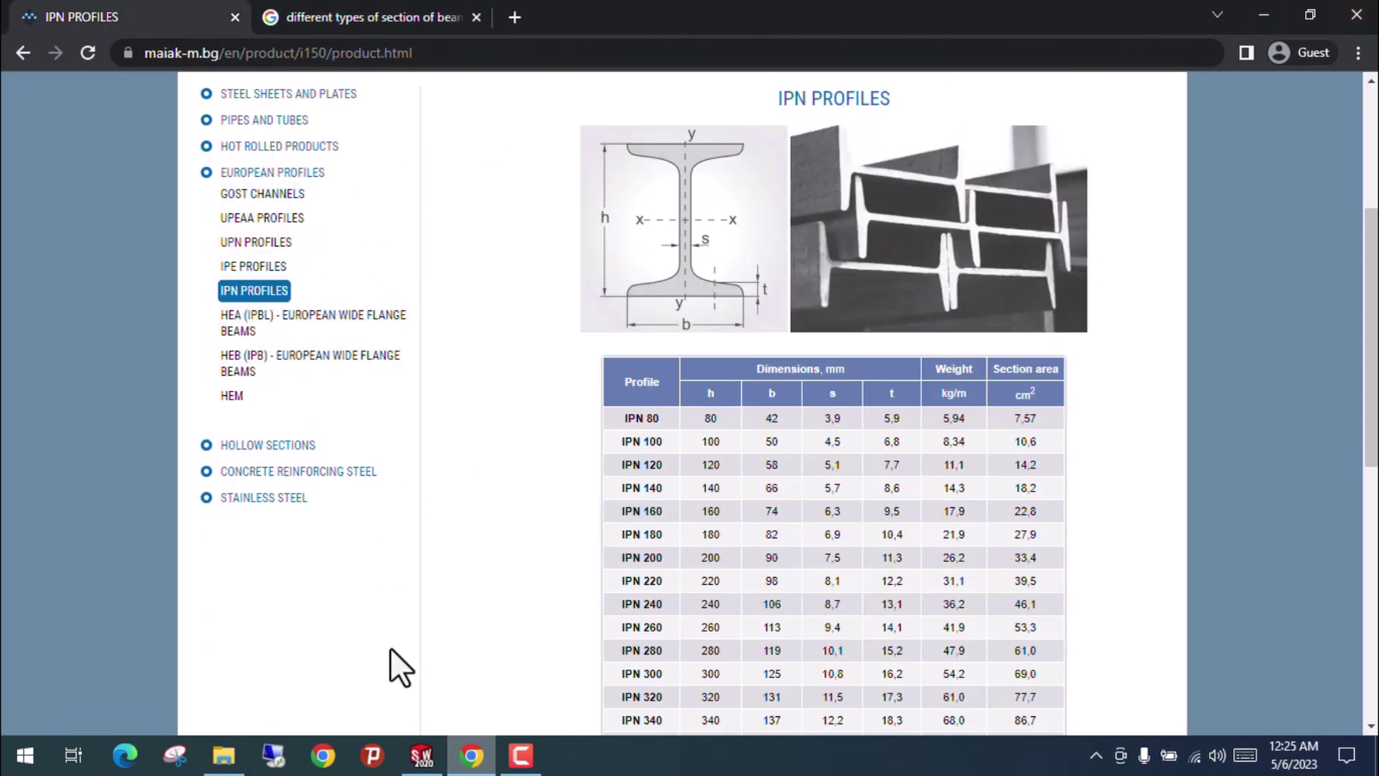
left_click(423, 755)
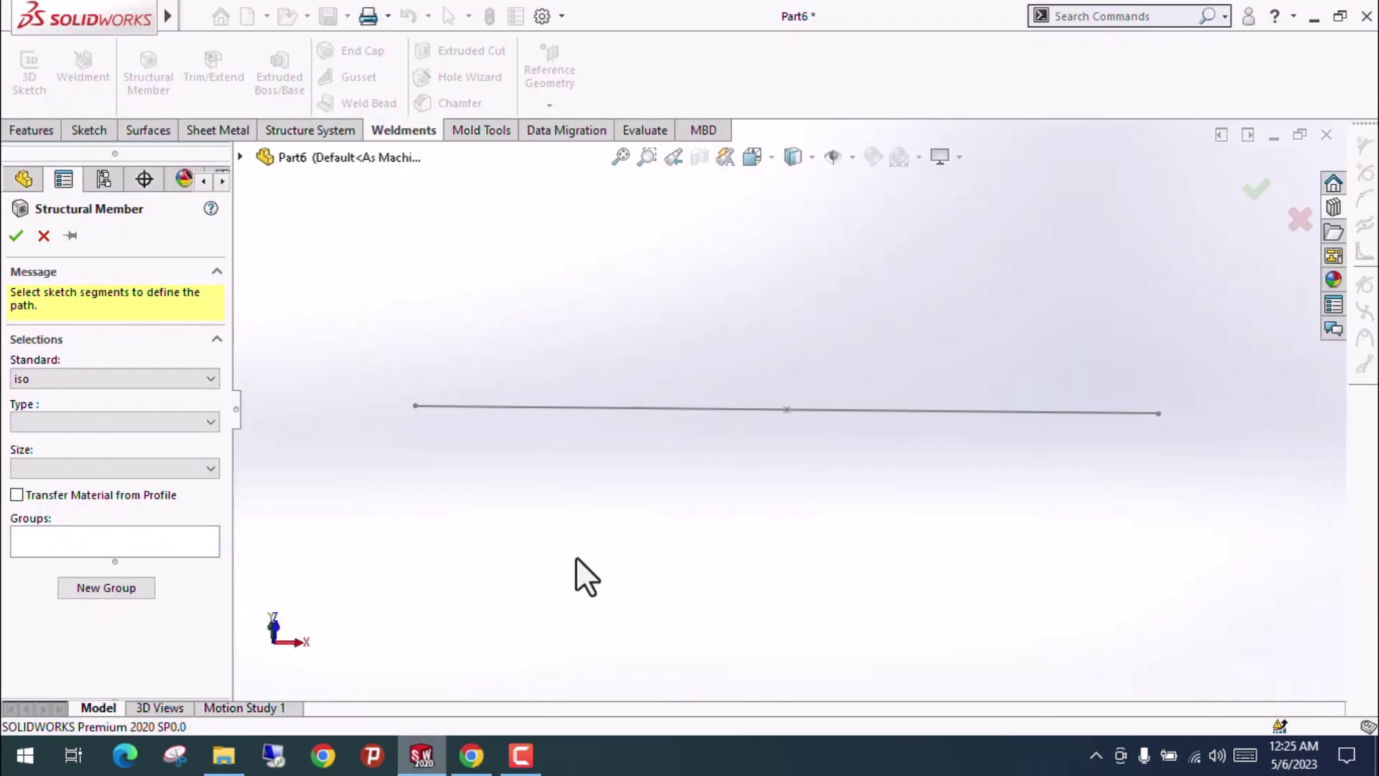
left_click(45, 237)
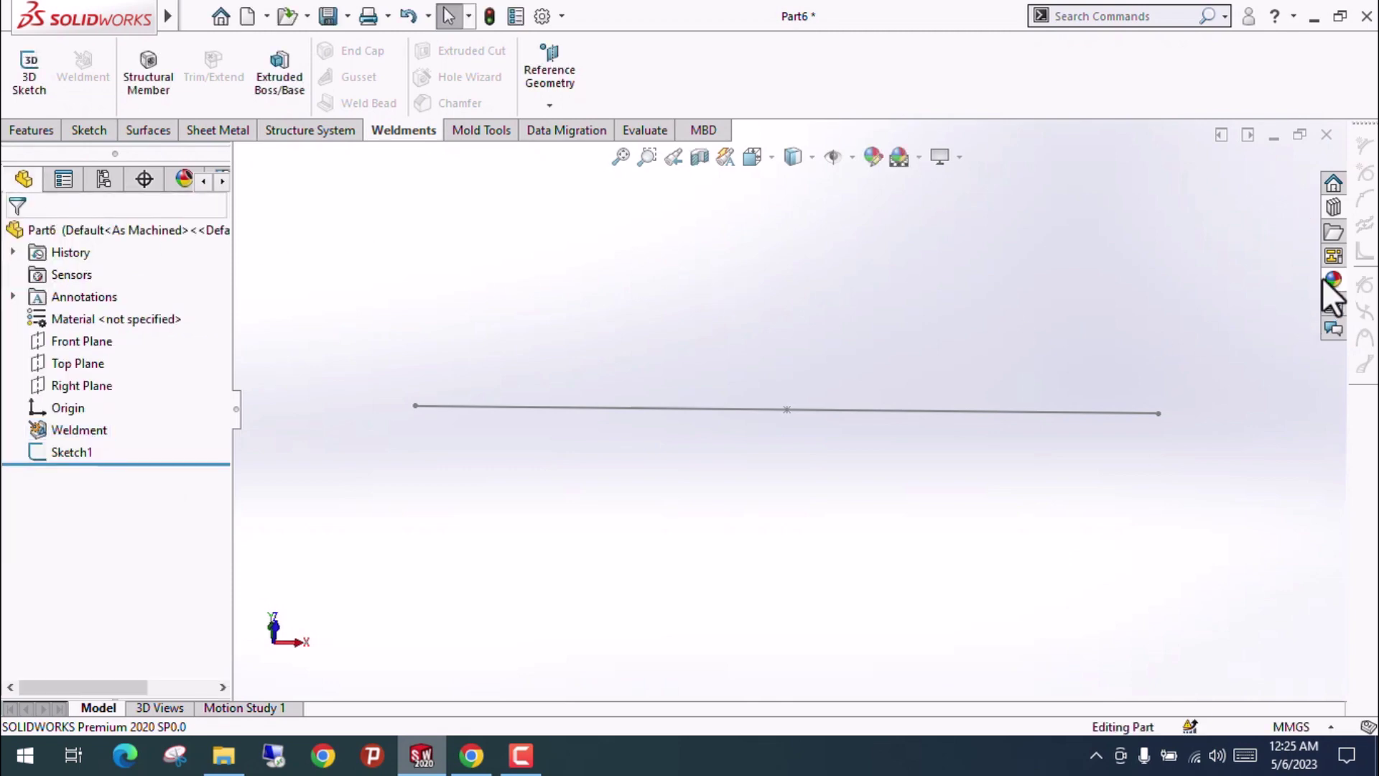
Examine the Weldments standards in the Design Library's SOLIDWORKS Content and check them against the IPN profiles page in Chrome.
left_click(1331, 206)
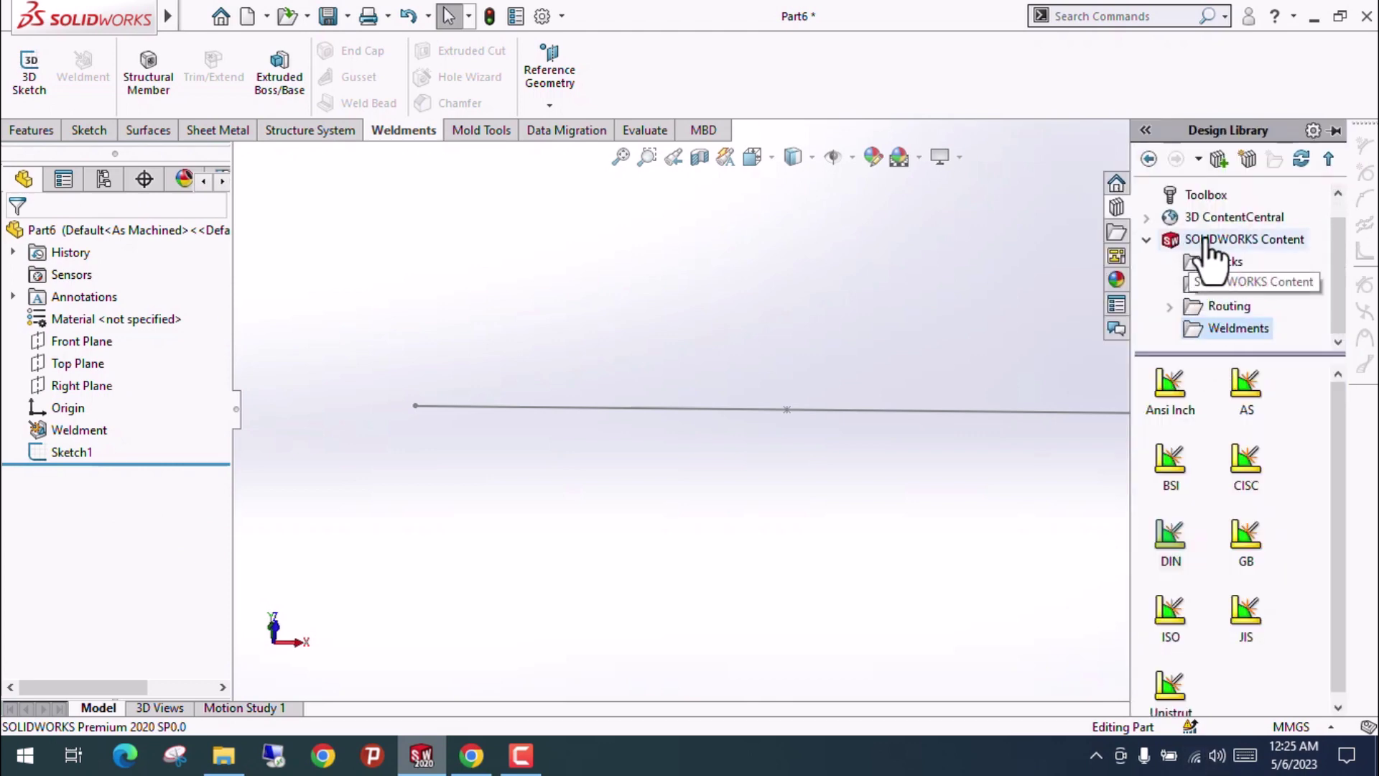
left_click(1236, 241)
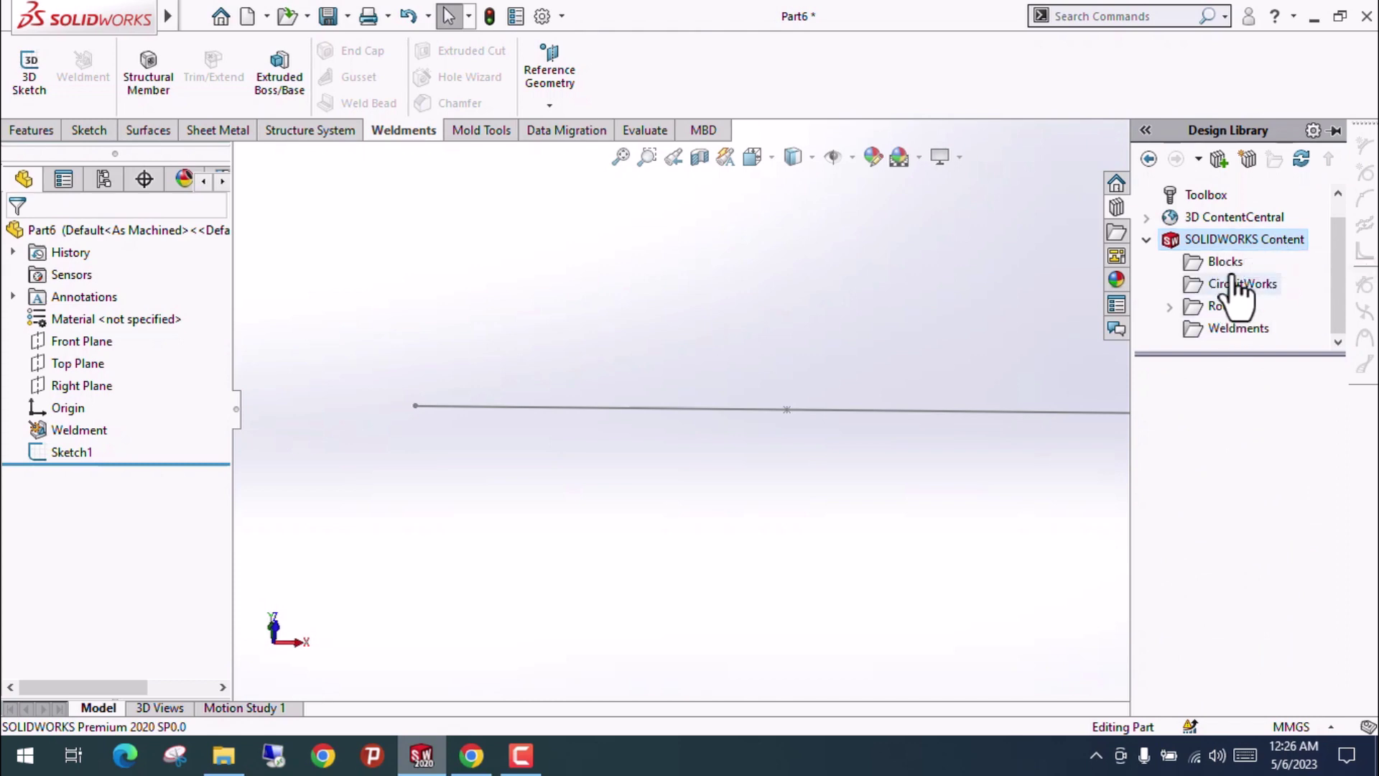
left_click(1228, 329)
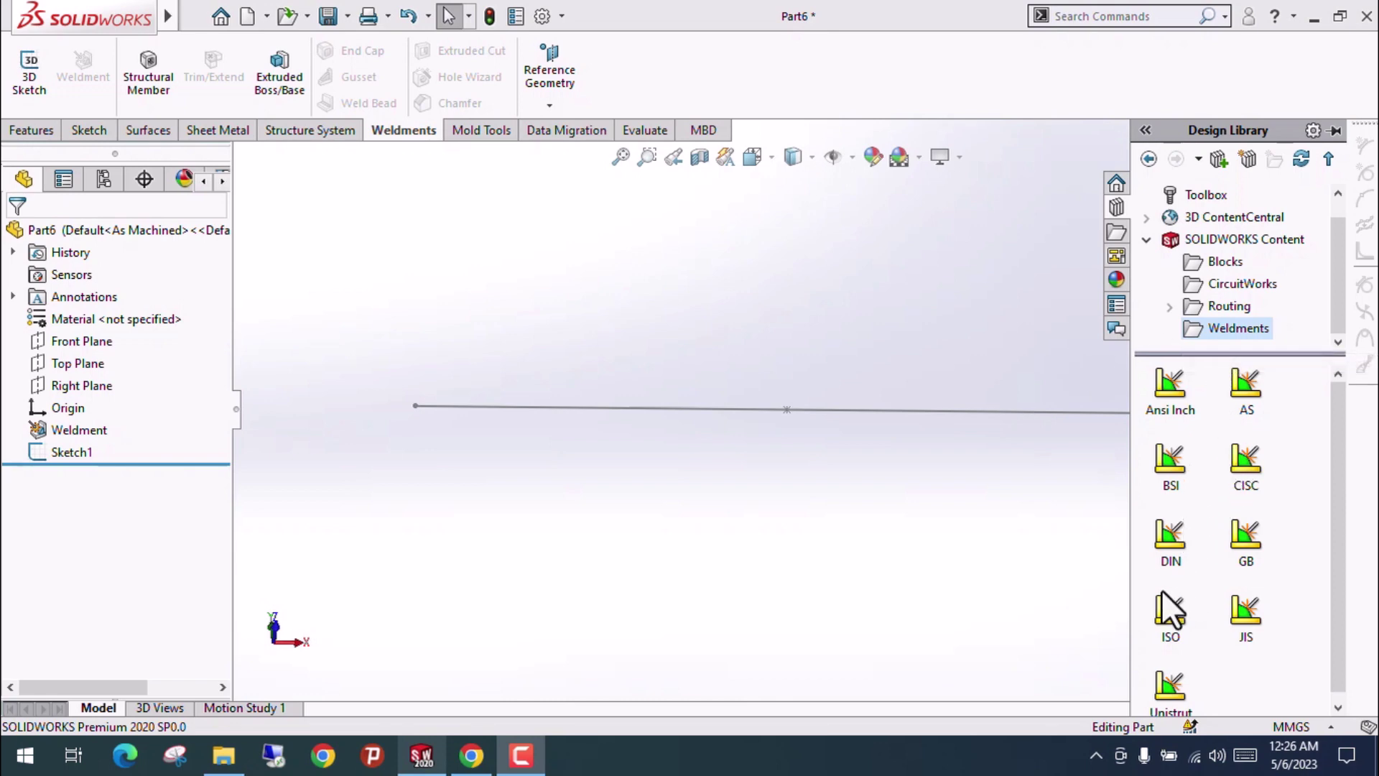
left_click(471, 755)
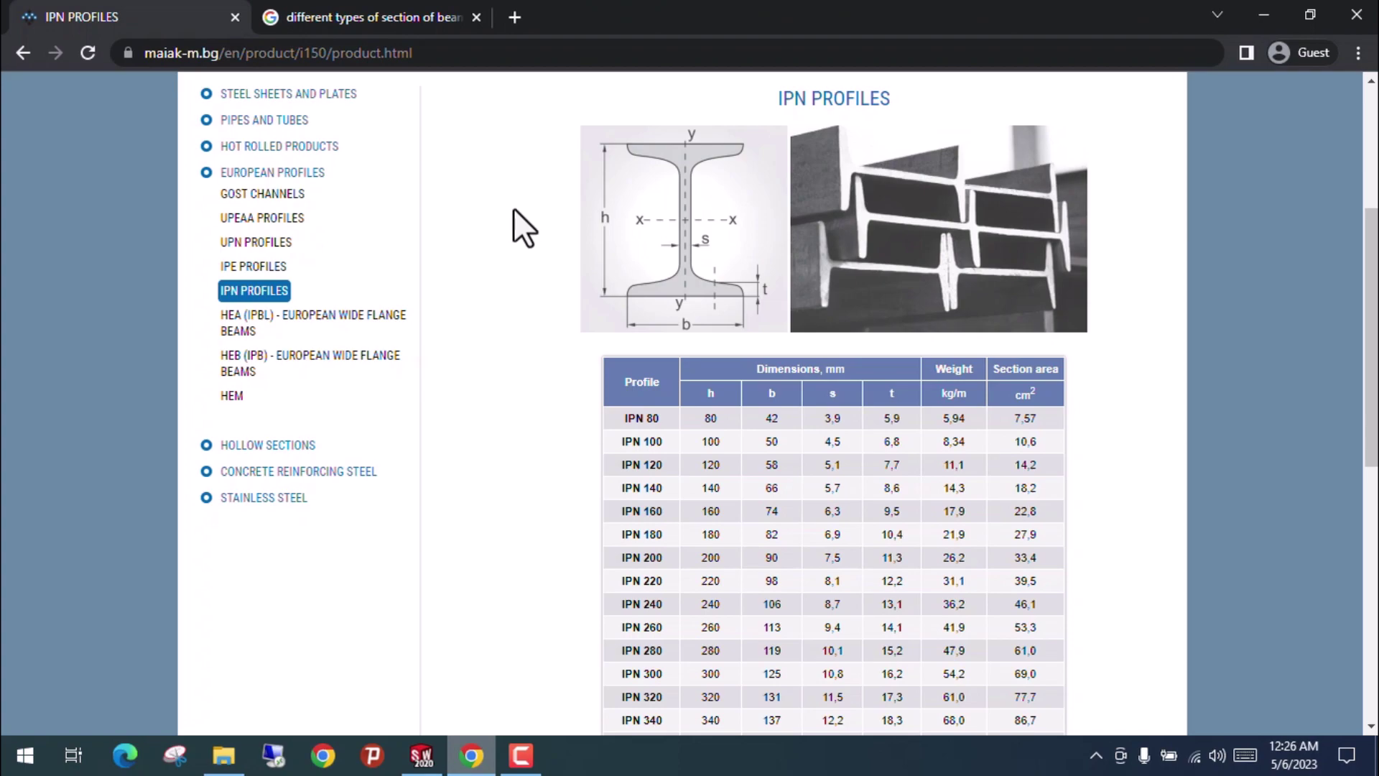
left_click(421, 755)
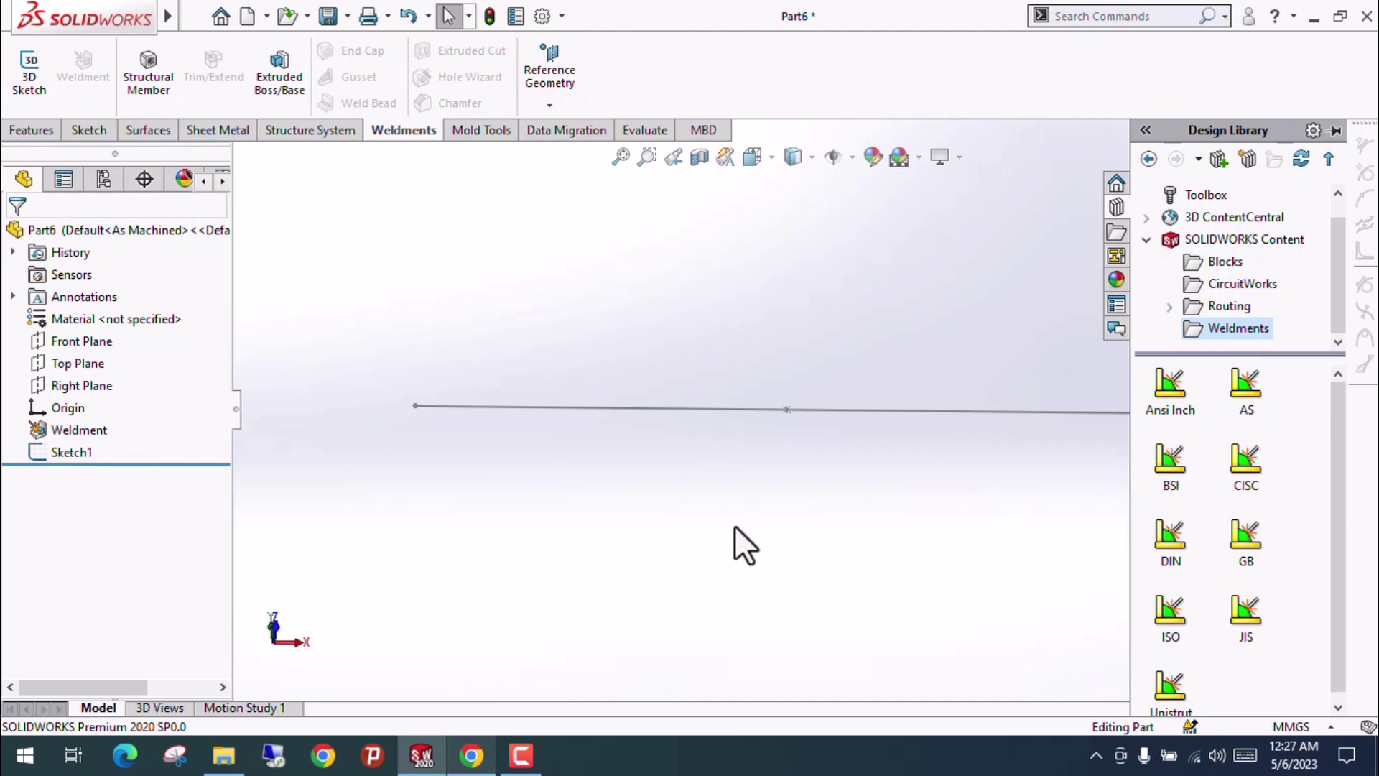
left_click(941, 496)
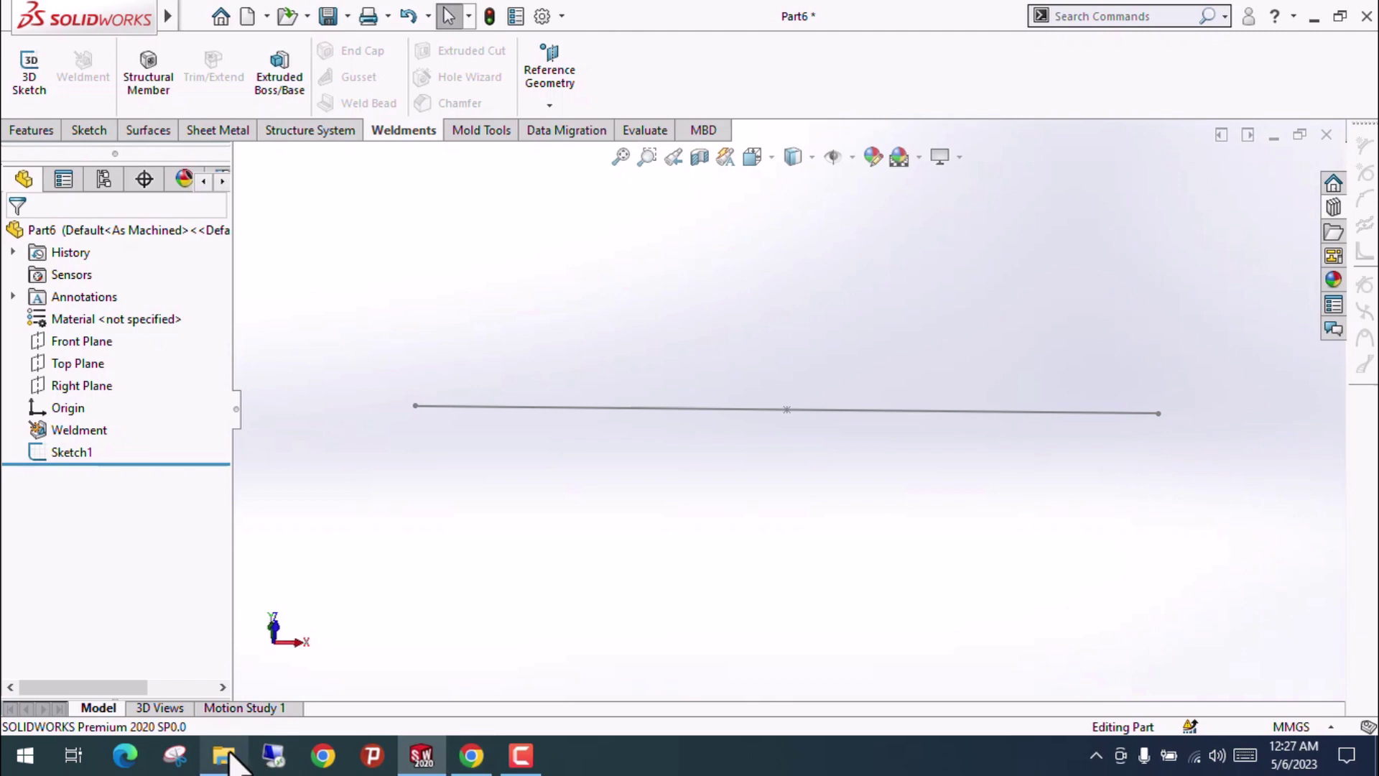
Switch to File Explorer and extract the DIN, ISO and BSI archives in Downloads, each to a separate folder.
left_click(1314, 16)
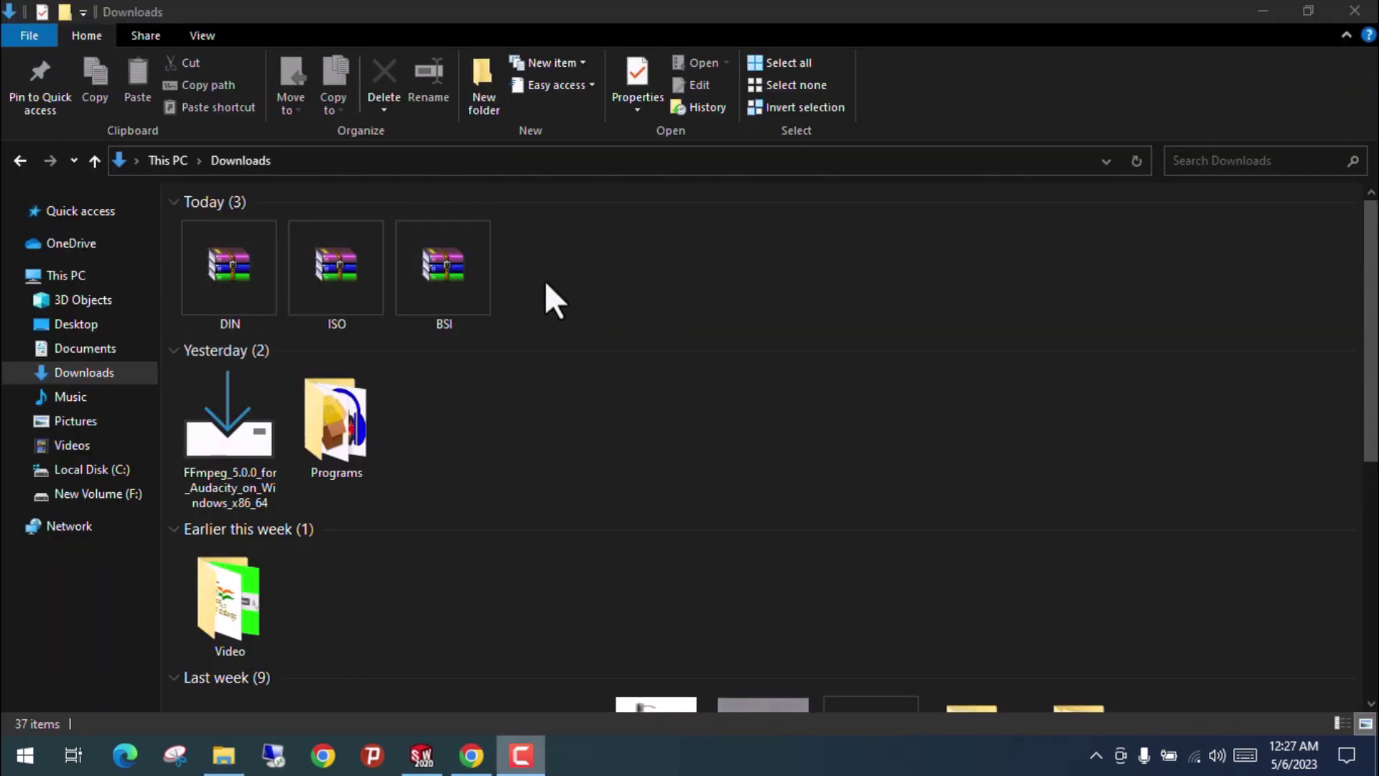
left_click_drag(522, 301, 260, 267)
right_click(261, 267)
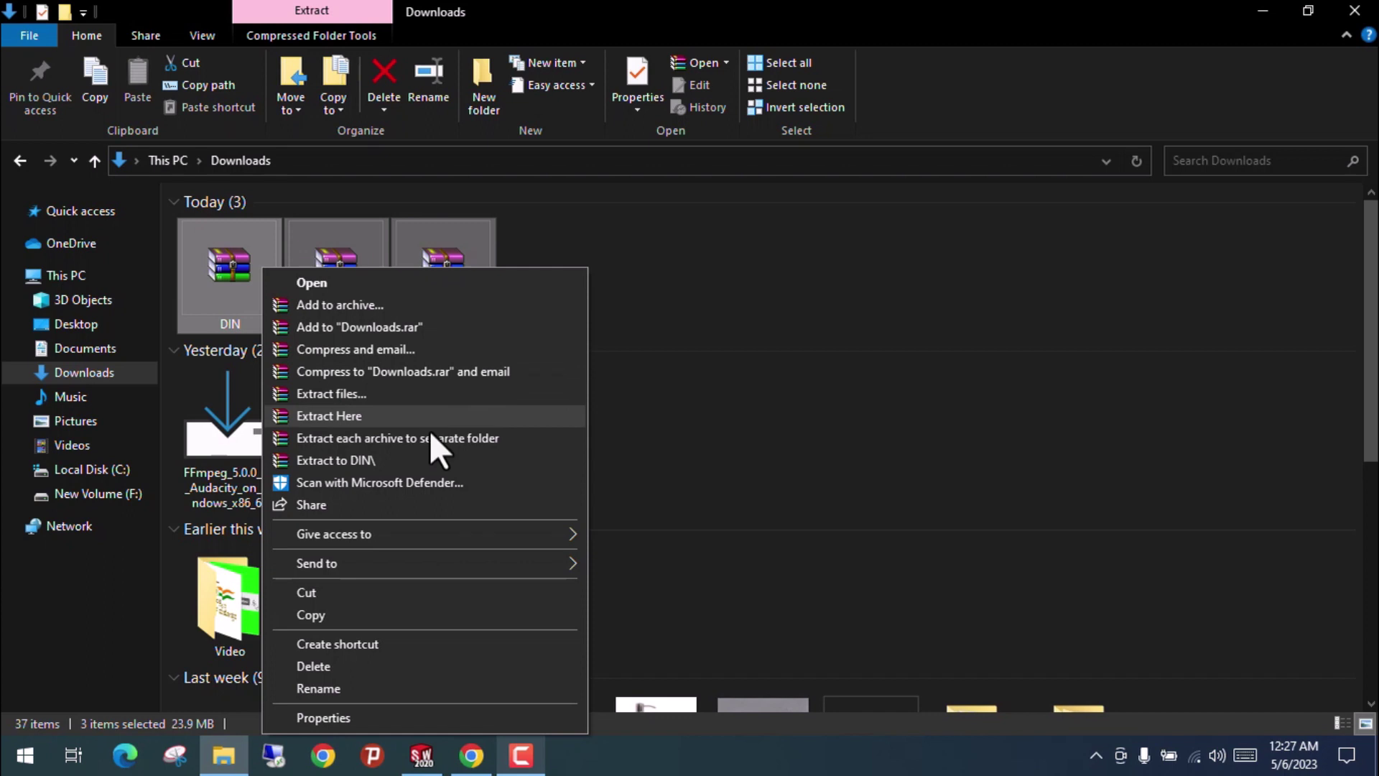
left_click(449, 438)
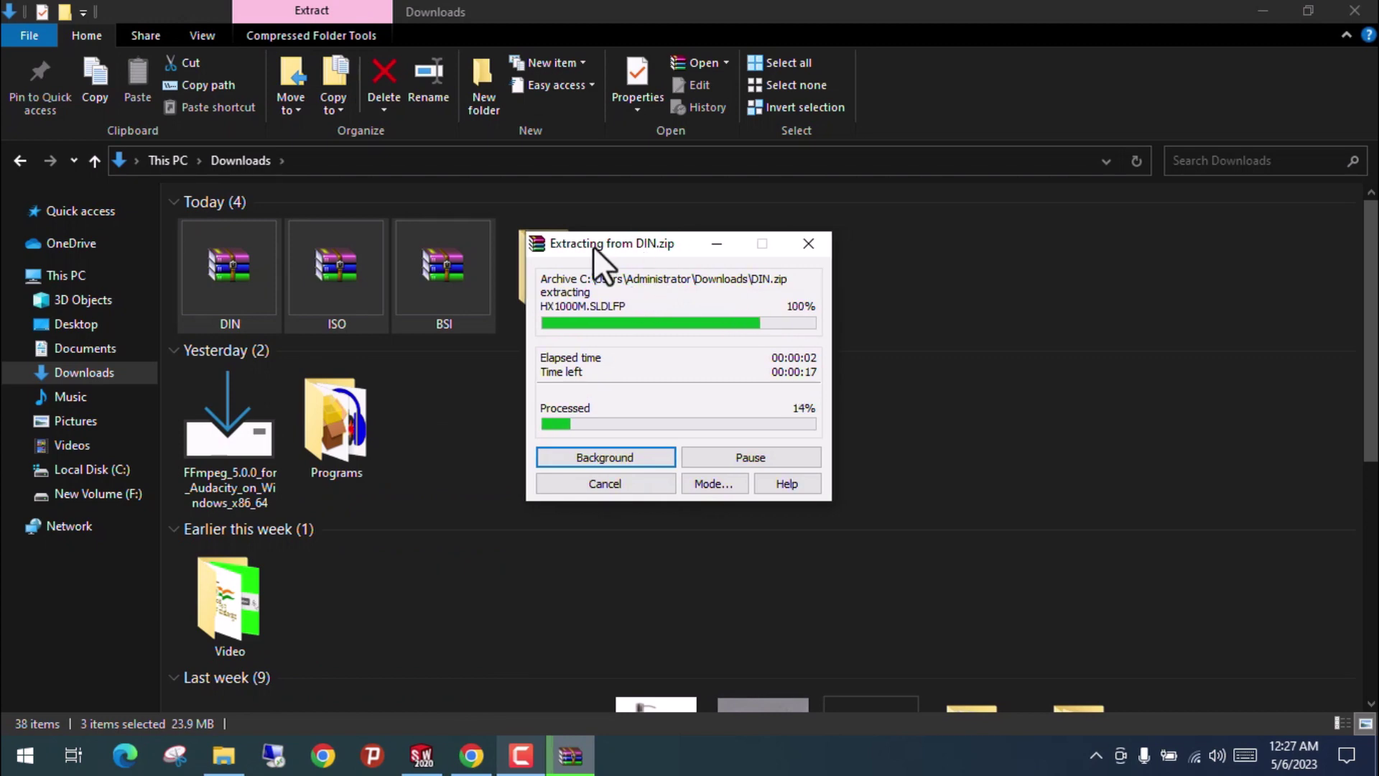
left_click_drag(593, 246, 219, 166)
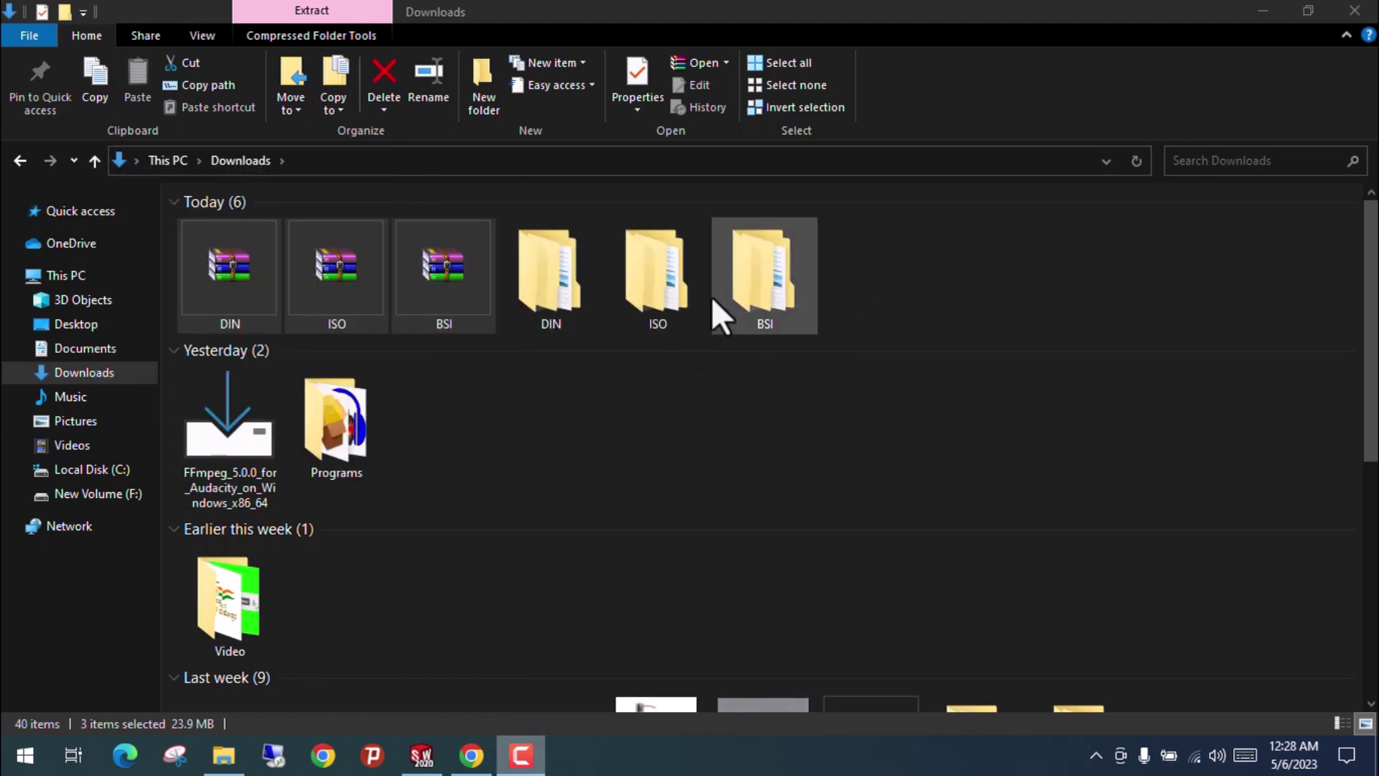
Switch to SOLIDWORKS, check the standards offered for a structural member and cancel the command.
left_click(422, 754)
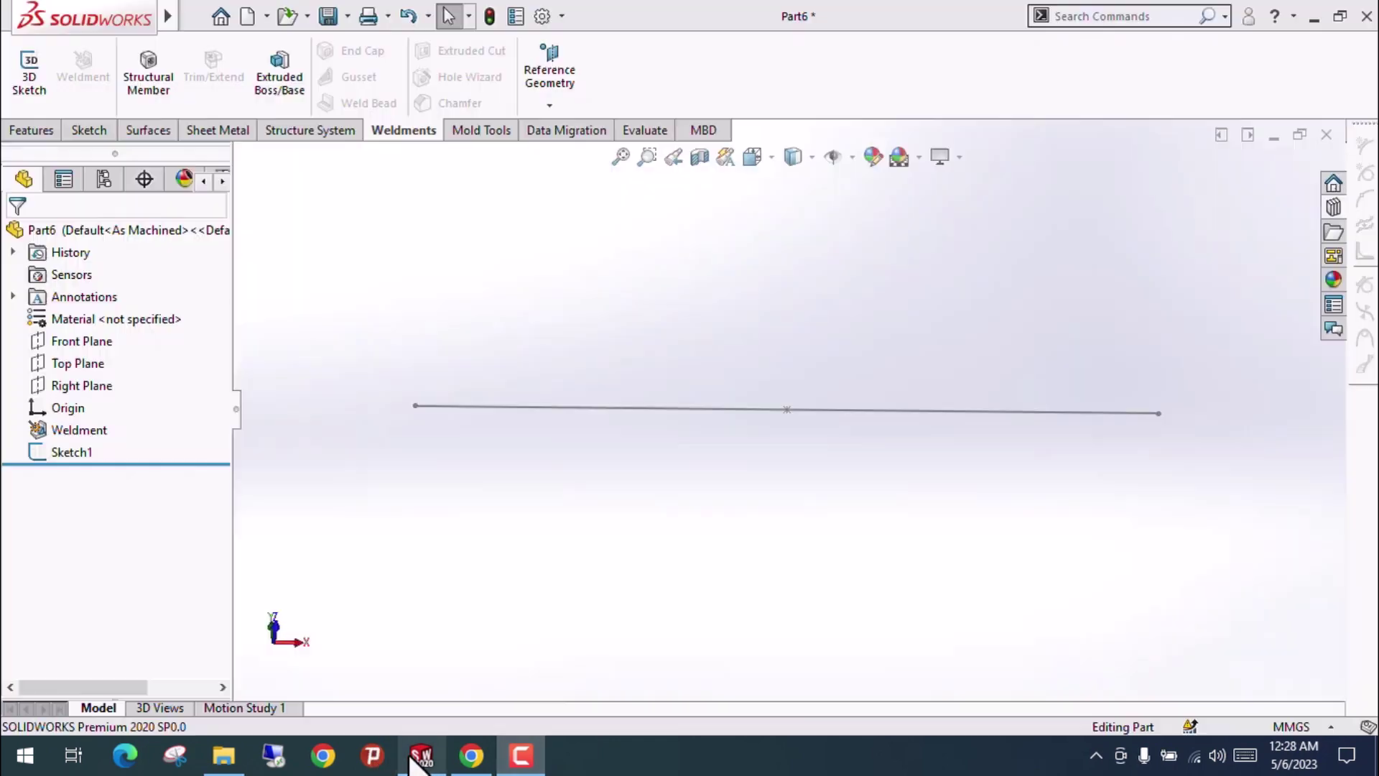
left_click(141, 59)
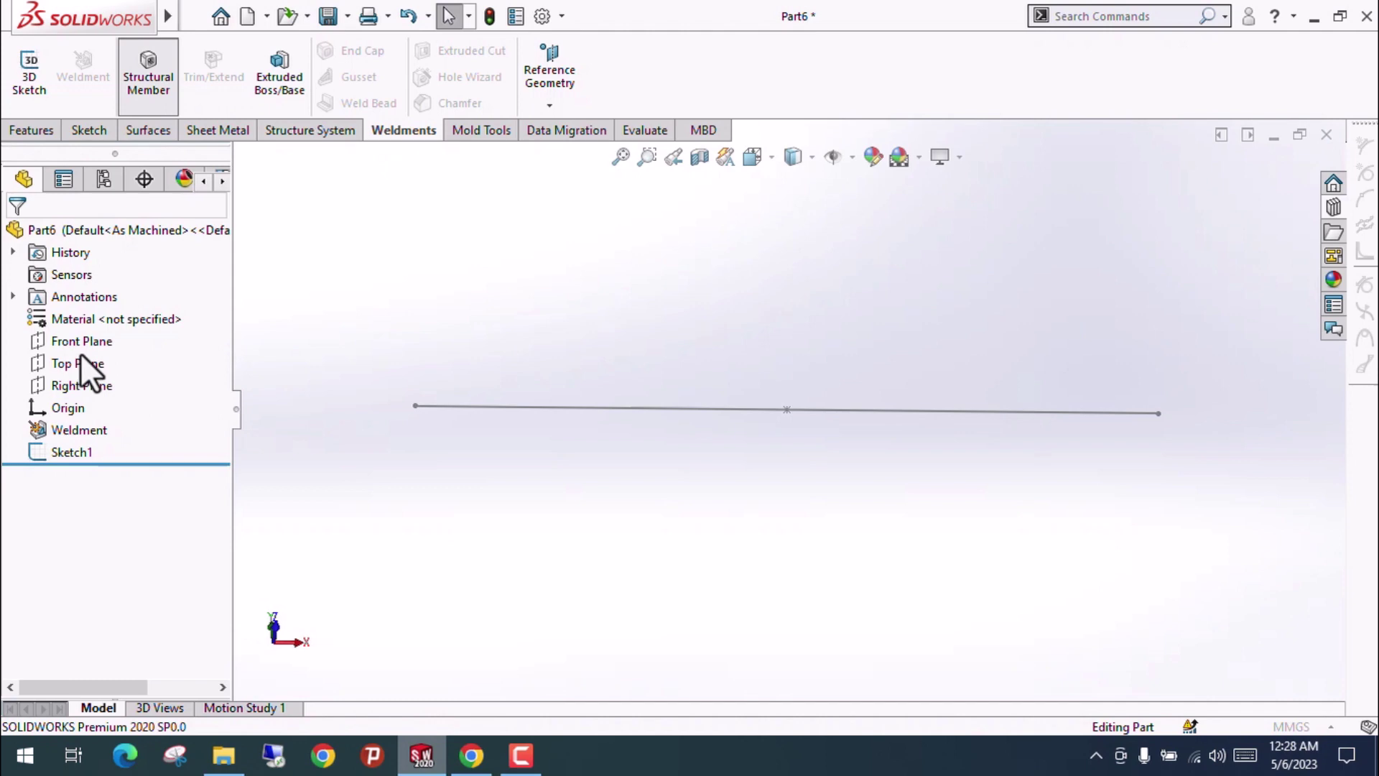
left_click(106, 379)
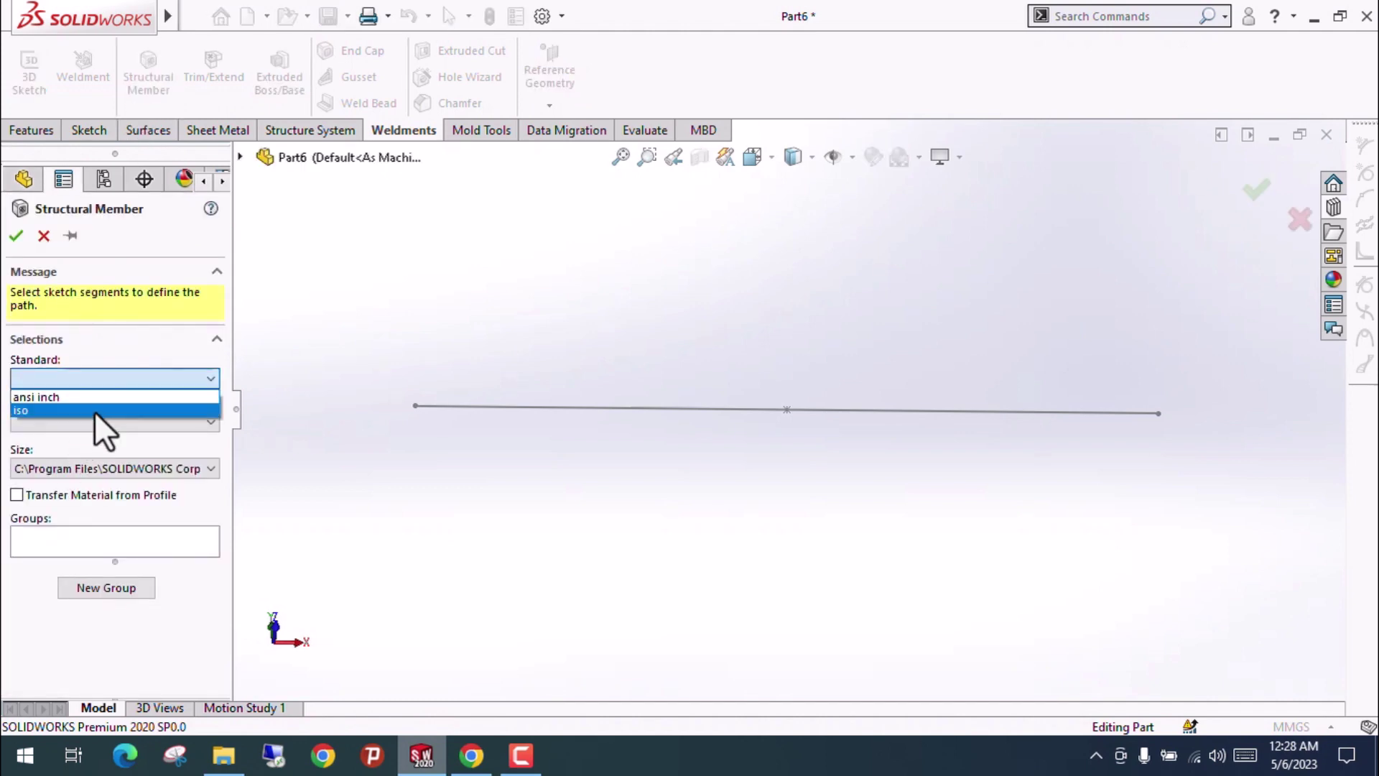
left_click(44, 236)
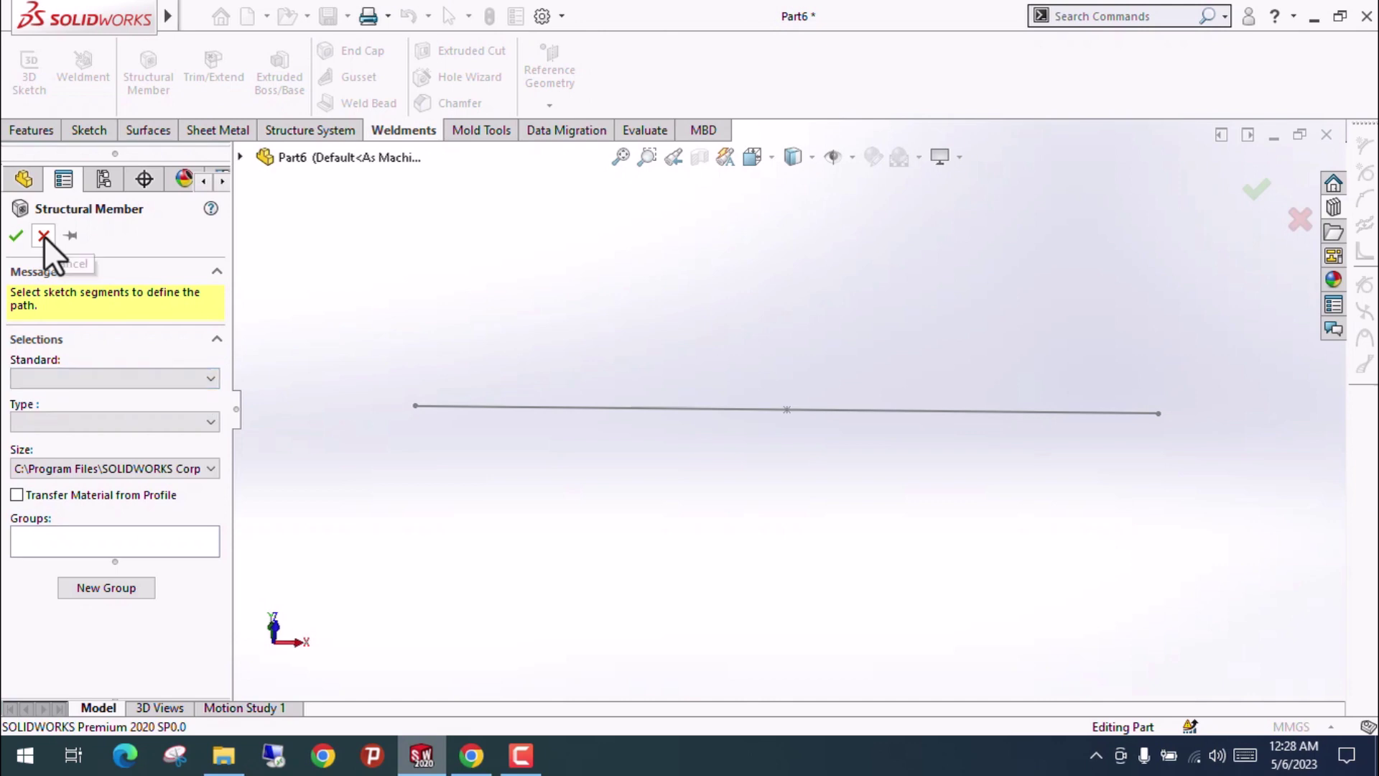
left_click(45, 236)
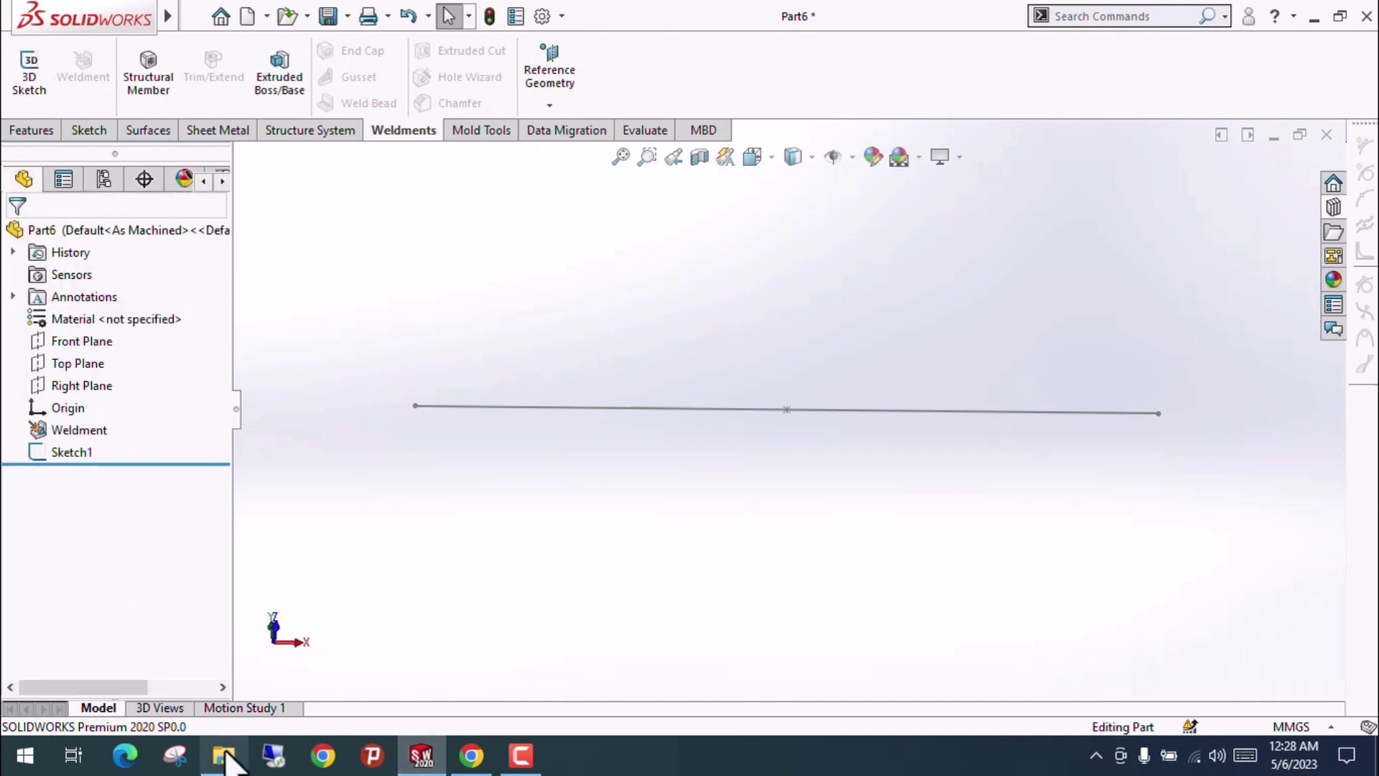
Switch to File Explorer and cut the extracted DIN, ISO and BSI folders from Downloads.
left_click(223, 754)
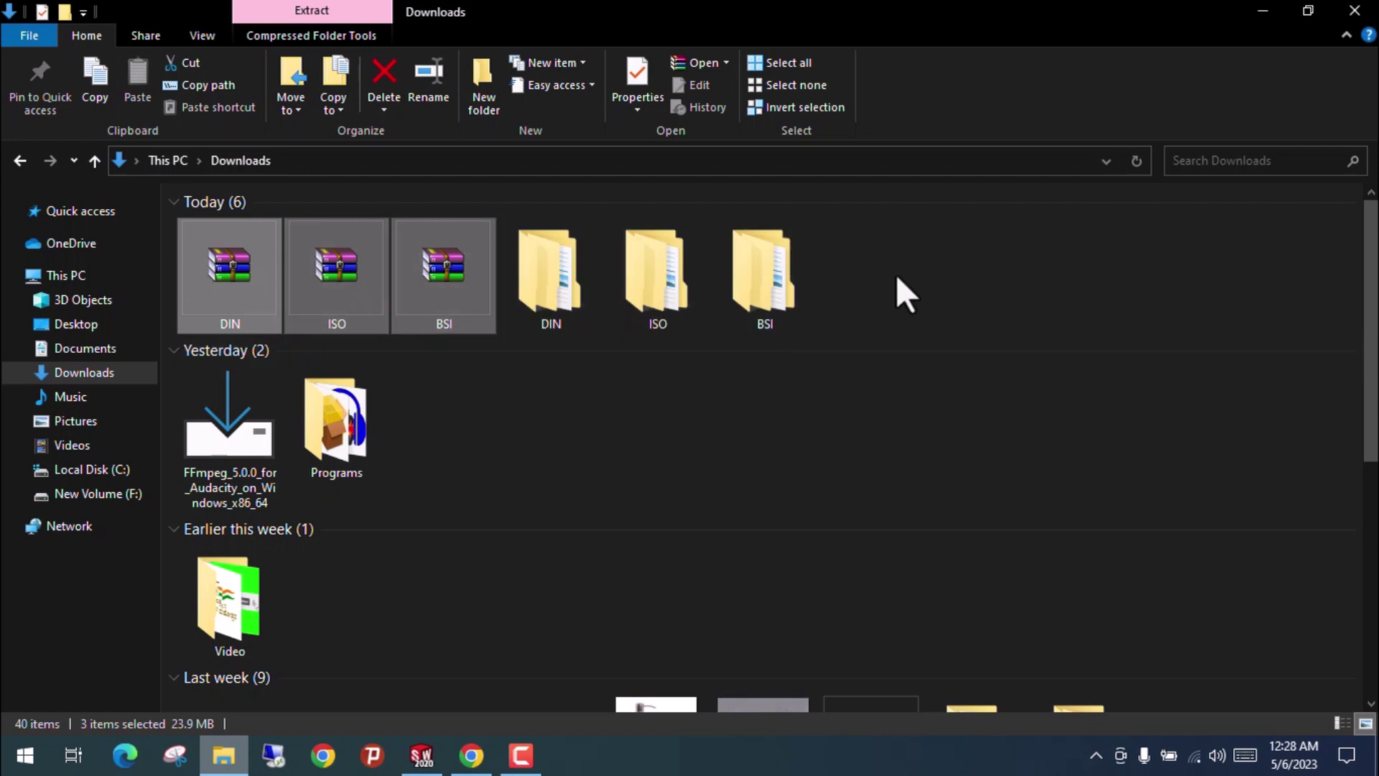
left_click_drag(895, 276, 554, 260)
right_click(577, 265)
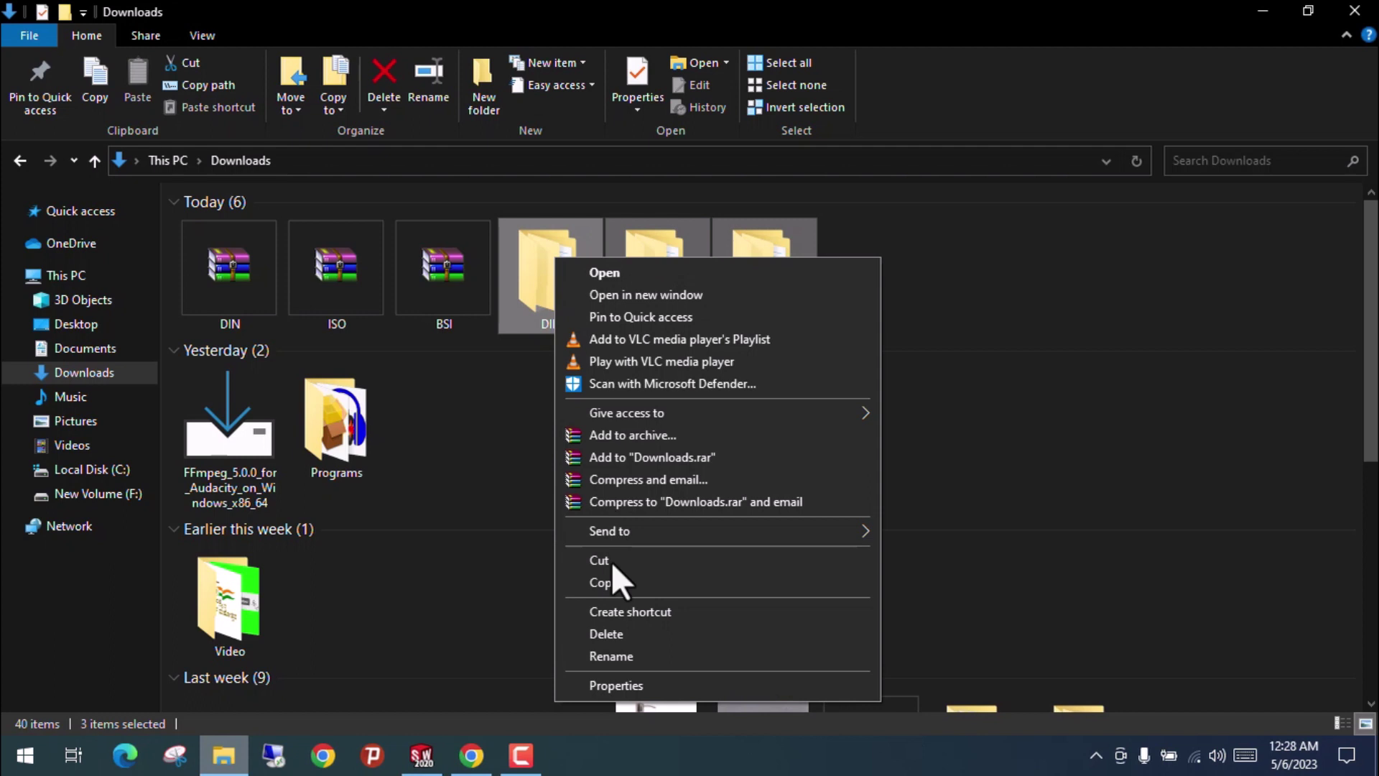
left_click(631, 559)
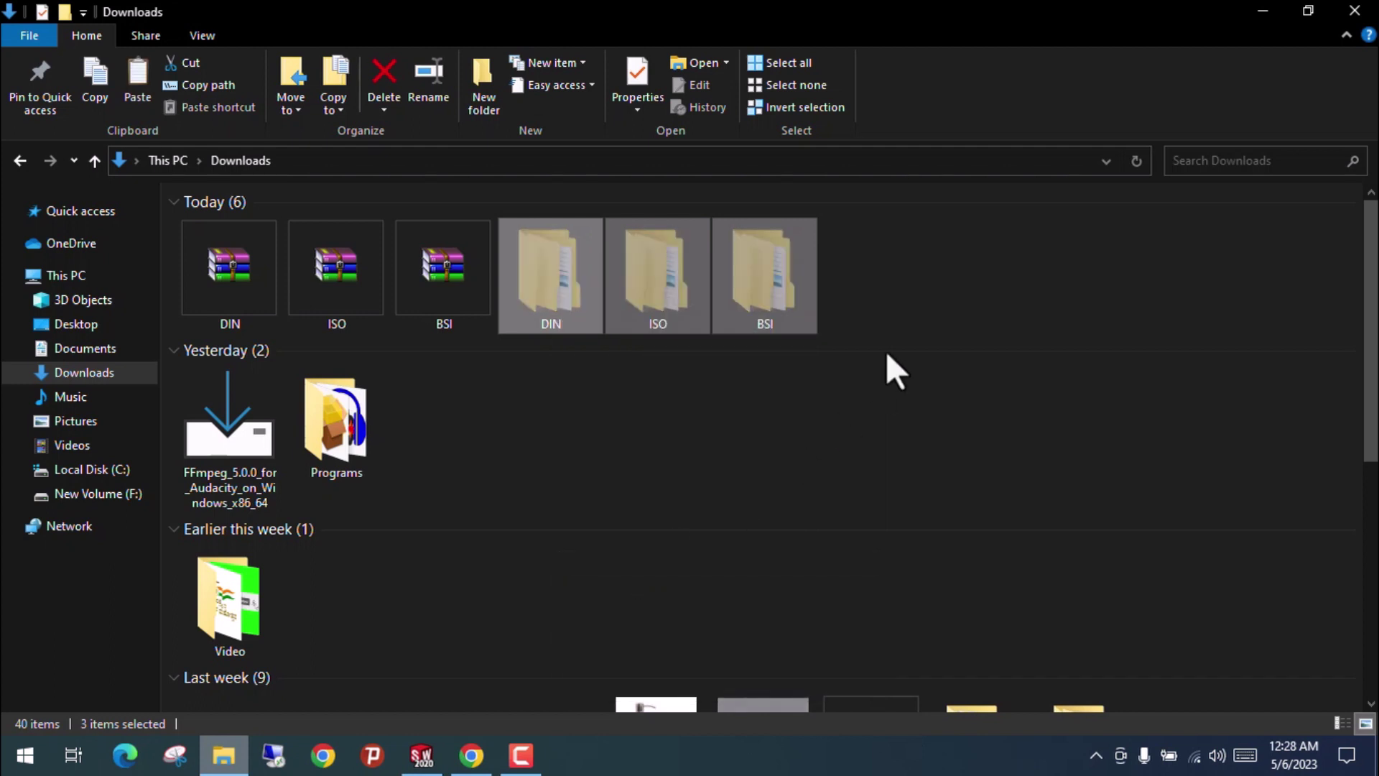
Move the cut DIN, ISO and BSI folders into C:\Program Files\SOLIDWORKS Corp\SOLIDWORKS\lang\english\weldment profiles.
left_click(119, 470)
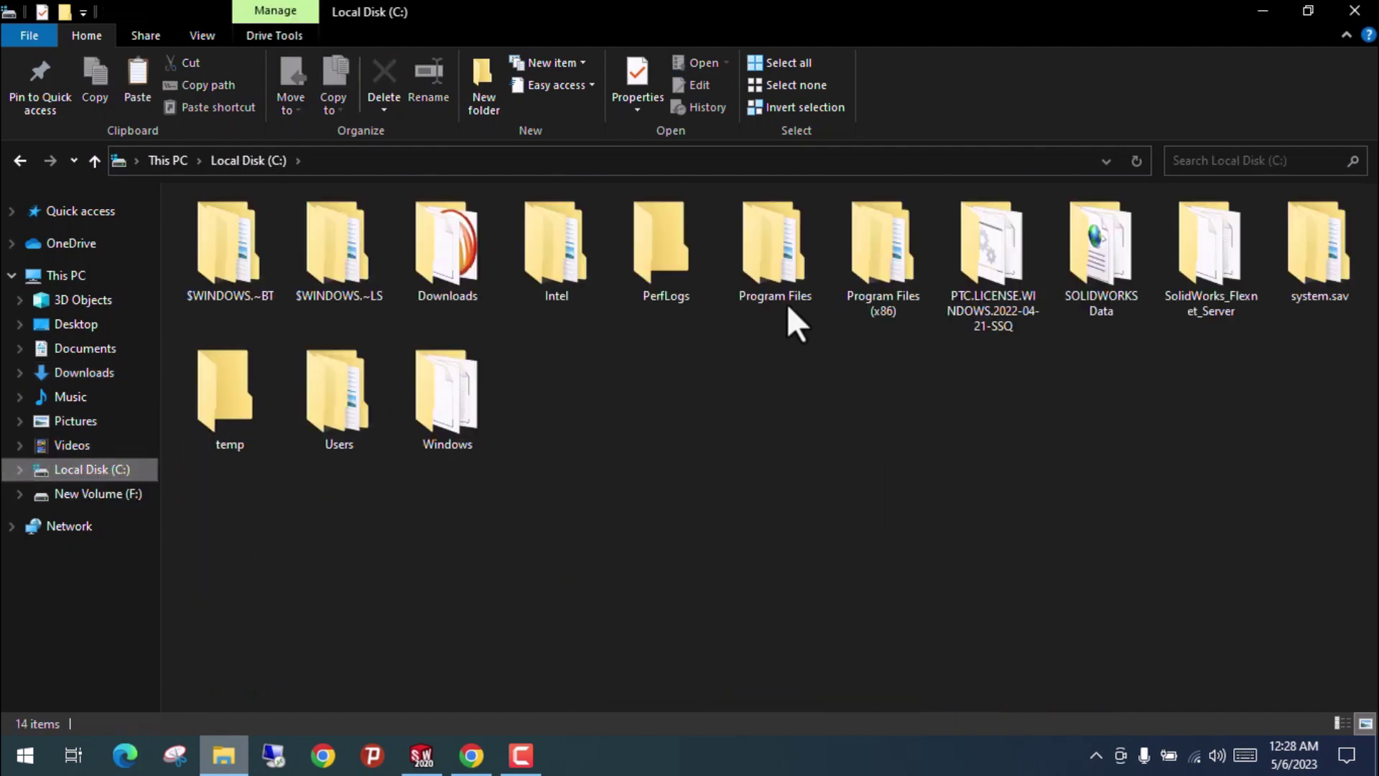
double_click(781, 240)
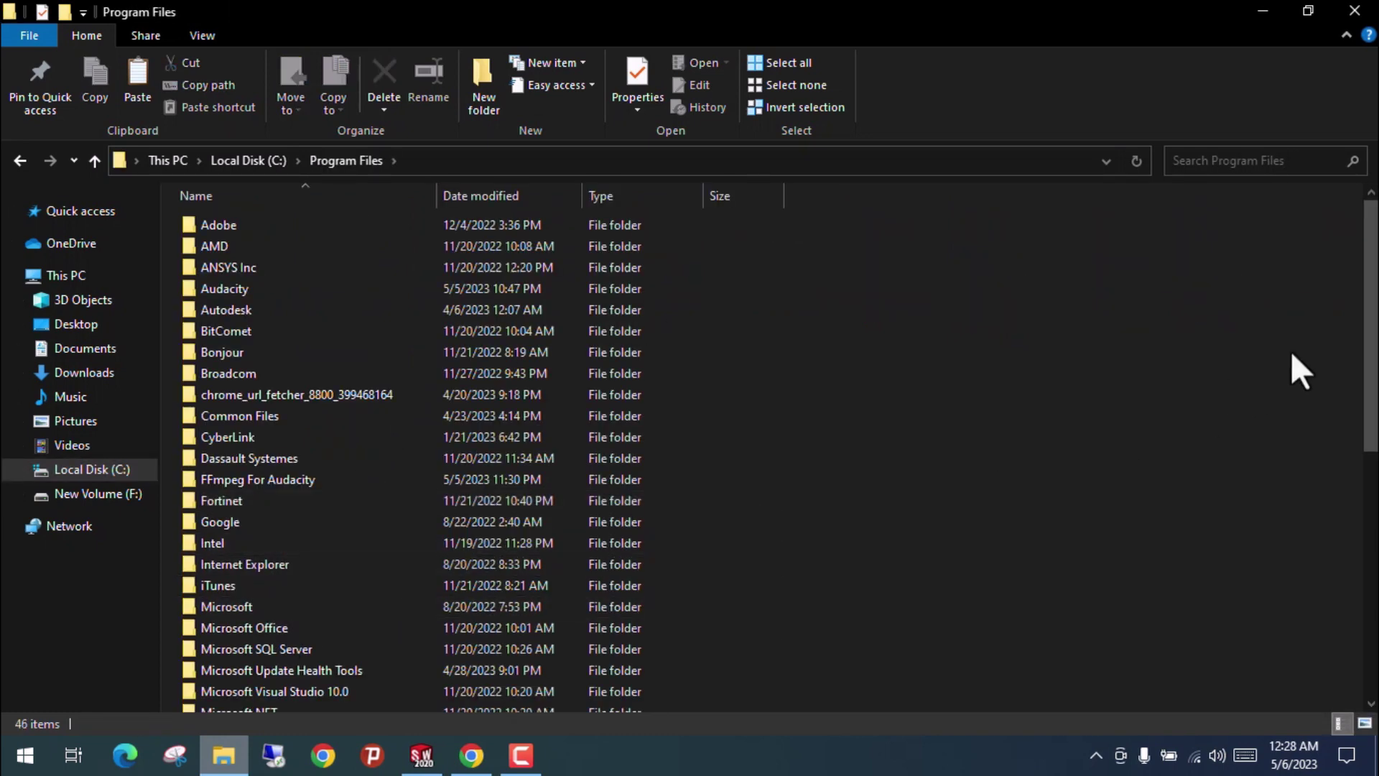
left_click_drag(1370, 345, 1374, 499)
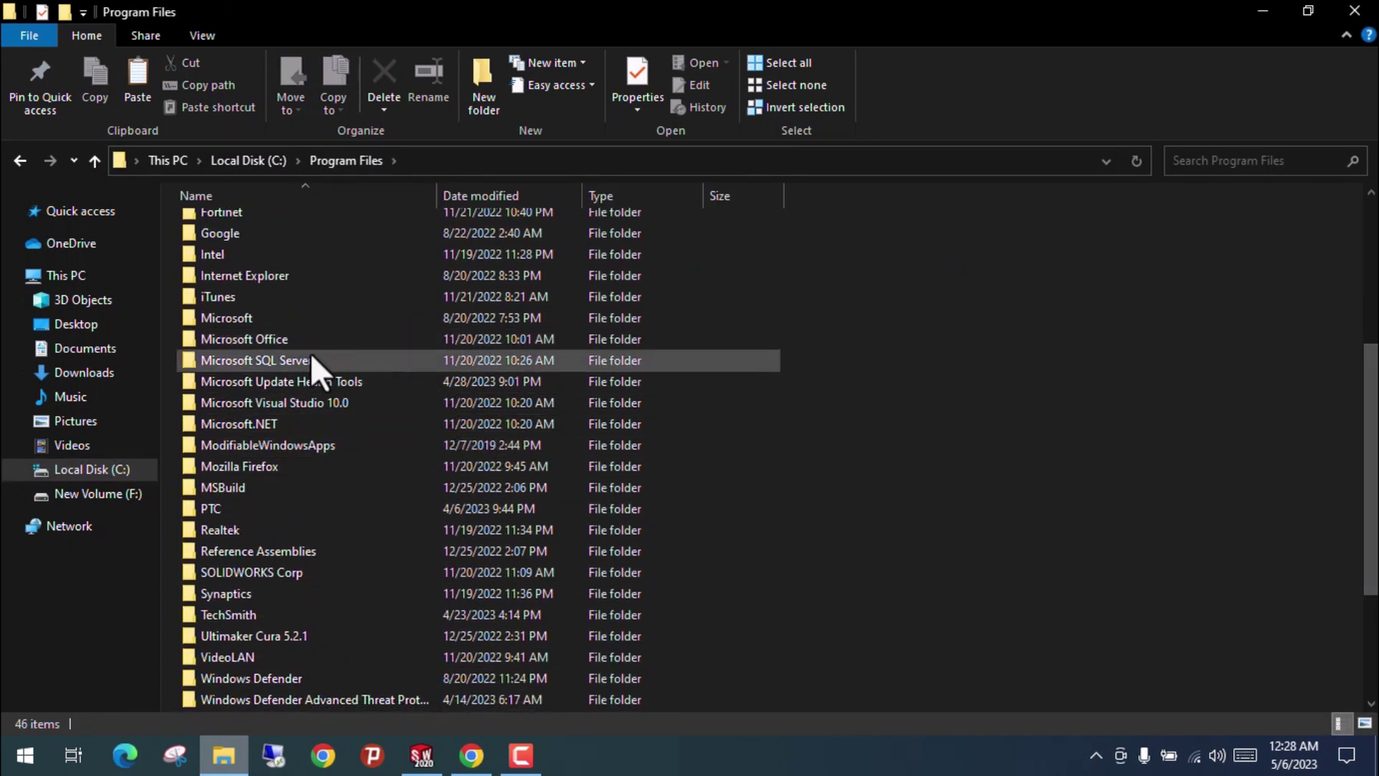
double_click(255, 575)
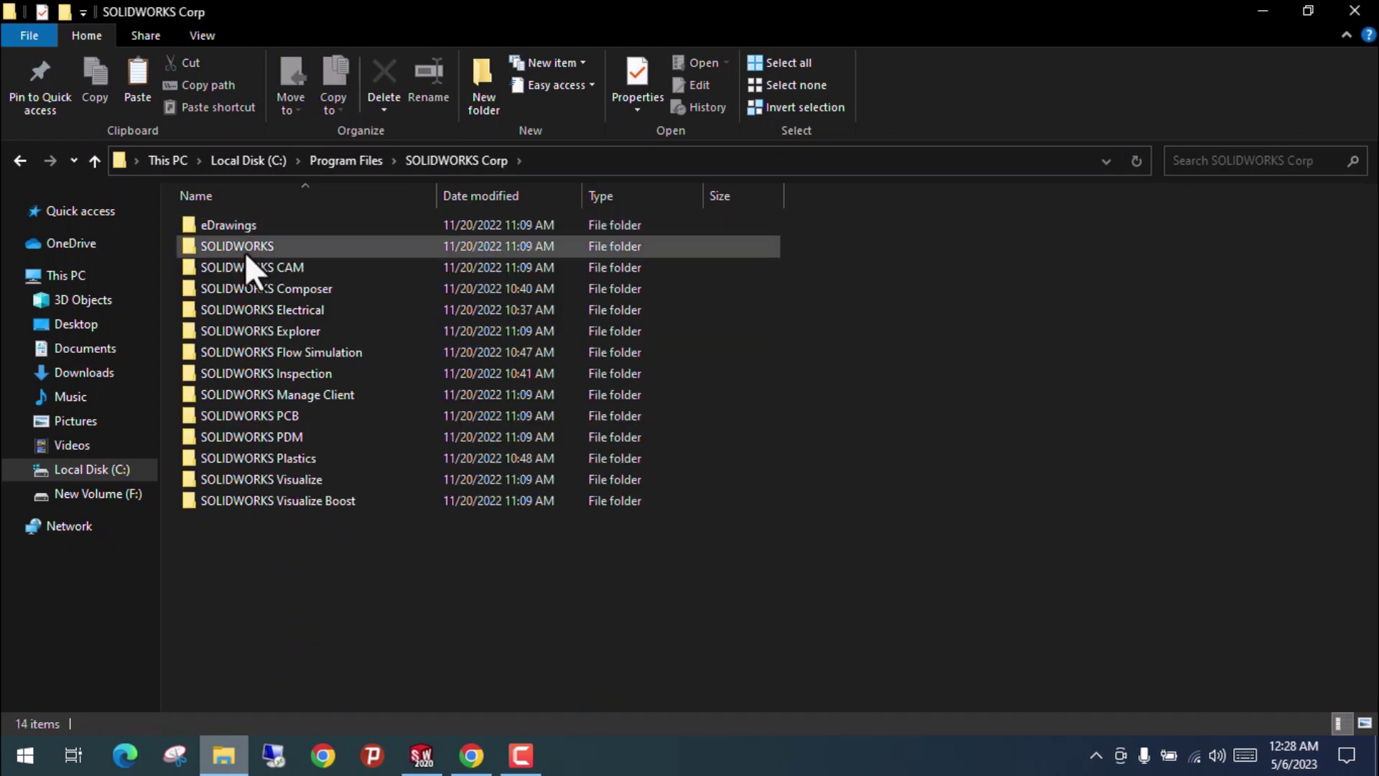
double_click(247, 247)
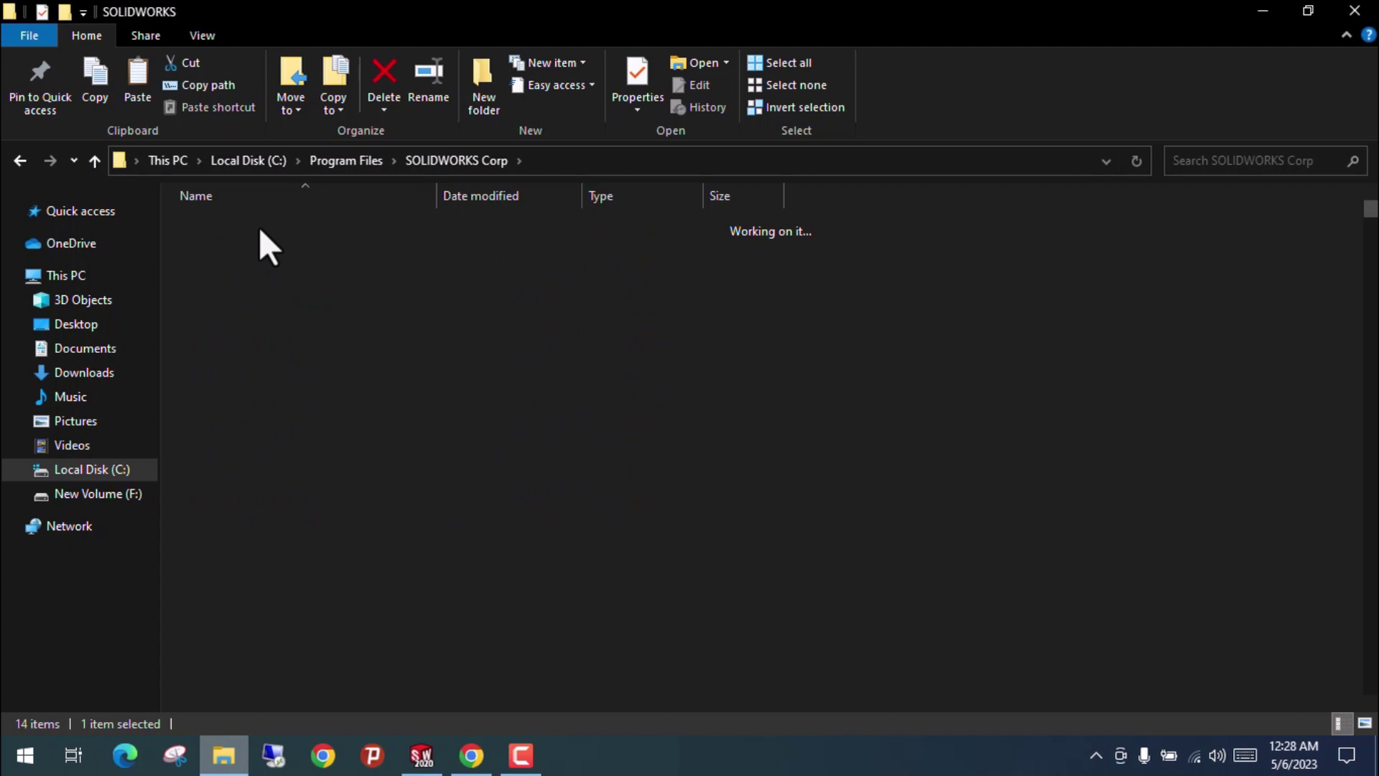
double_click(228, 480)
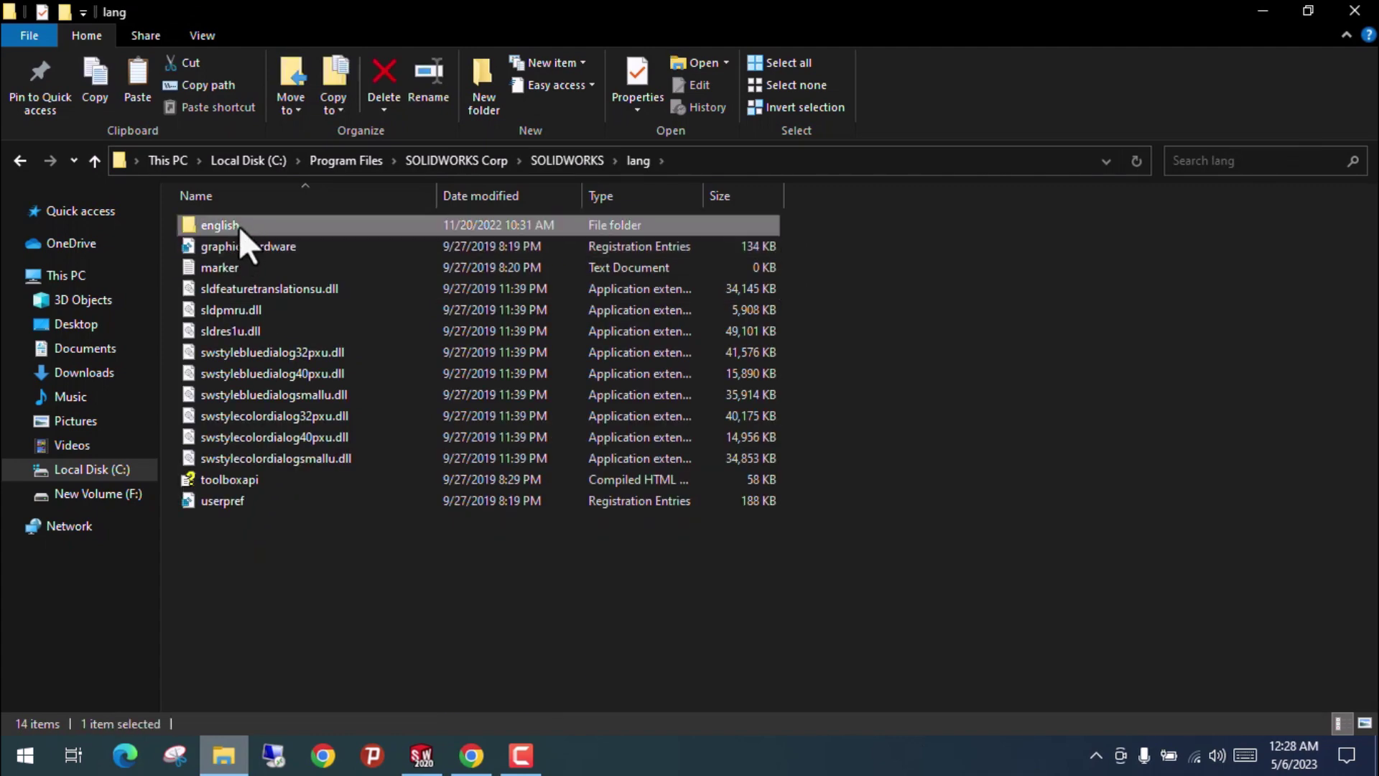
double_click(239, 227)
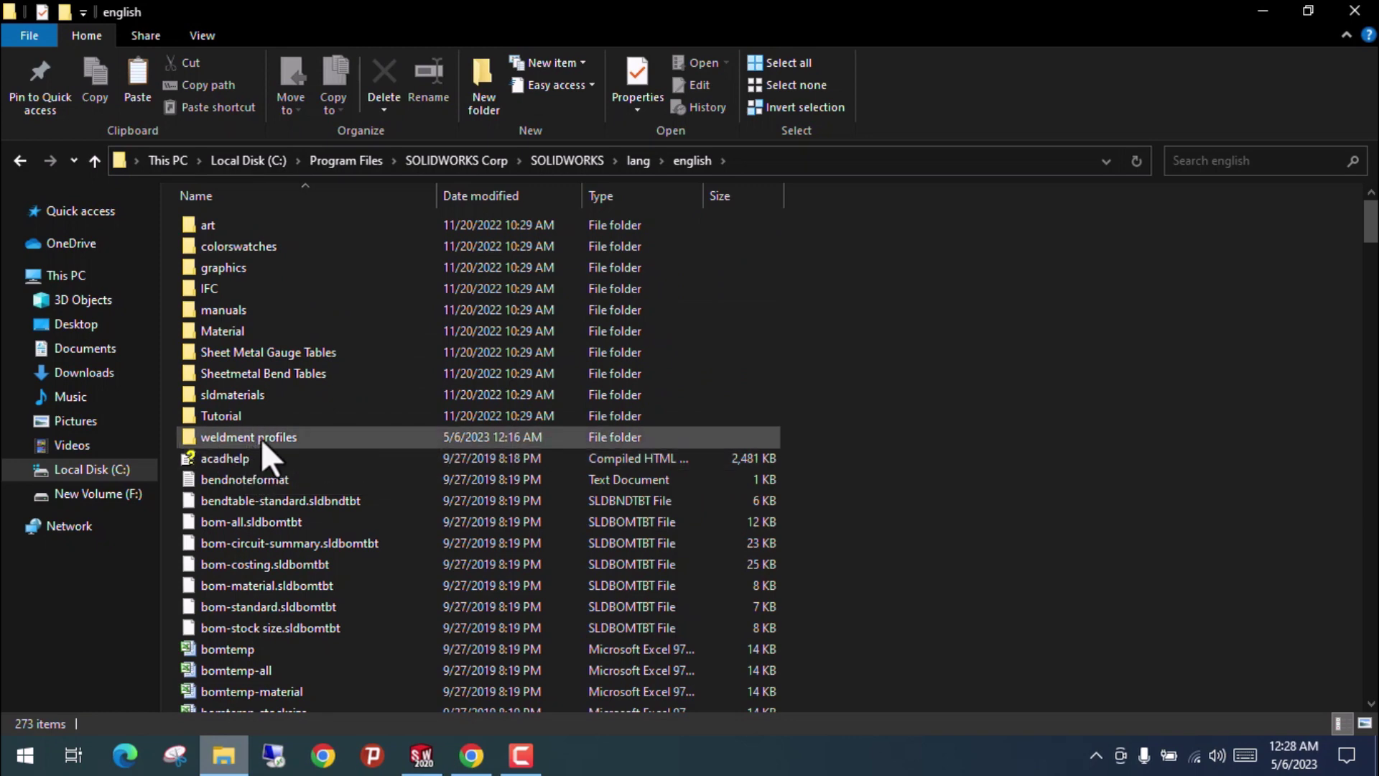
double_click(277, 437)
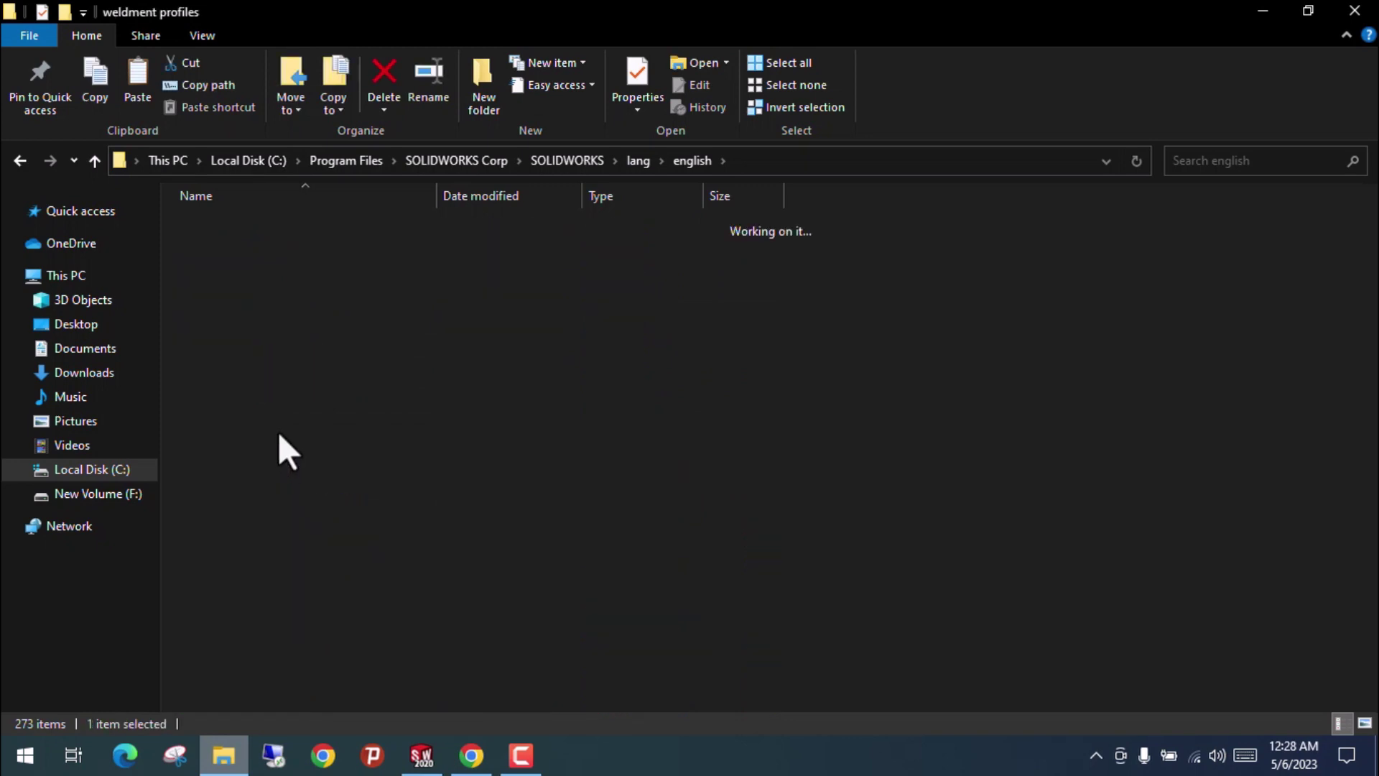
right_click(253, 304)
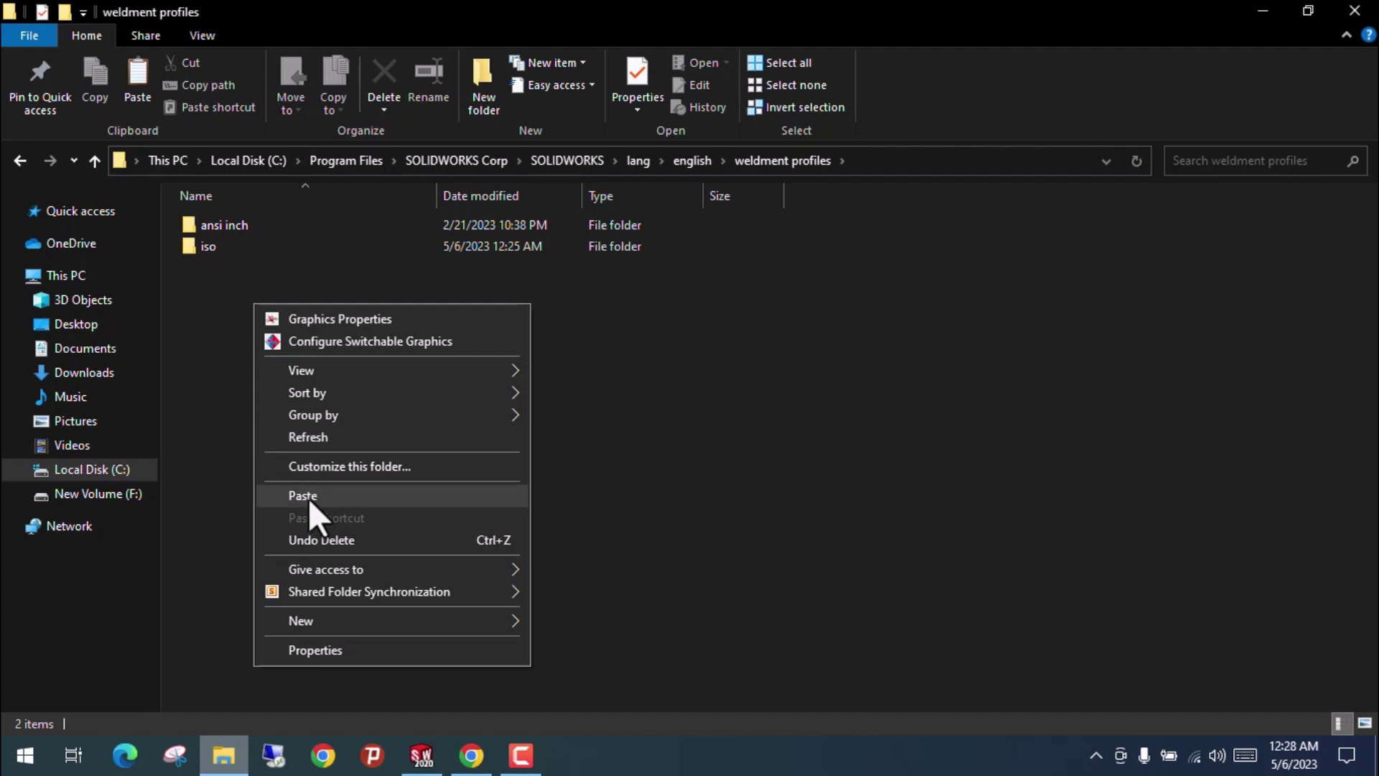
left_click(308, 496)
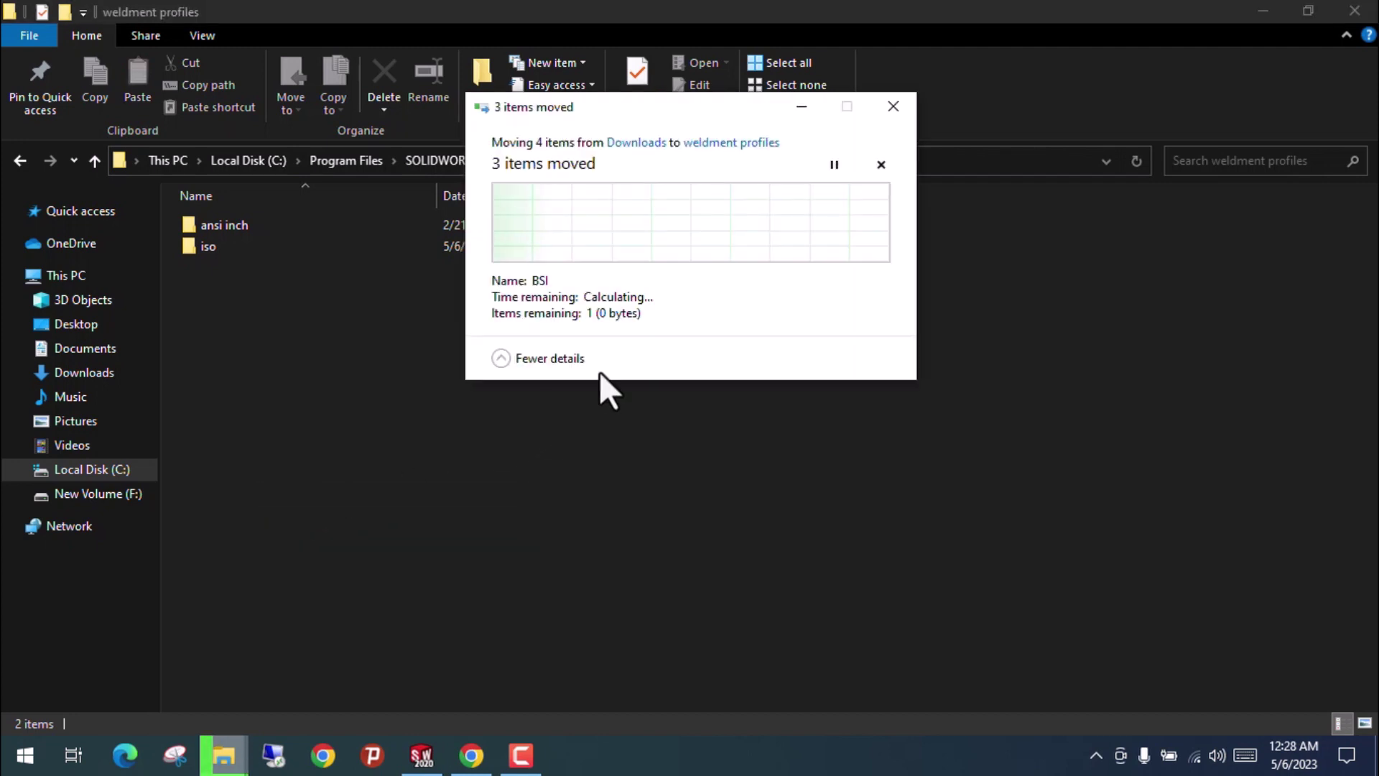
left_click(459, 355)
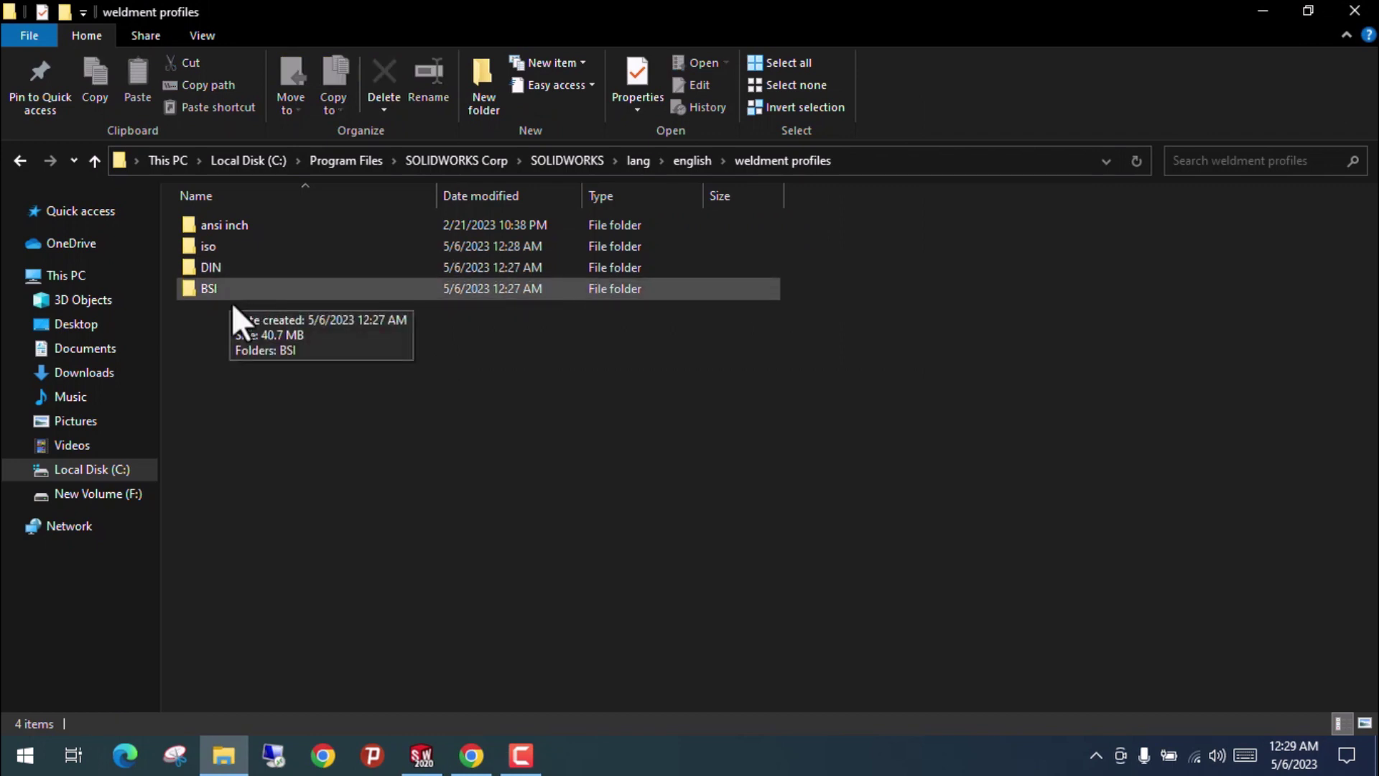
Switch to SOLIDWORKS, check the profile types offered under the BSI standard for a structural member and cancel the command.
left_click(423, 754)
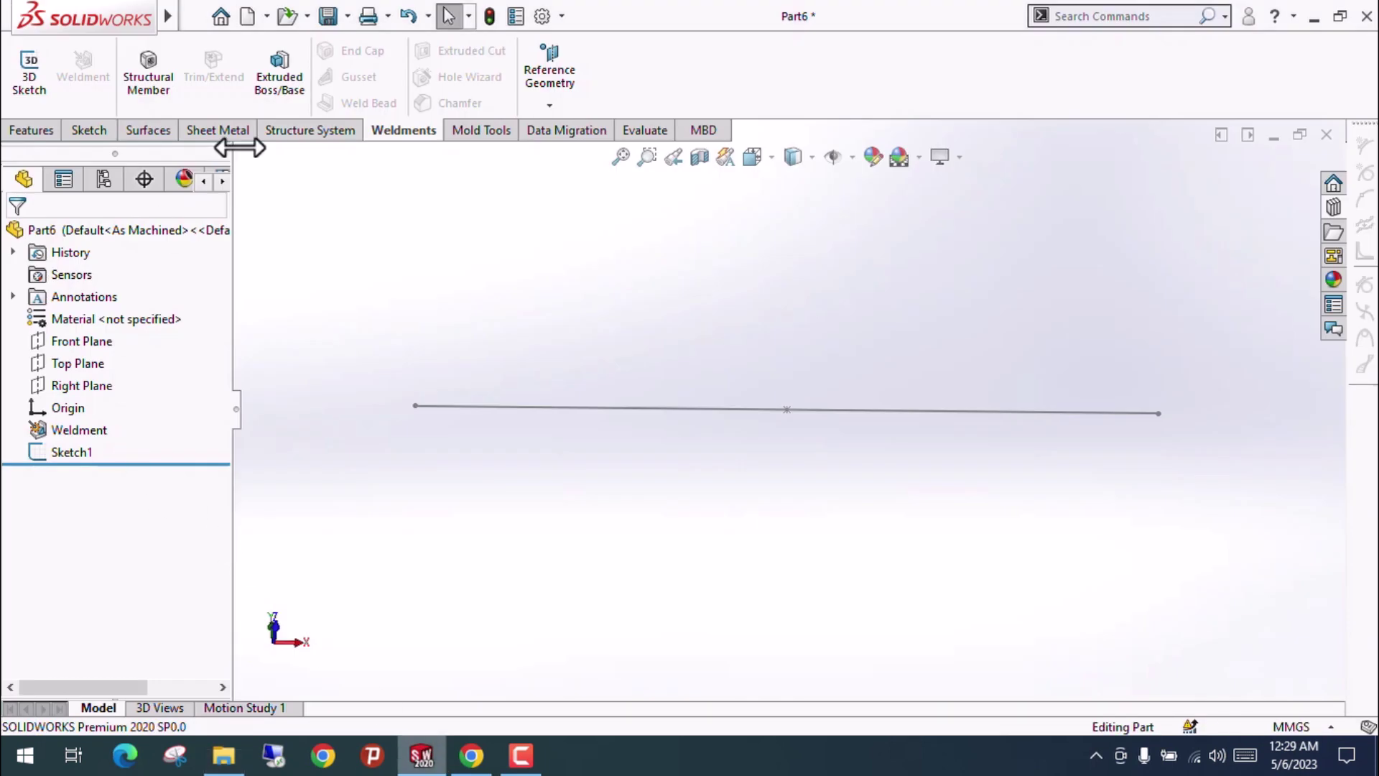
left_click(154, 88)
left_click(92, 377)
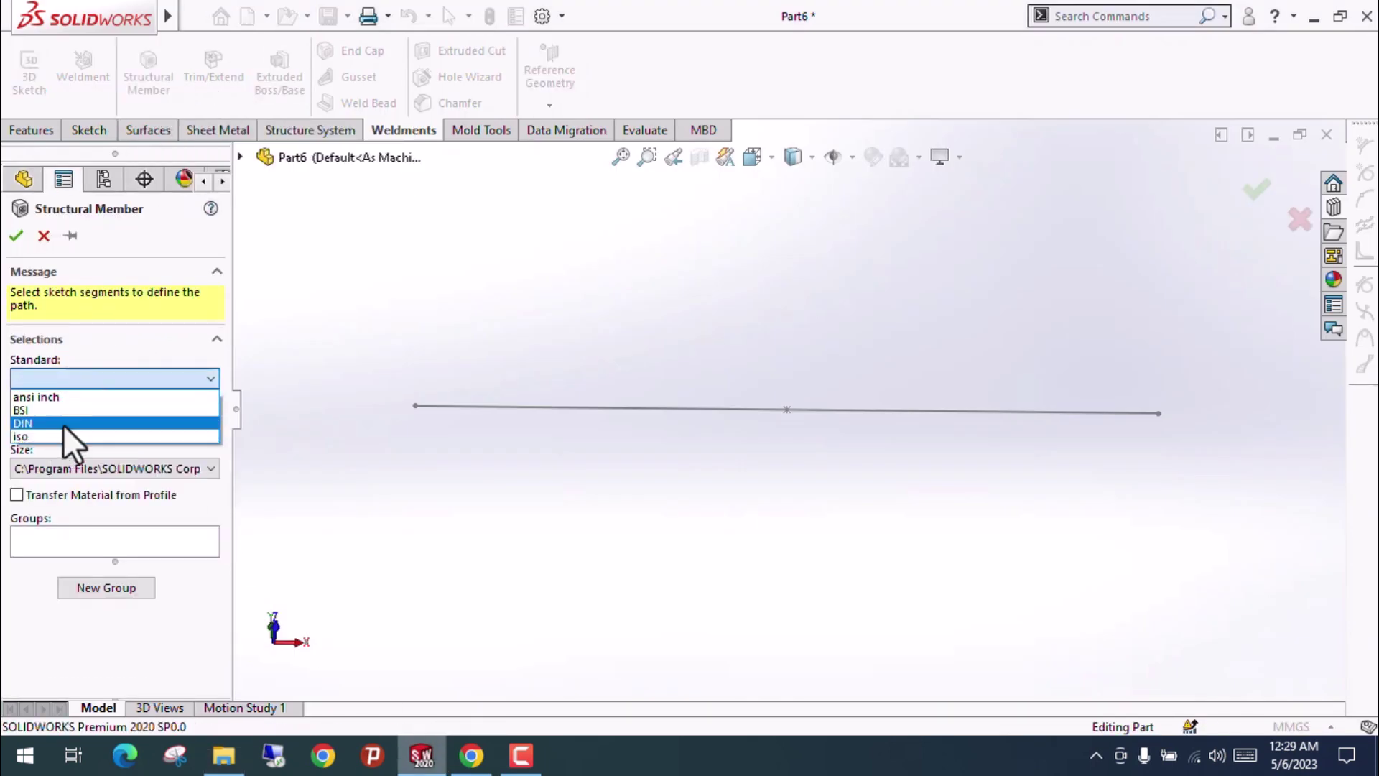
left_click(70, 409)
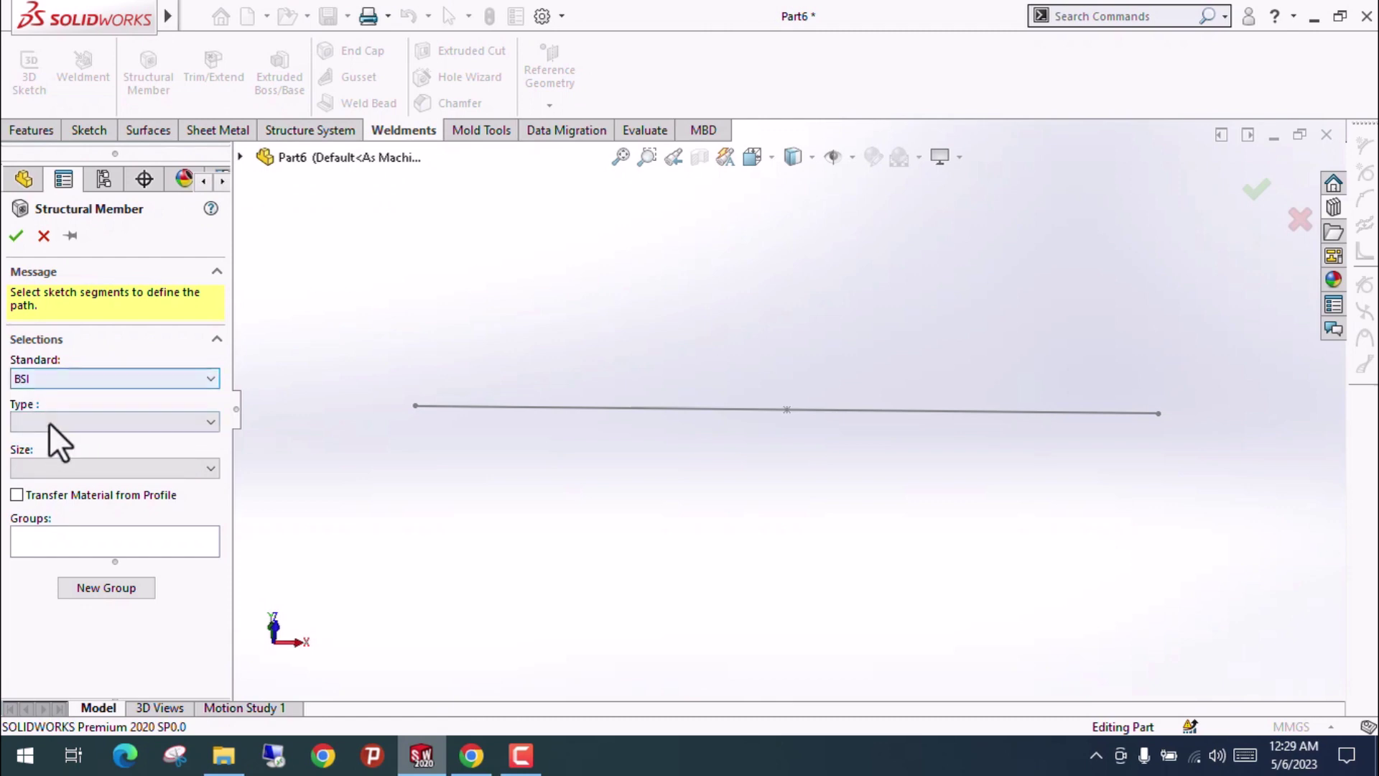
left_click(49, 421)
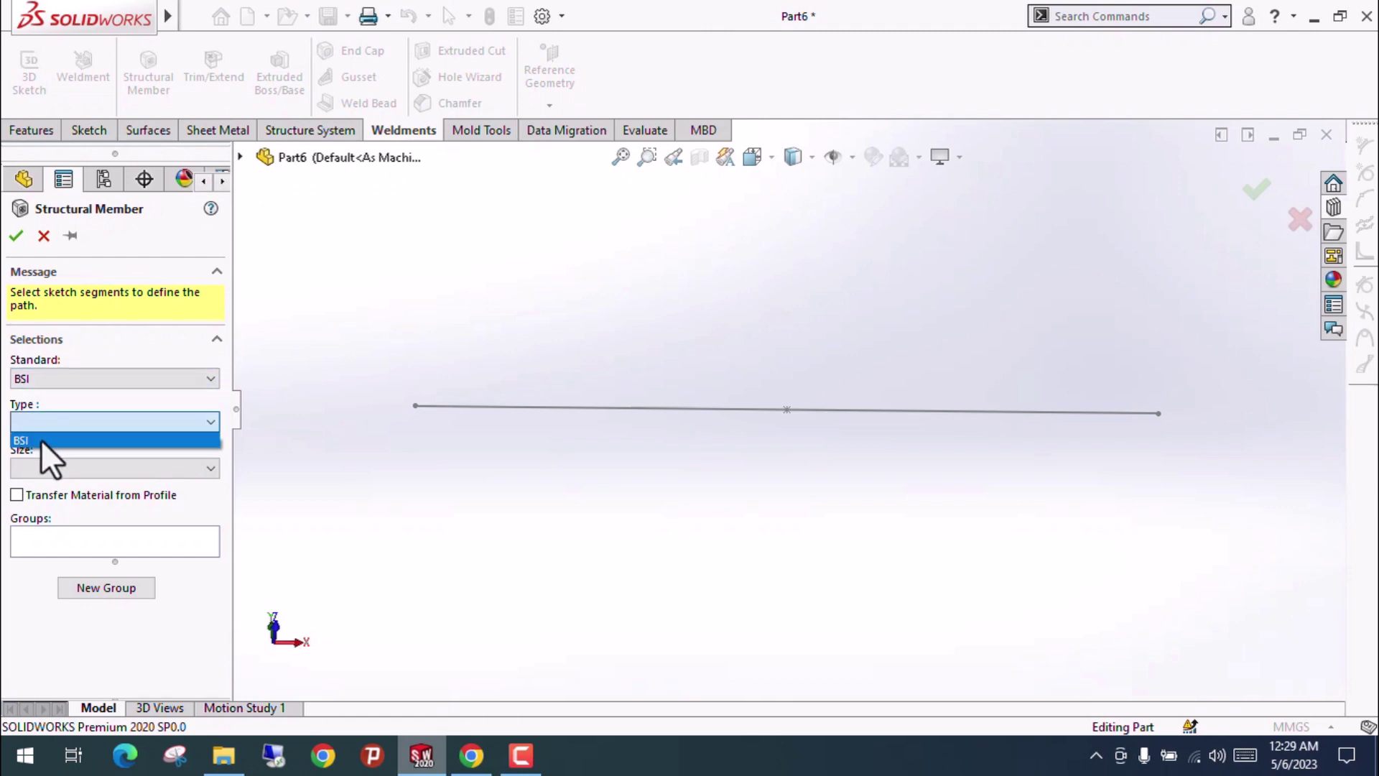
left_click(41, 239)
left_click(43, 236)
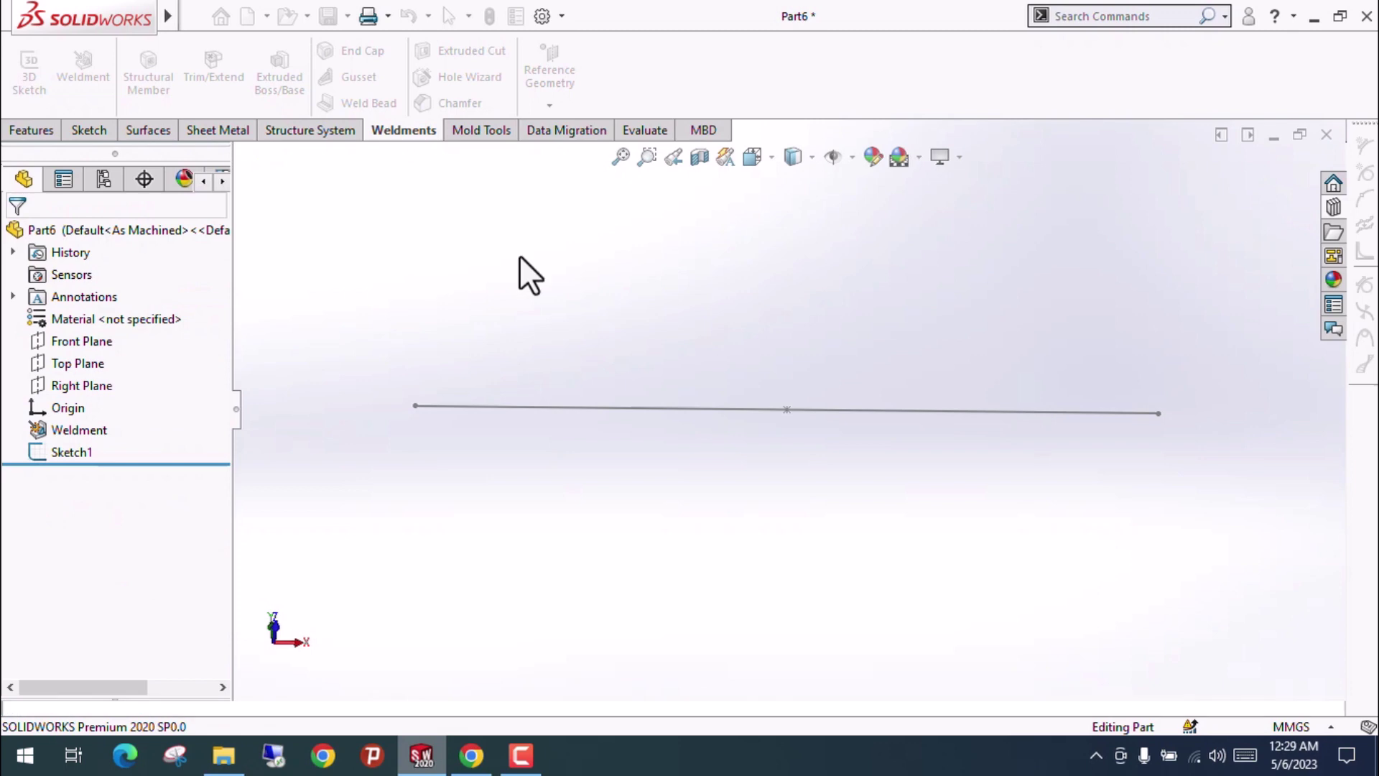
Switch to File Explorer and move the nested BSI folder up one level into weldment profiles, merging it with the outer BSI folder.
left_click(223, 755)
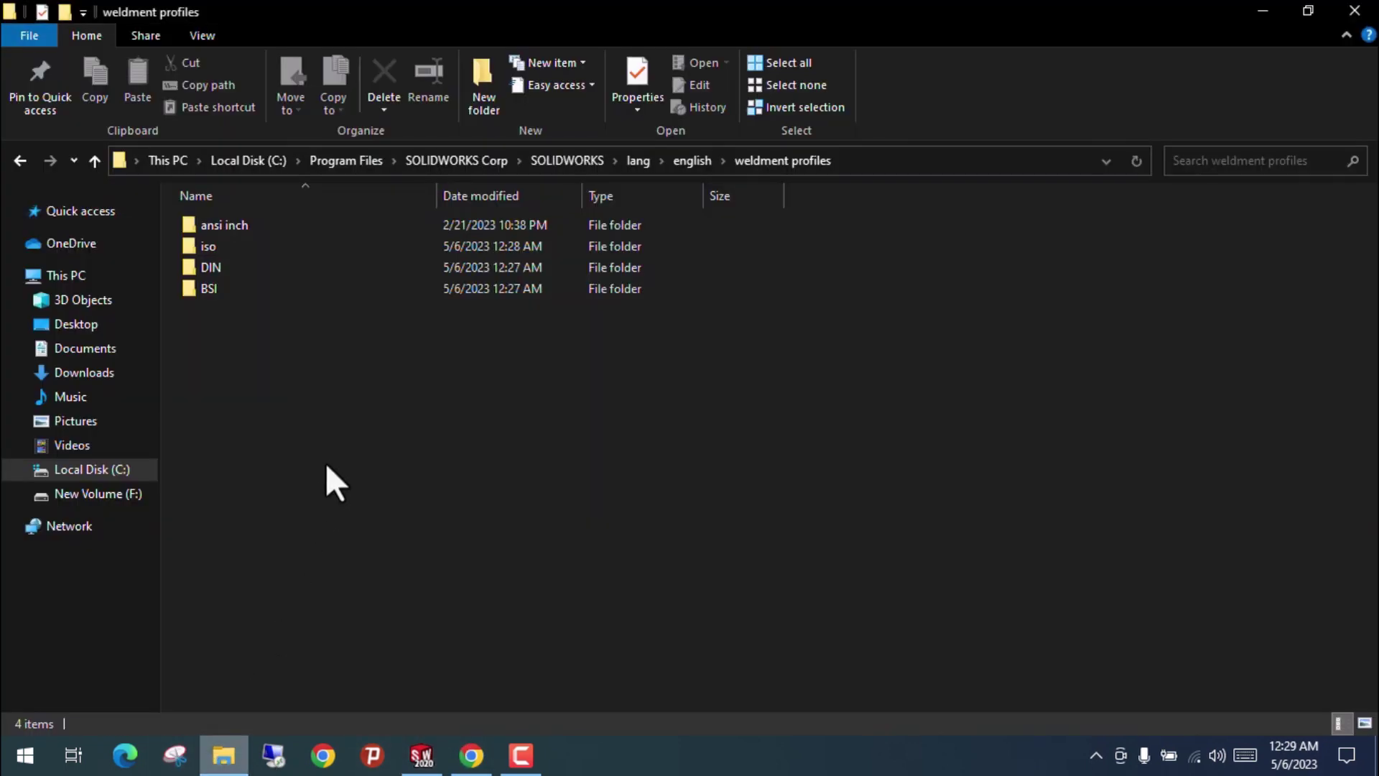
double_click(231, 286)
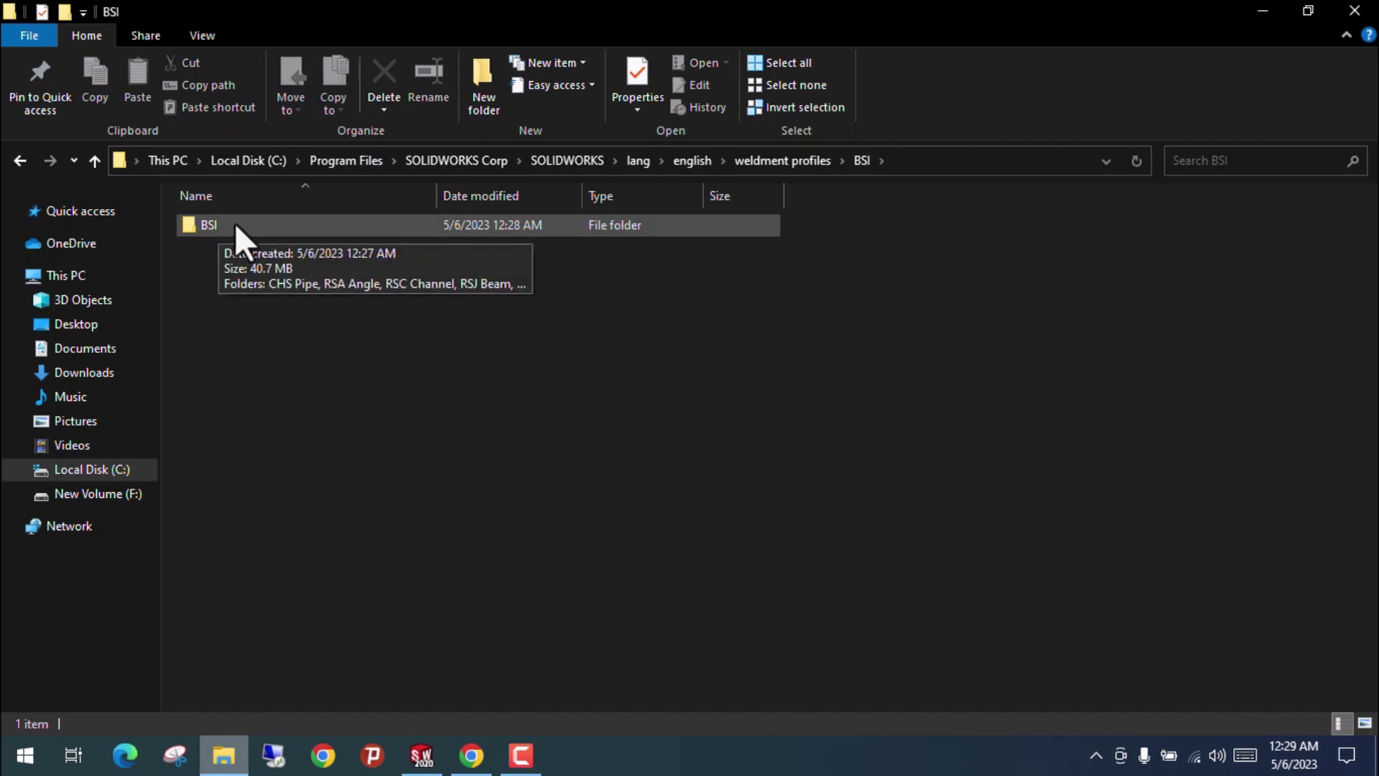
double_click(251, 228)
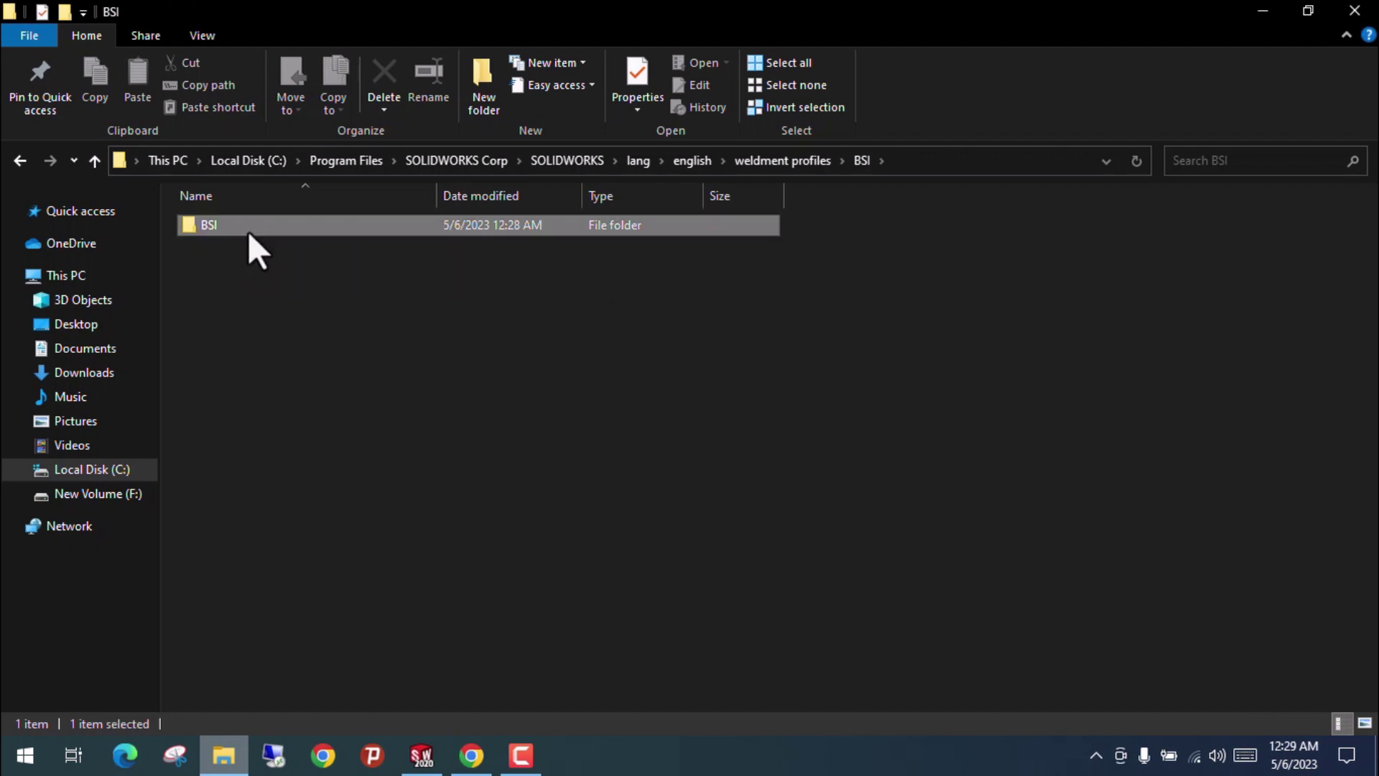
key("alt+Left")
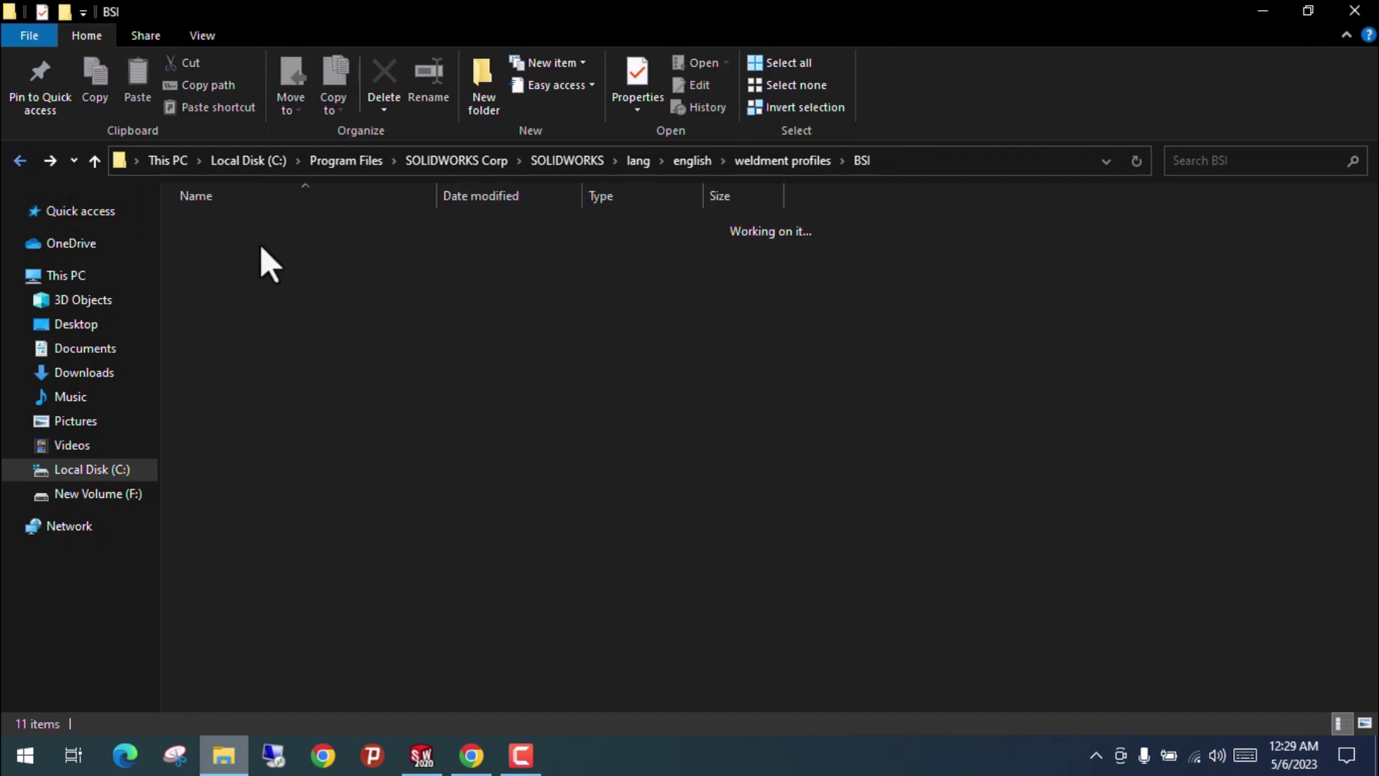
left_click(230, 226)
right_click(230, 225)
left_click(278, 593)
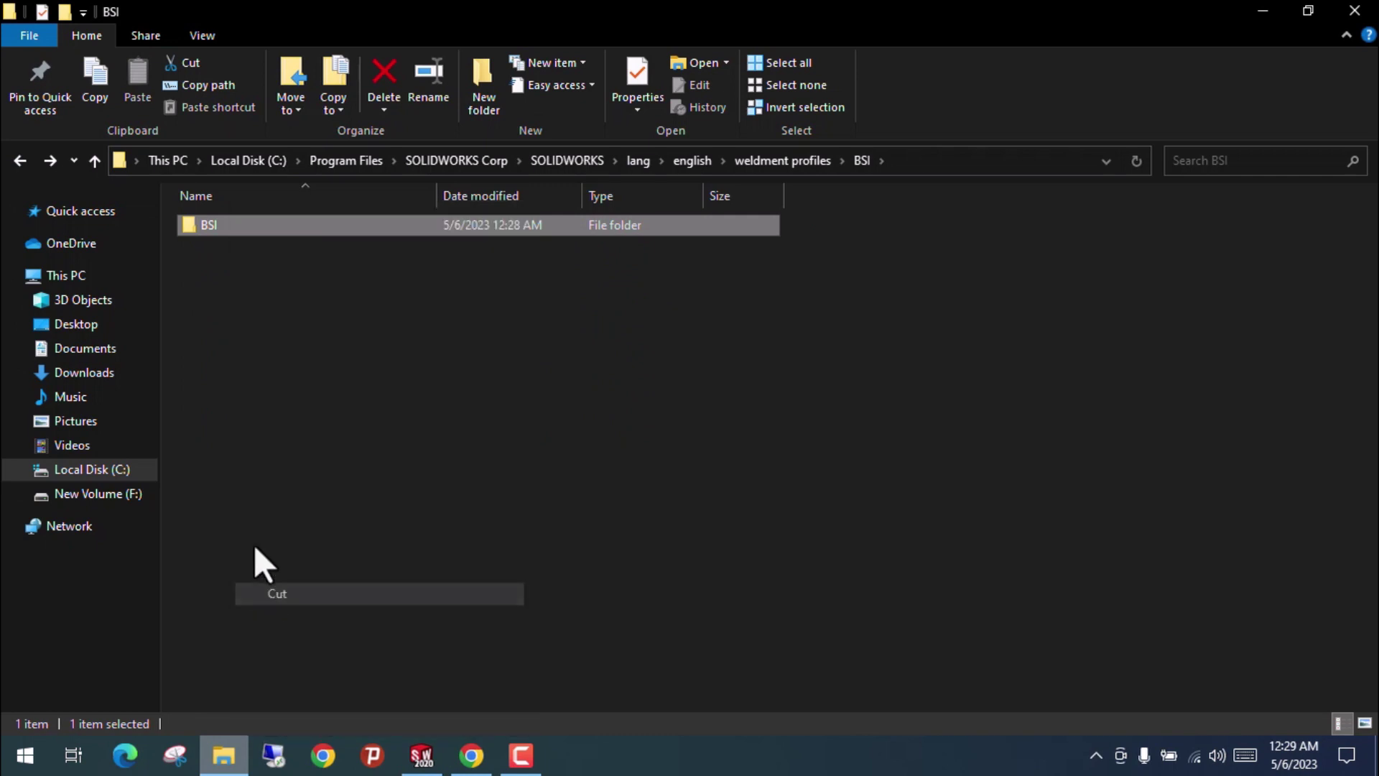
left_click(15, 162)
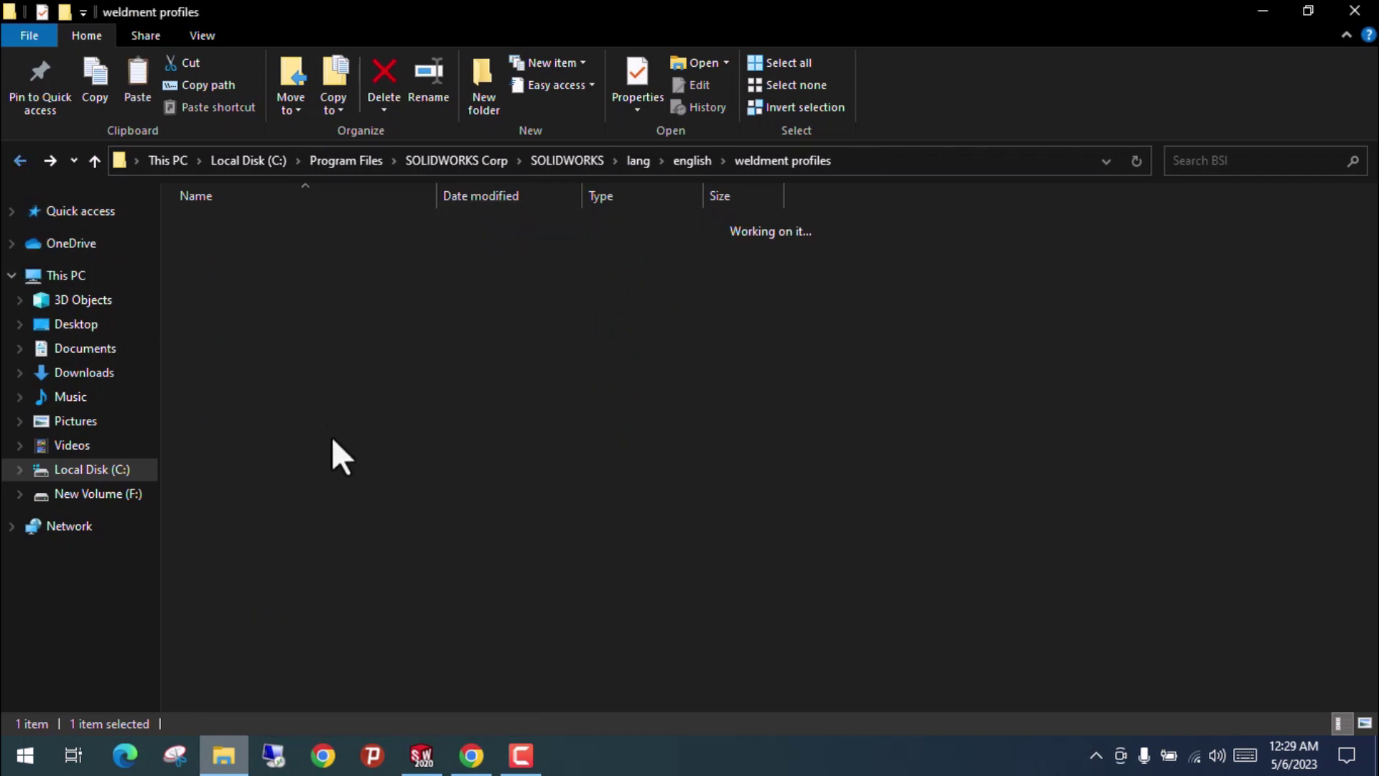
right_click(308, 390)
left_click(359, 219)
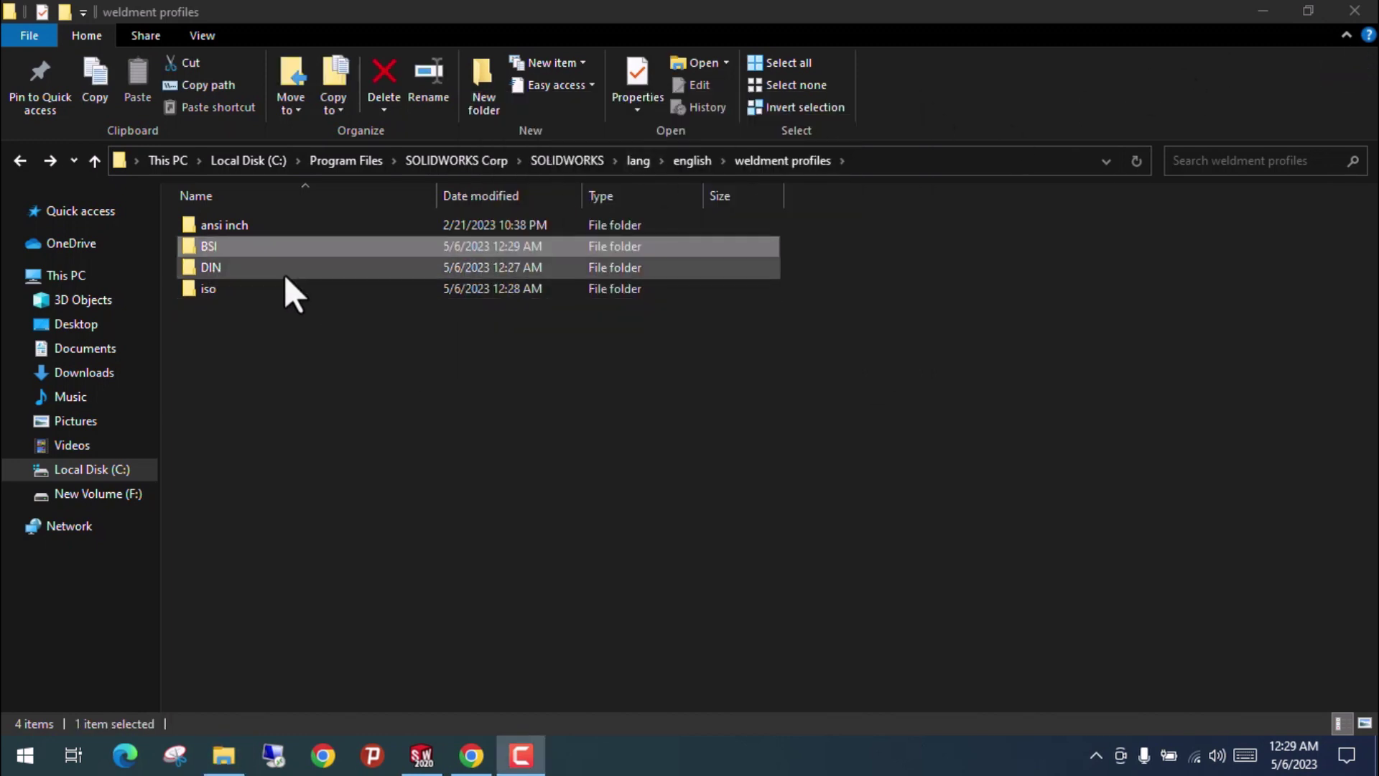
Move the nested DIN folder up one level into weldment profiles, merging it with the outer DIN folder.
left_click(210, 271)
right_click(210, 272)
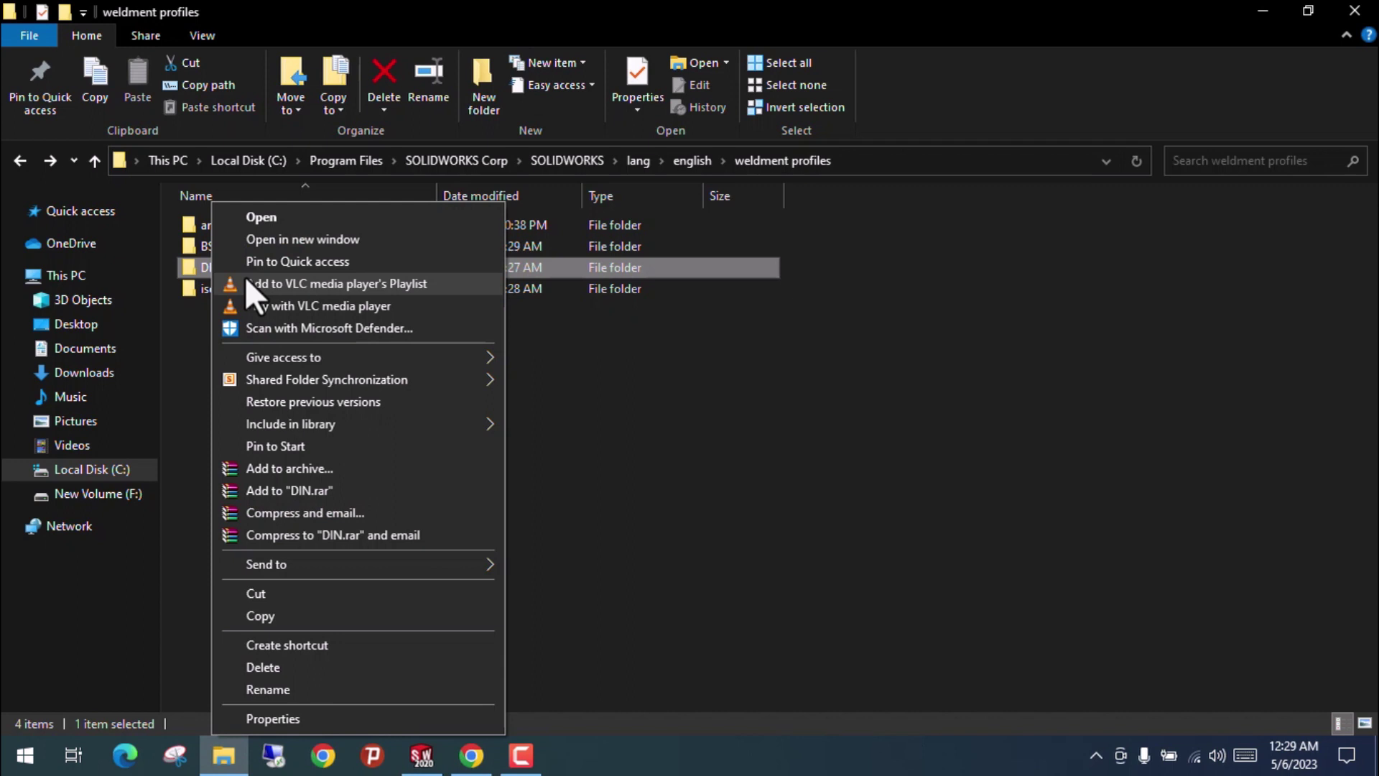
left_click(257, 212)
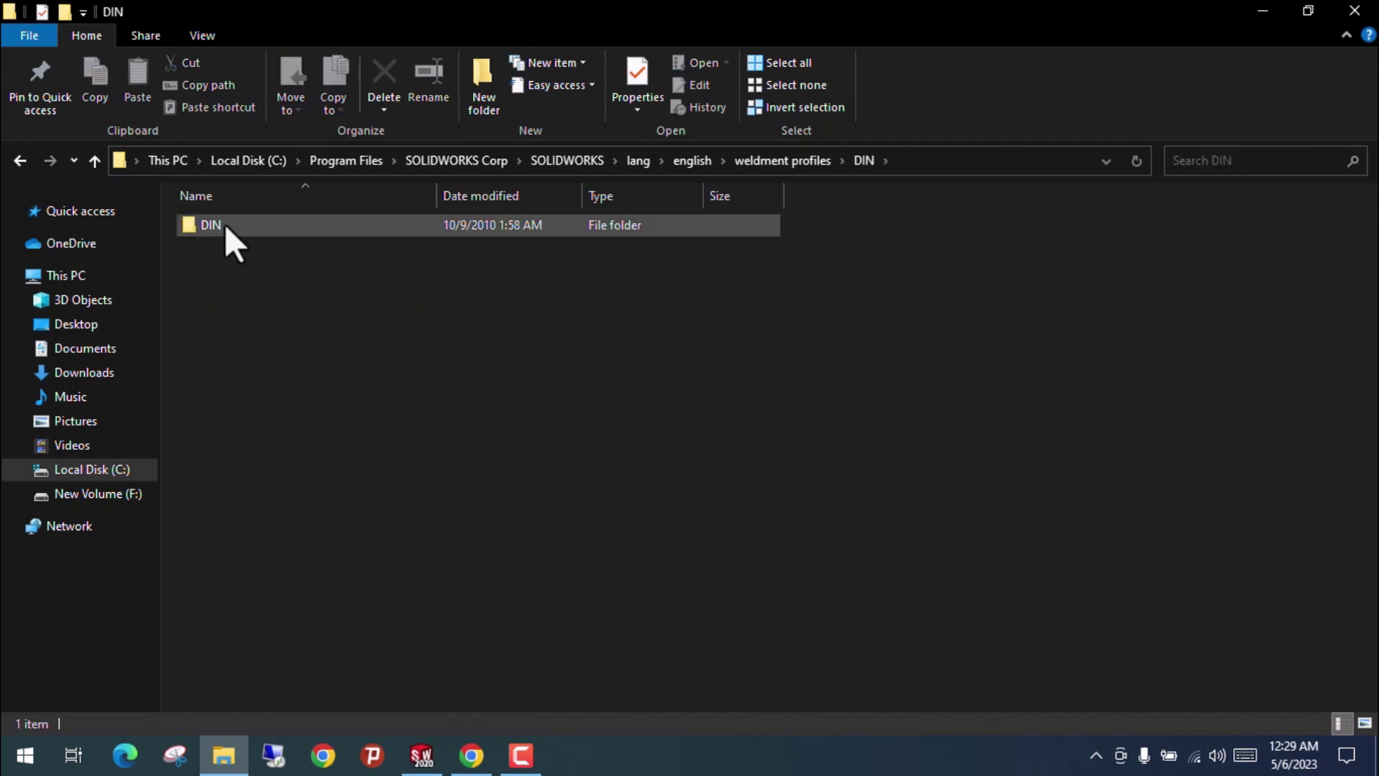
right_click(198, 225)
left_click(213, 224)
right_click(208, 224)
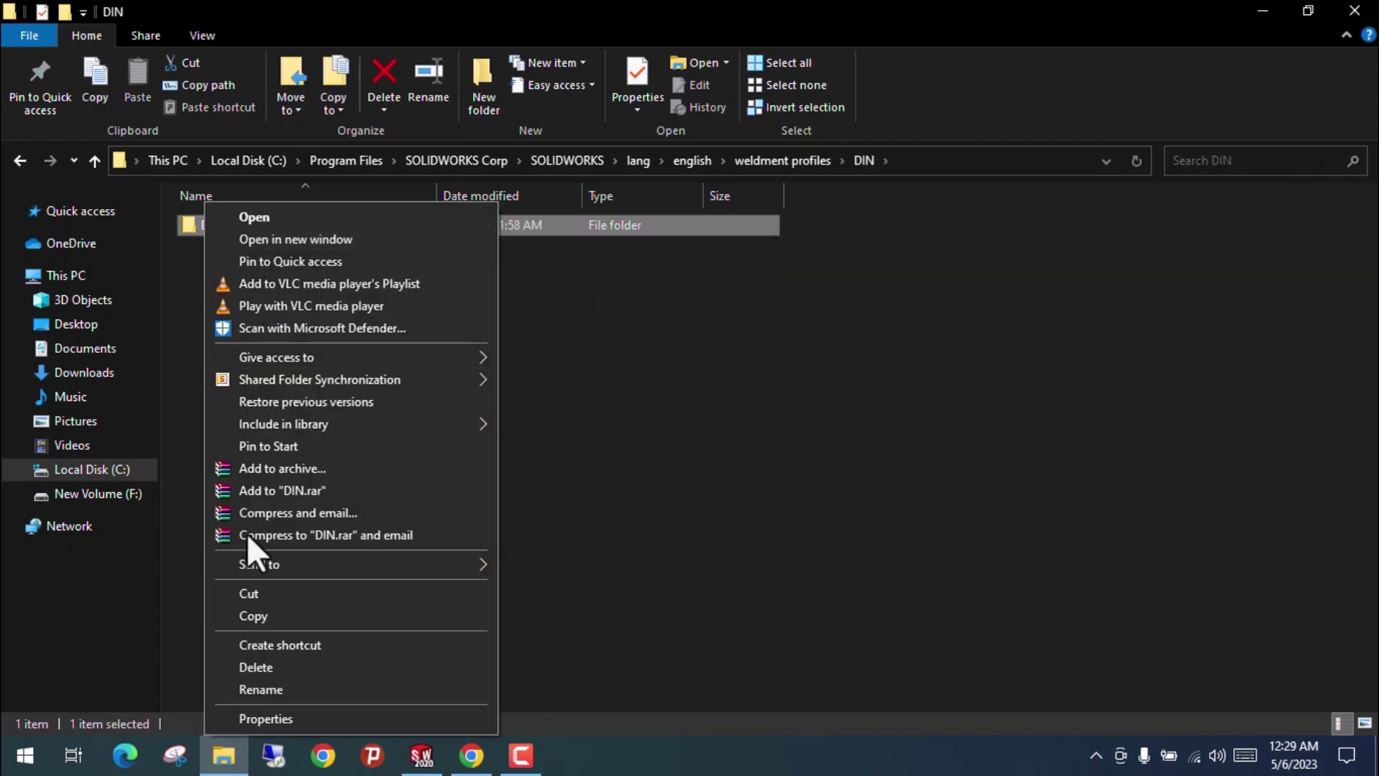
left_click(259, 596)
left_click(20, 161)
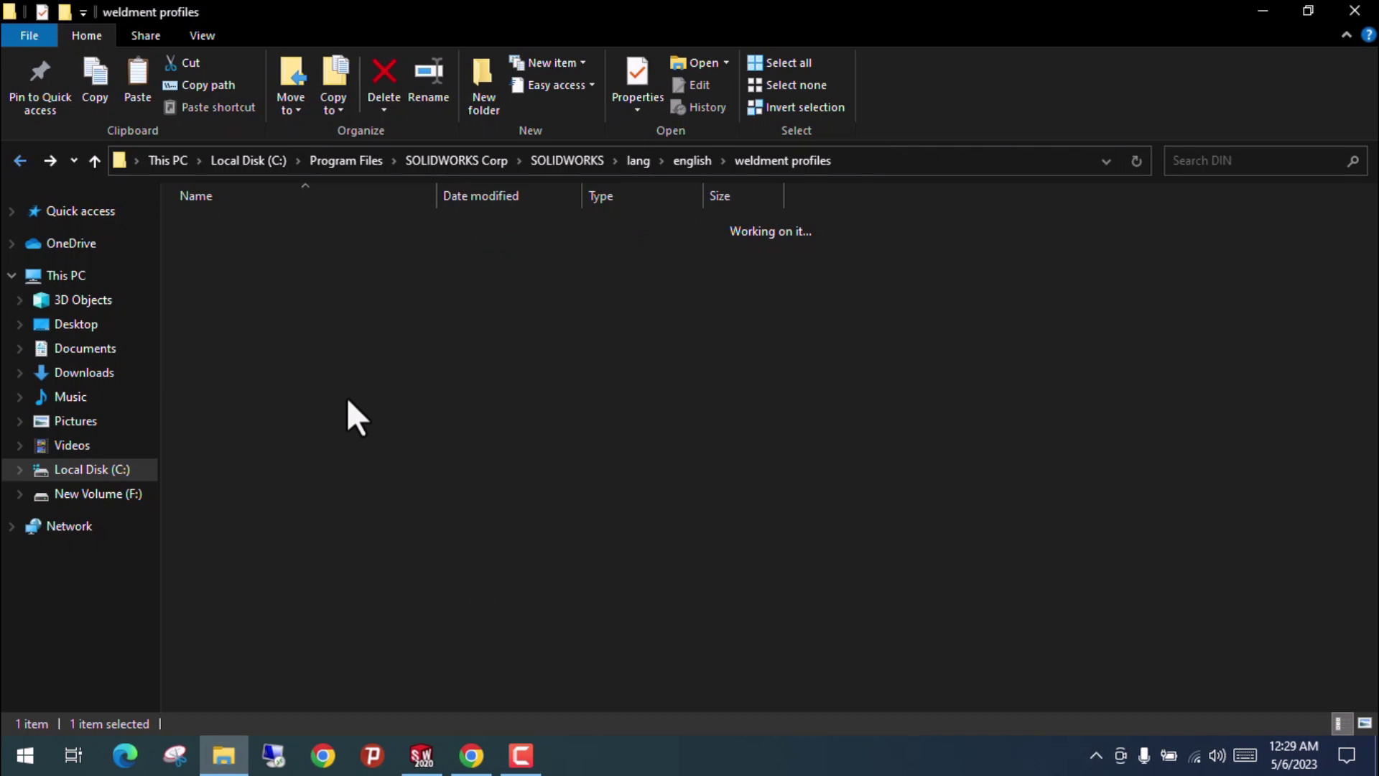
right_click(310, 411)
left_click(360, 238)
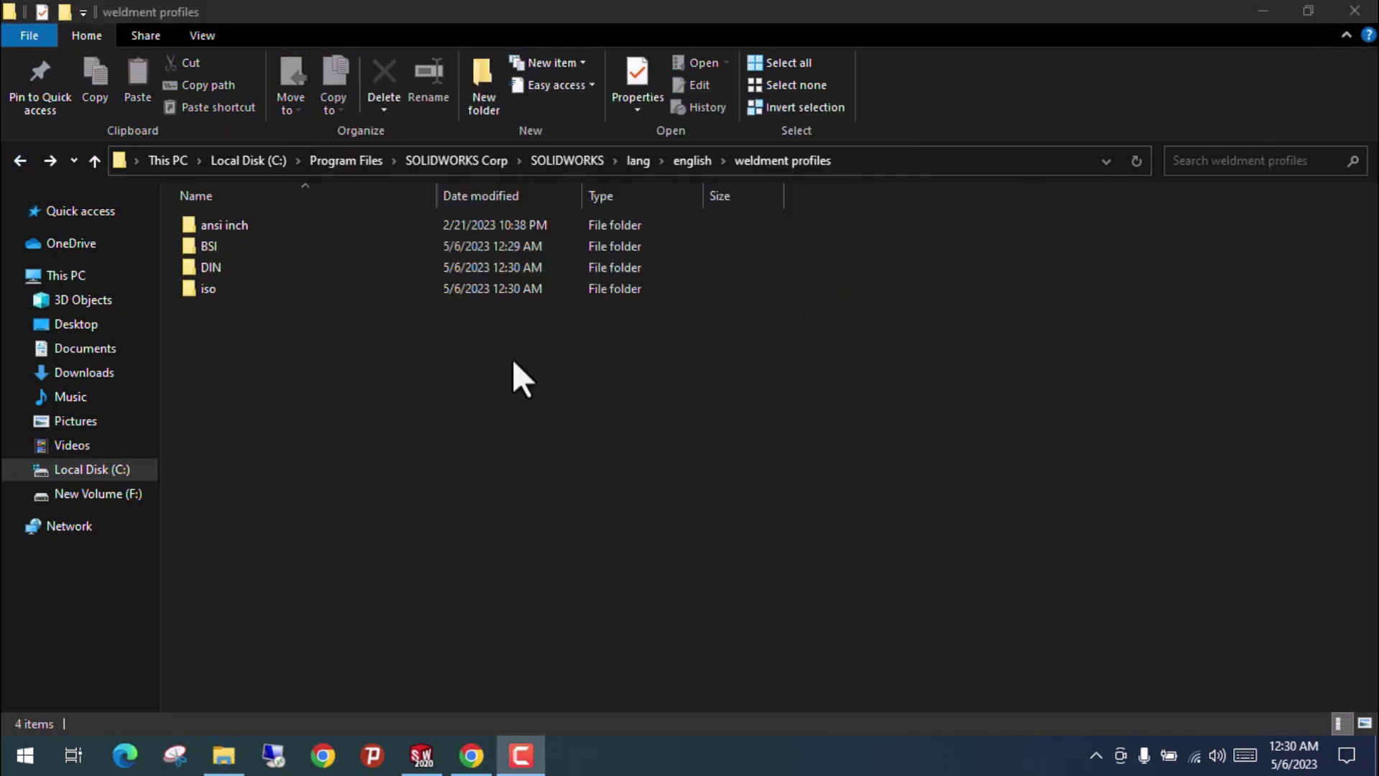
Check that the iso, DIN and BSI folders in weldment profiles directly contain their profile type folders.
double_click(252, 291)
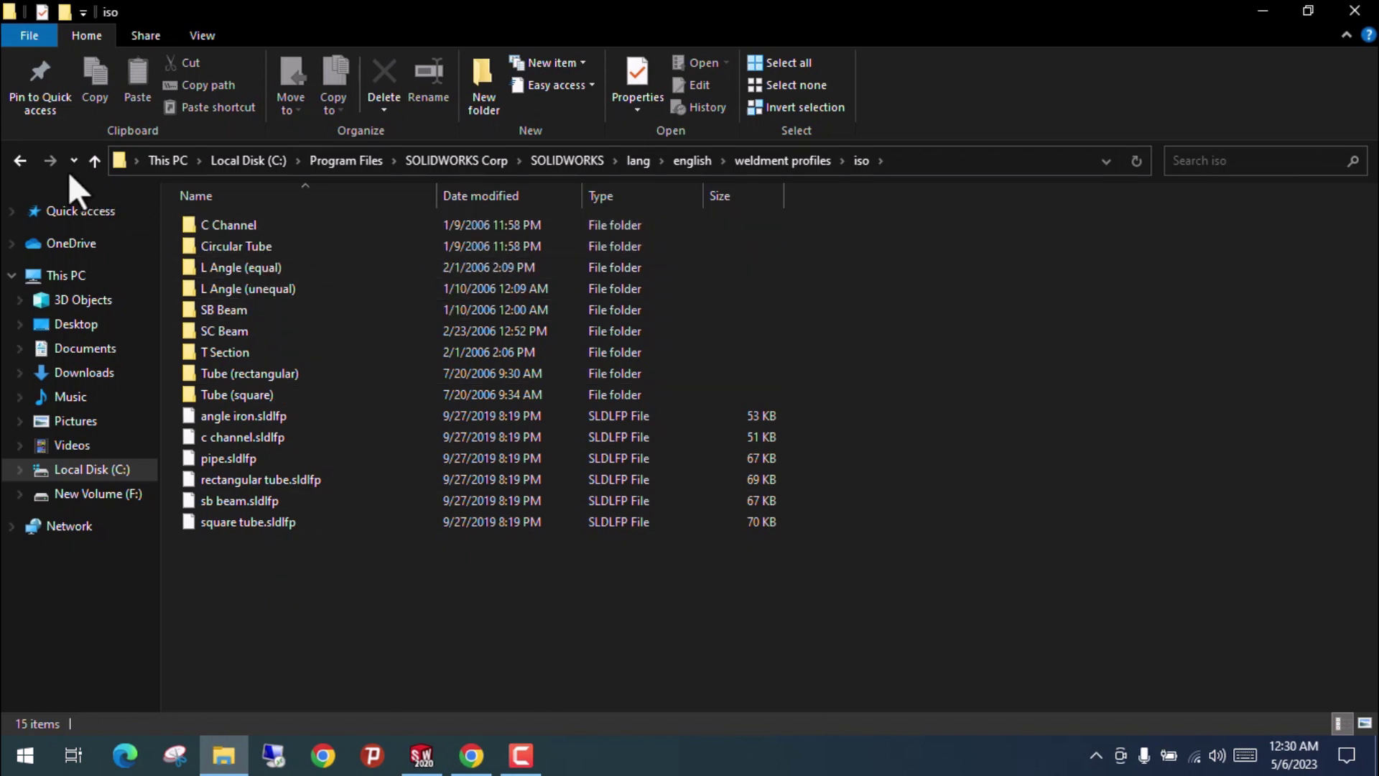
left_click(20, 161)
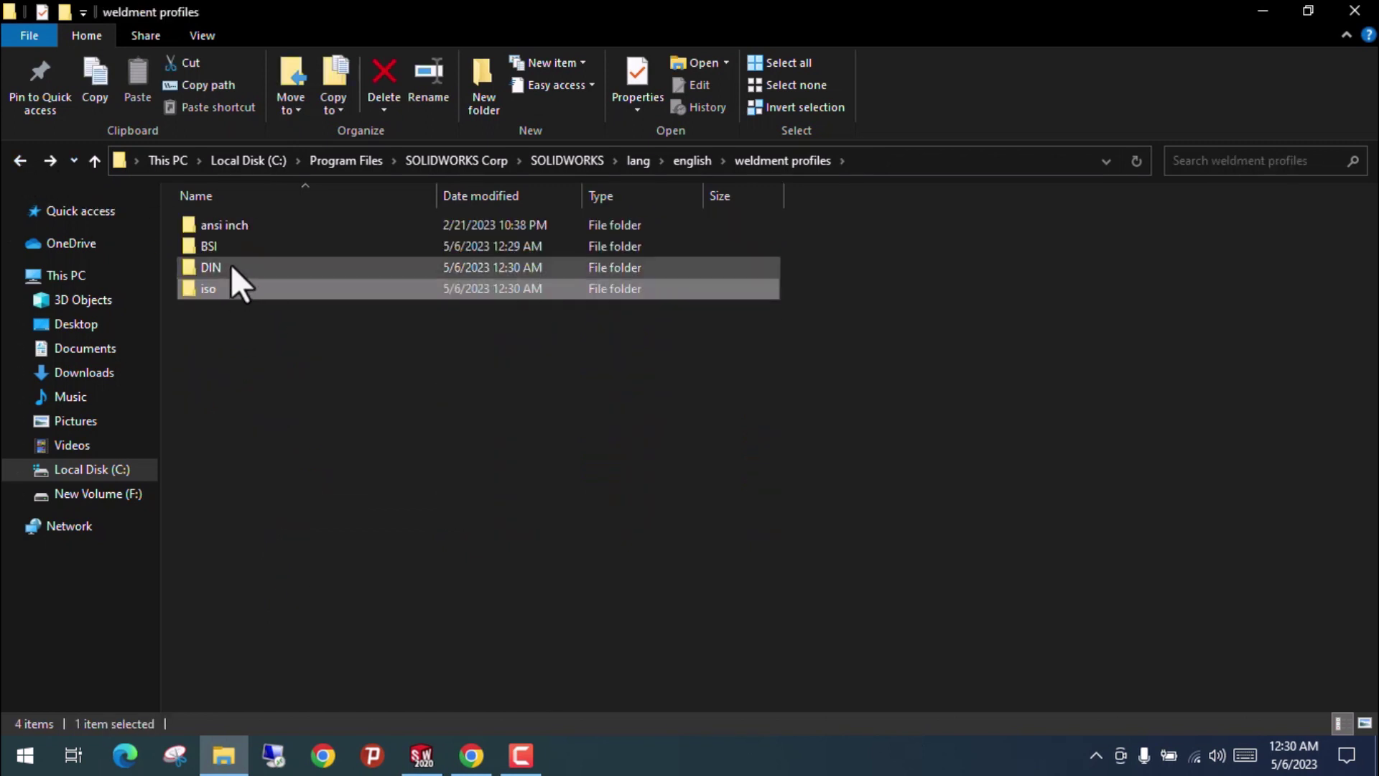
left_click(231, 265)
double_click(244, 263)
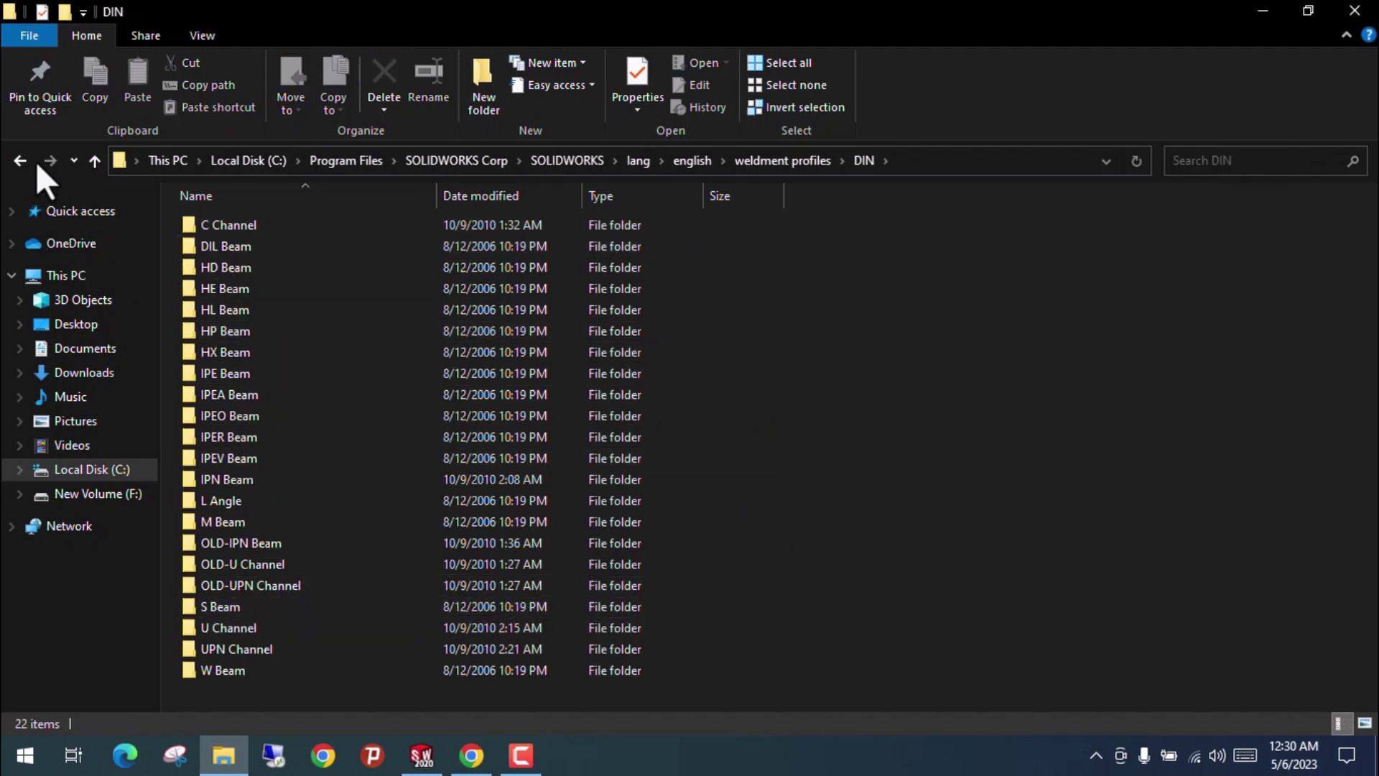
left_click(18, 160)
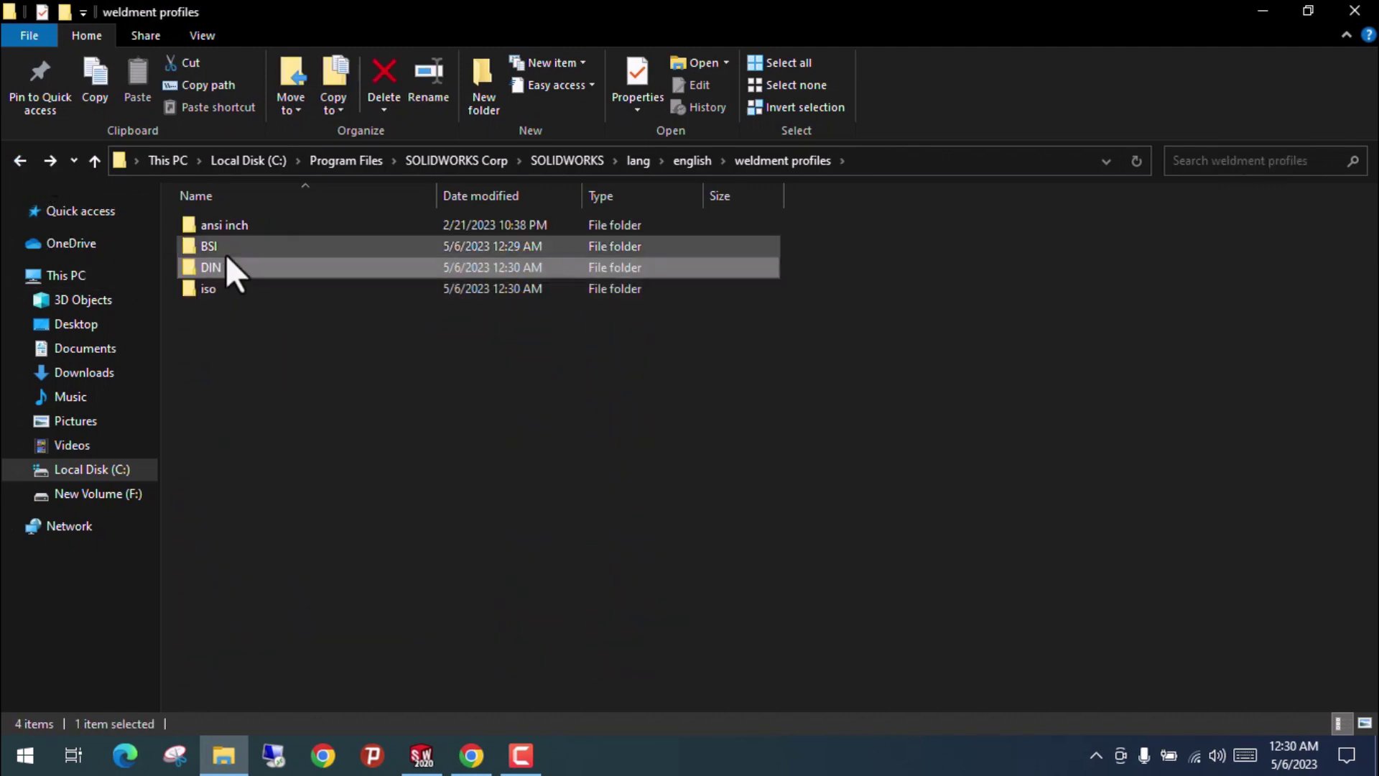
left_click(231, 245)
double_click(243, 247)
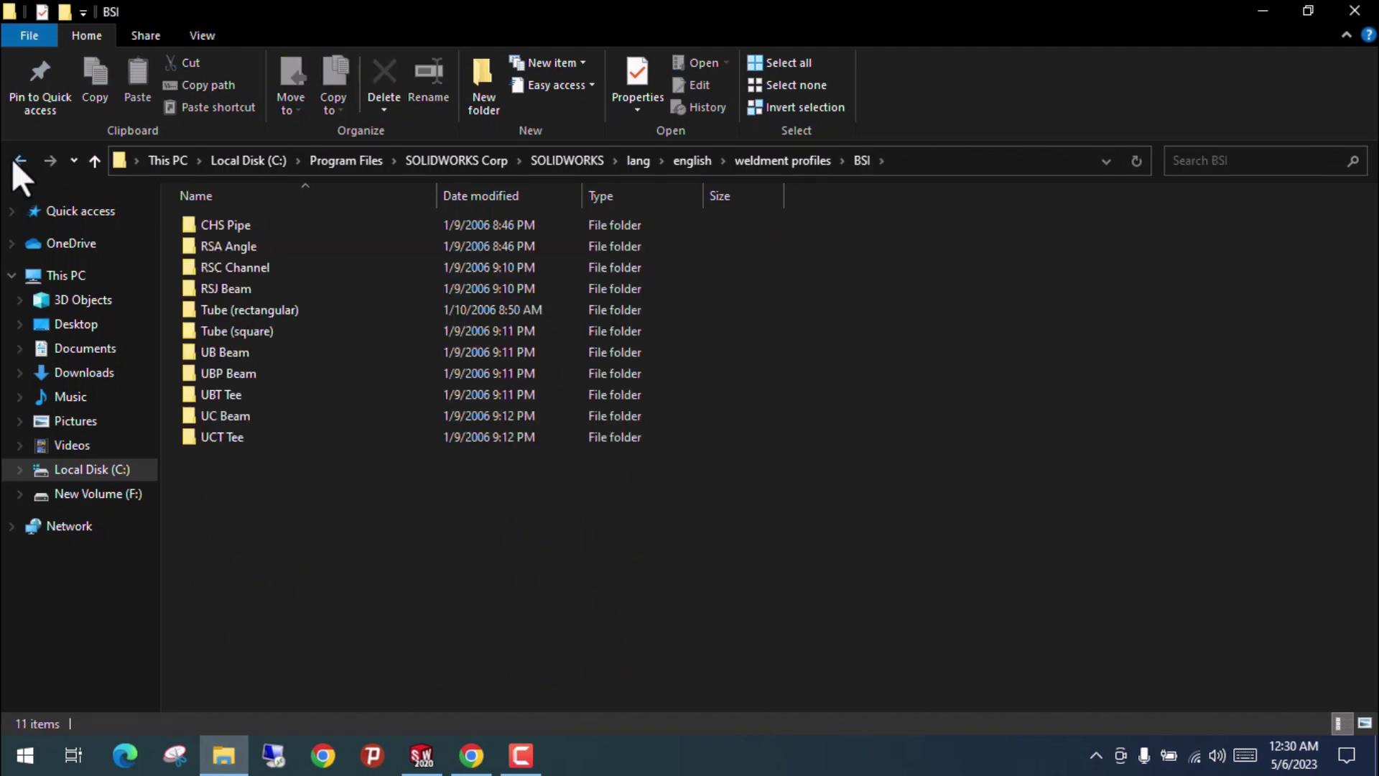
key("alt+Left")
Switch to SOLIDWORKS, start a structural member, set its standard to DIN and list the DIN profile types.
left_click(421, 756)
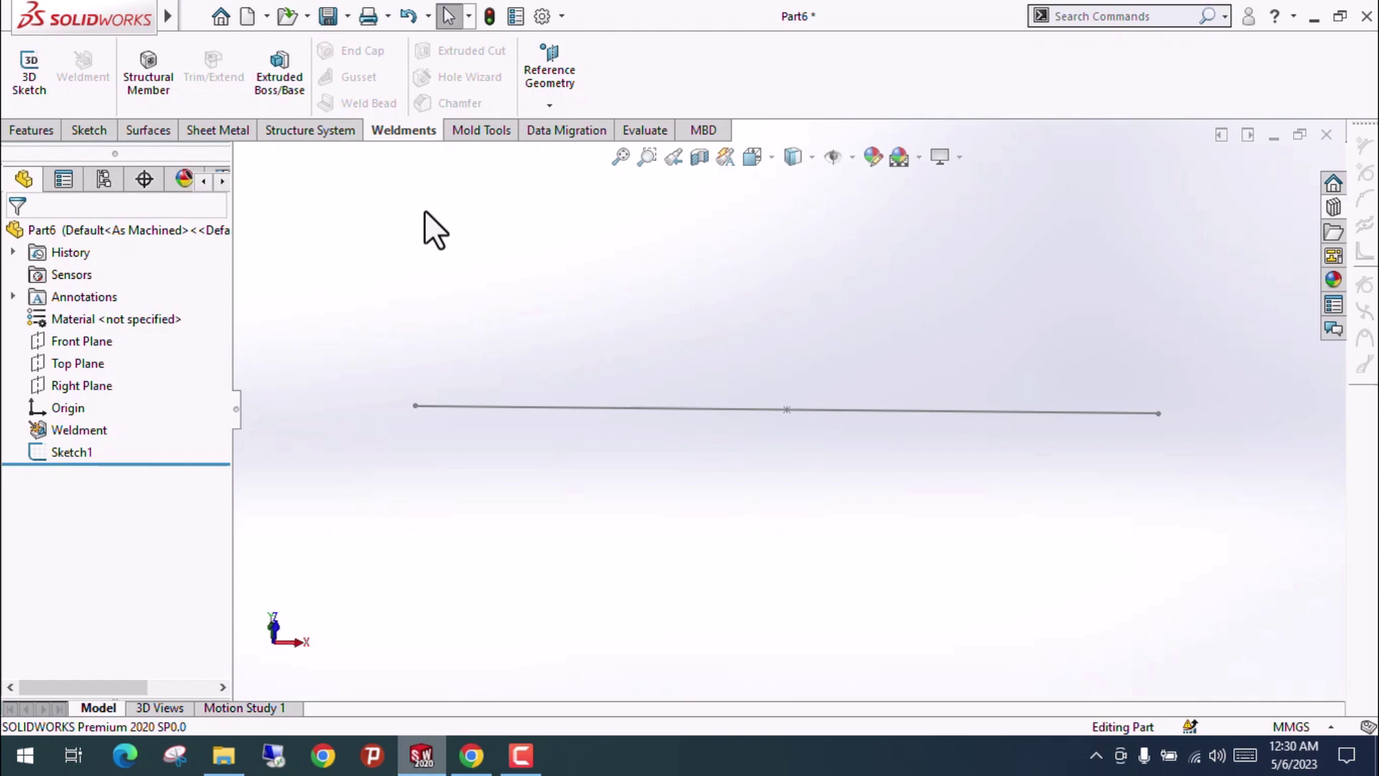
left_click(153, 89)
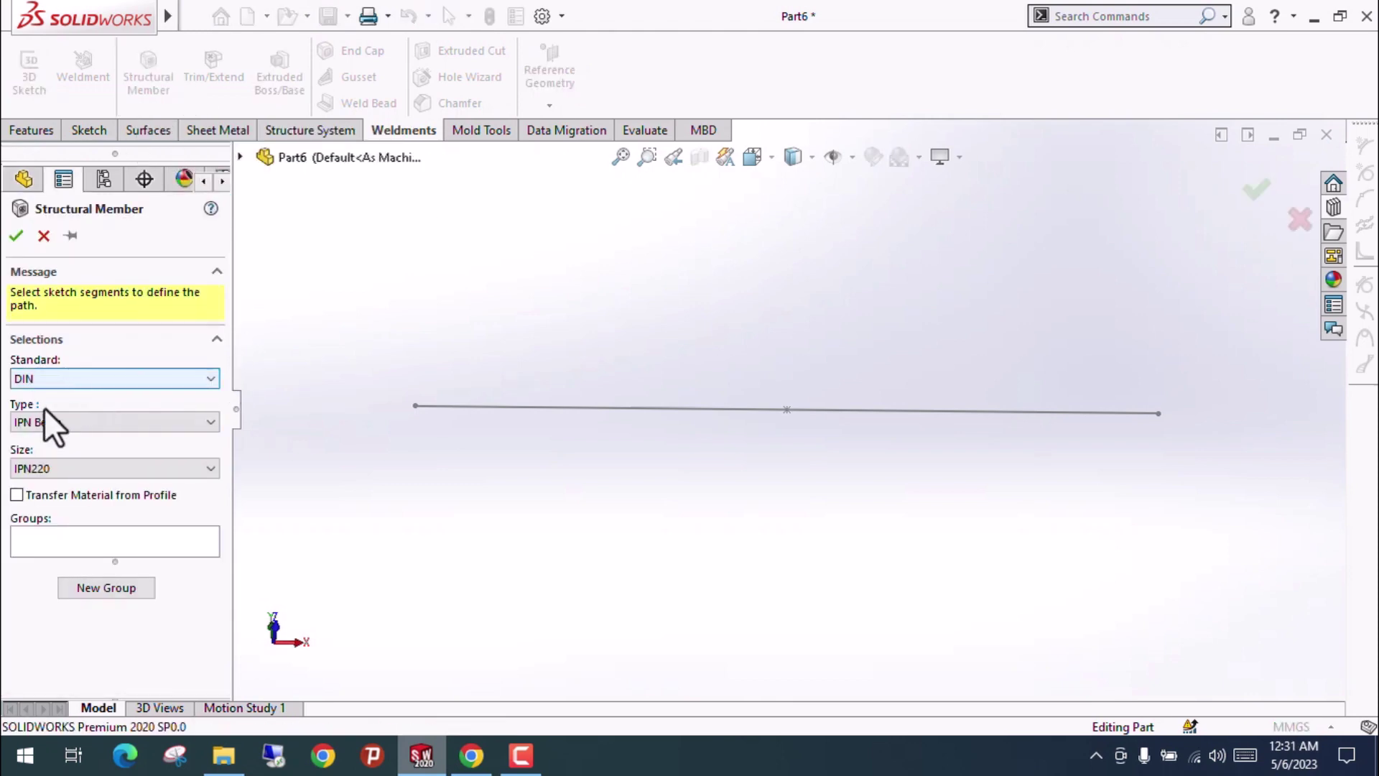
left_click(93, 380)
left_click(51, 409)
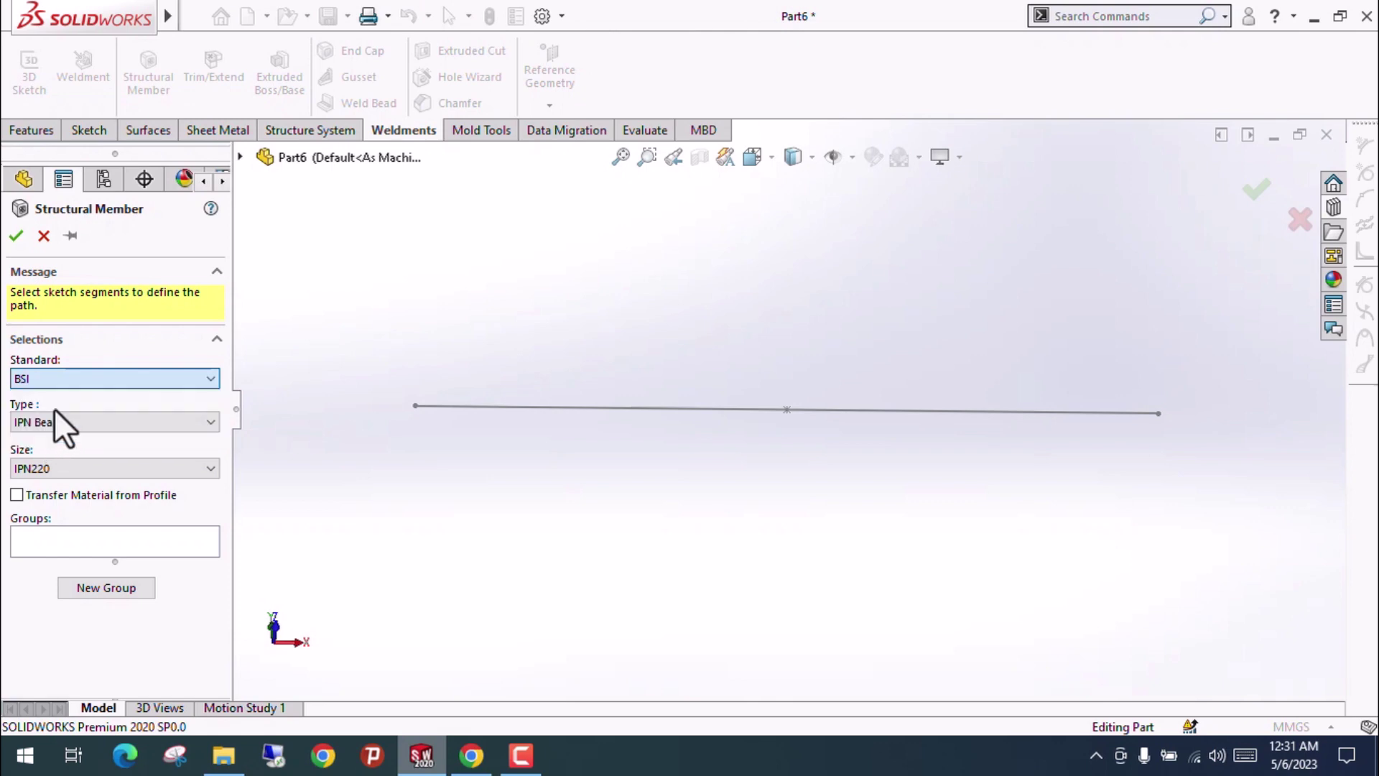
left_click(84, 378)
left_click(48, 423)
left_click(67, 420)
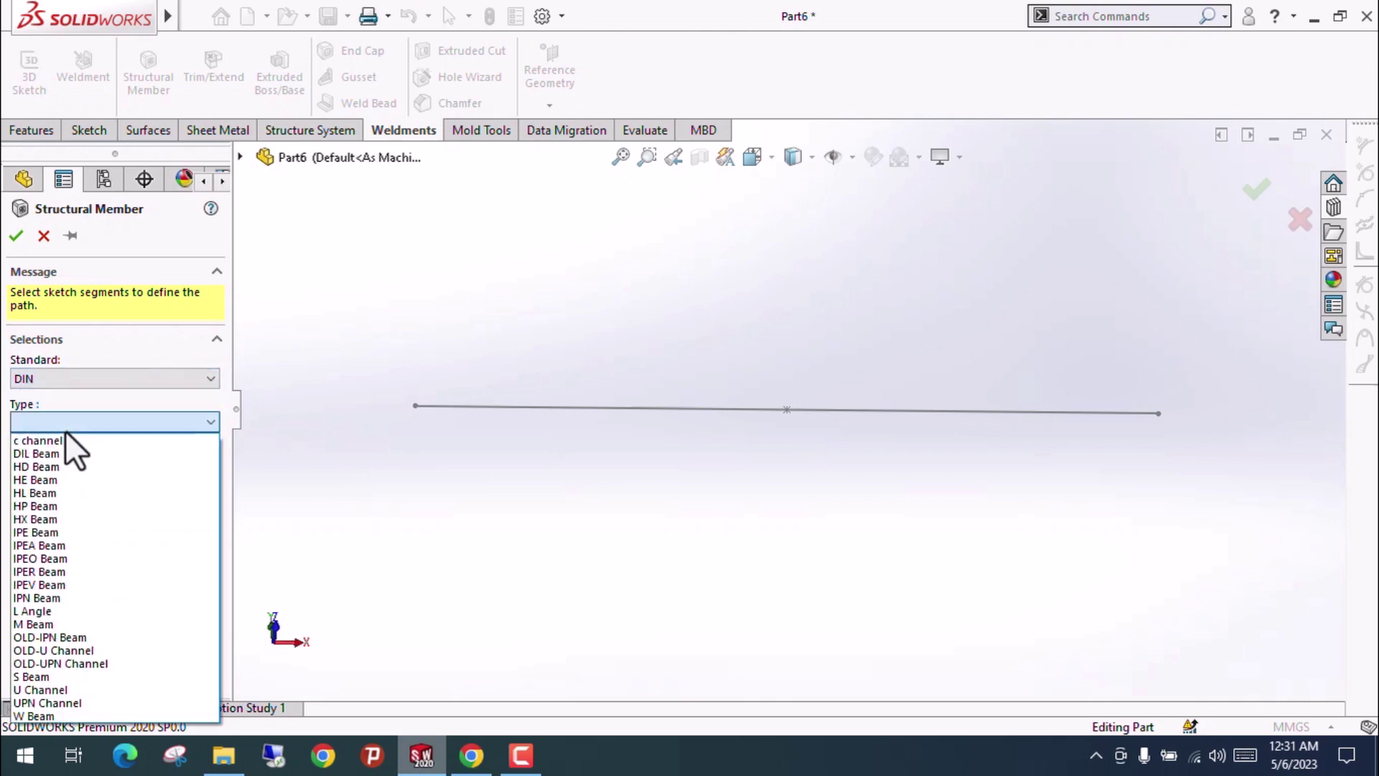
Review which standards are offered for the structural member while keeping DIN selected.
left_click(101, 379)
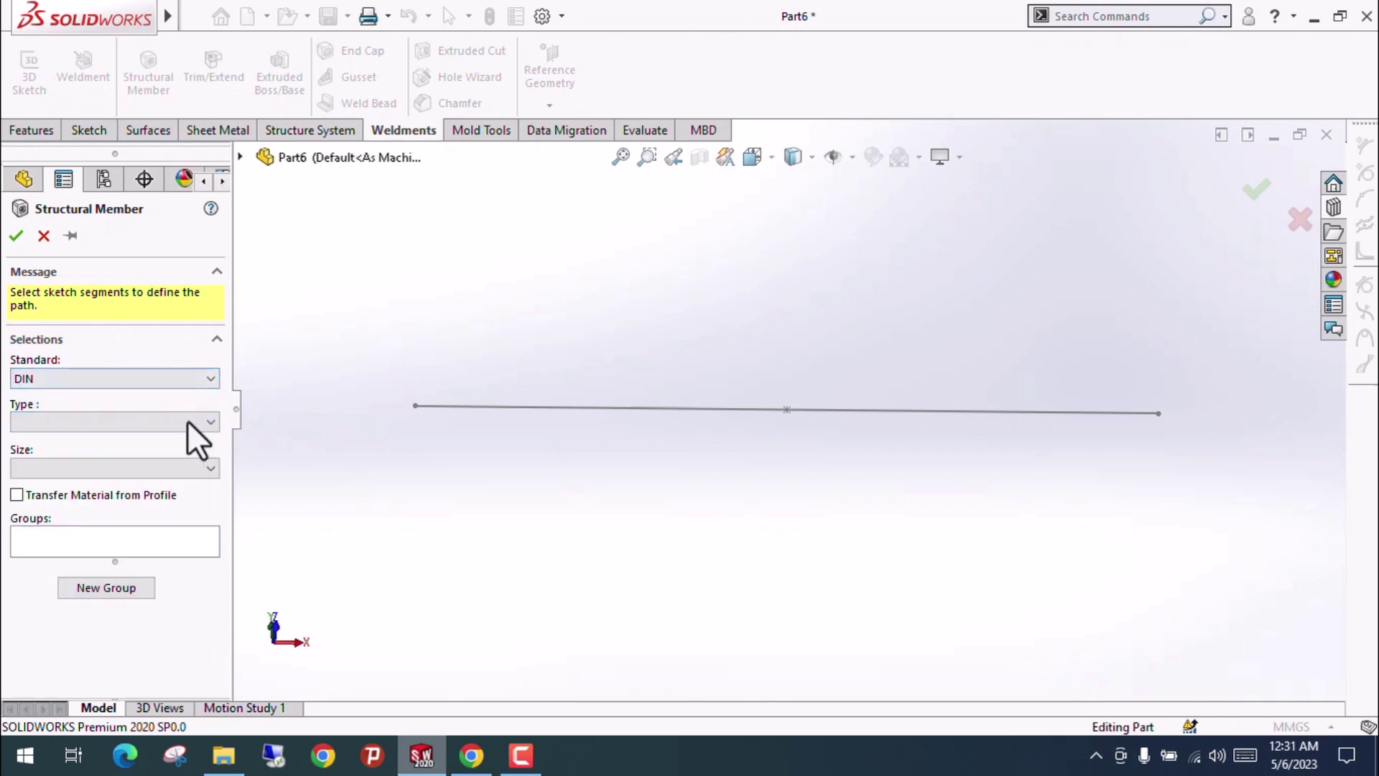
left_click(166, 378)
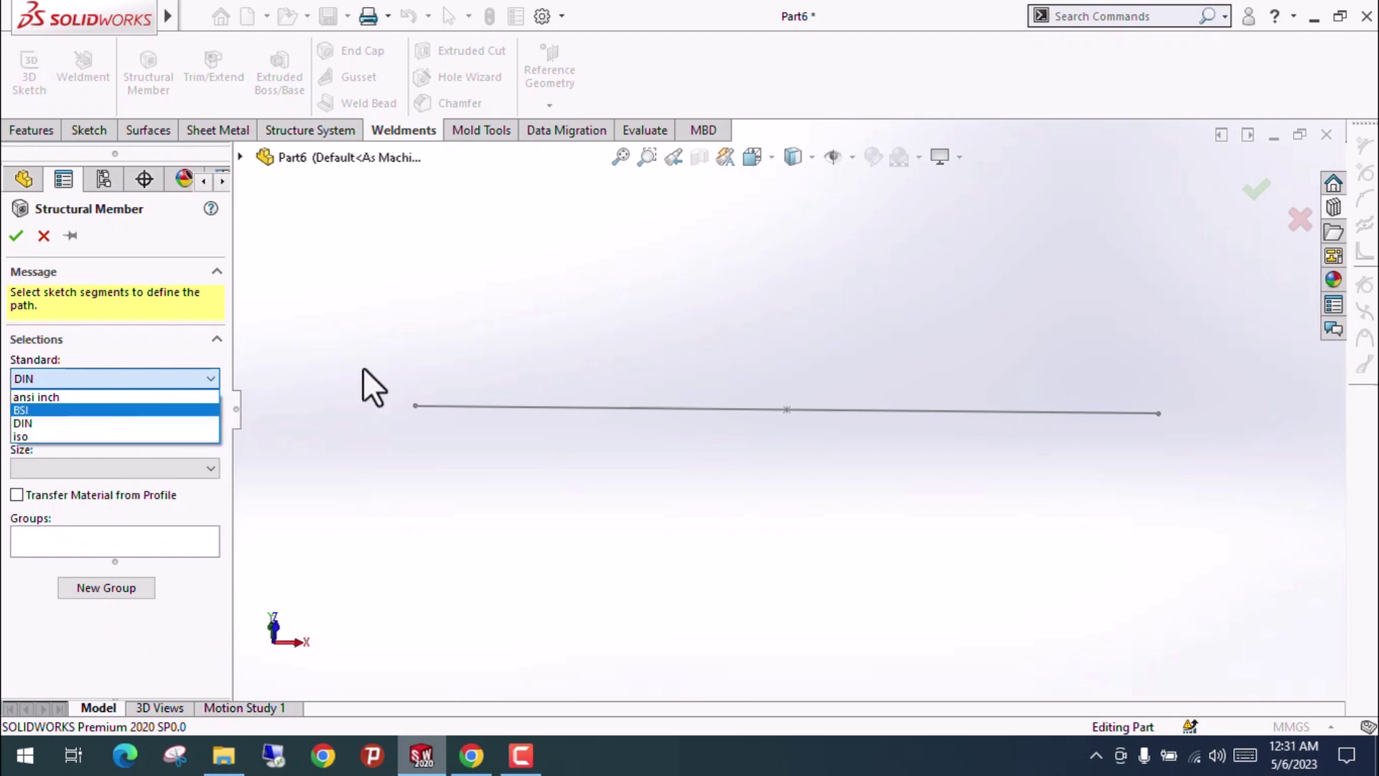
left_click(604, 320)
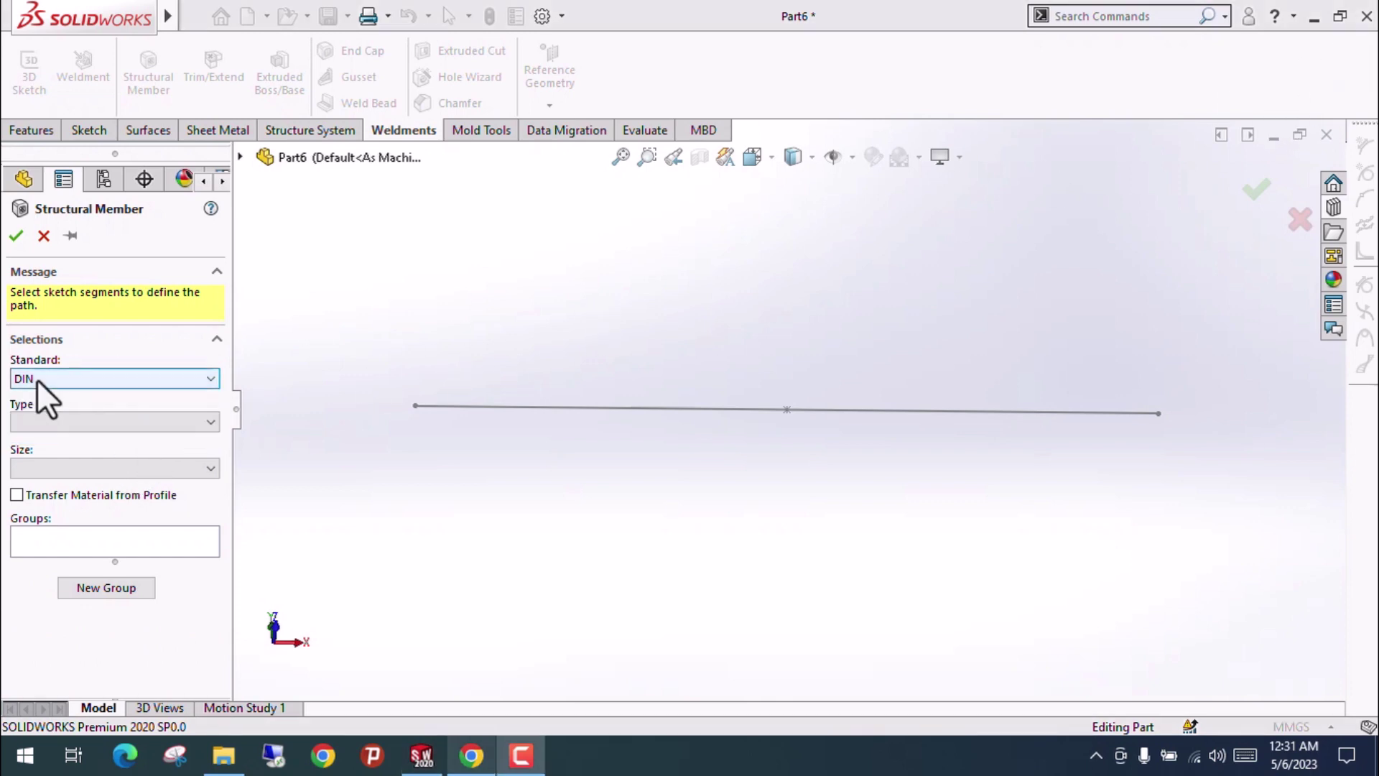
left_click(129, 379)
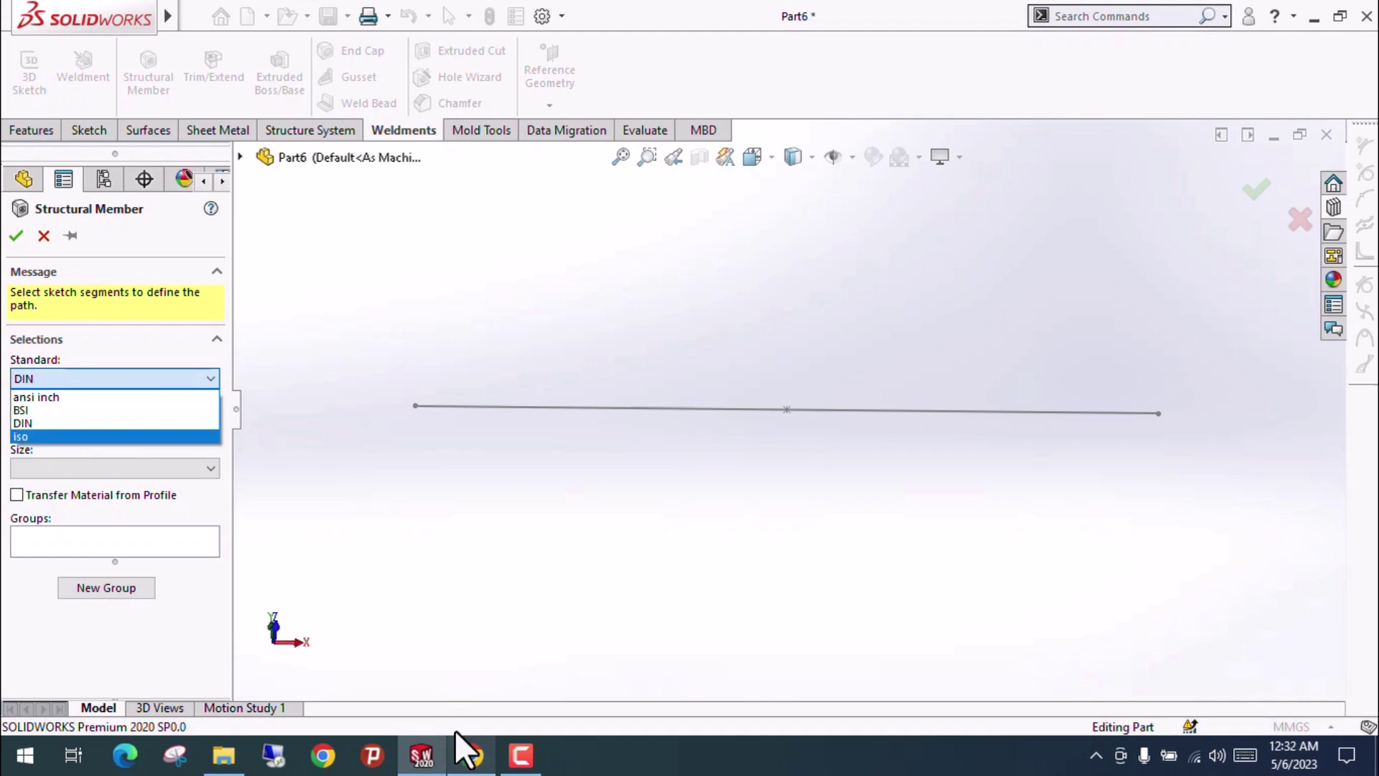
Switch to Chrome and look over the Google search results for the DIN and BSI standards.
left_click(470, 754)
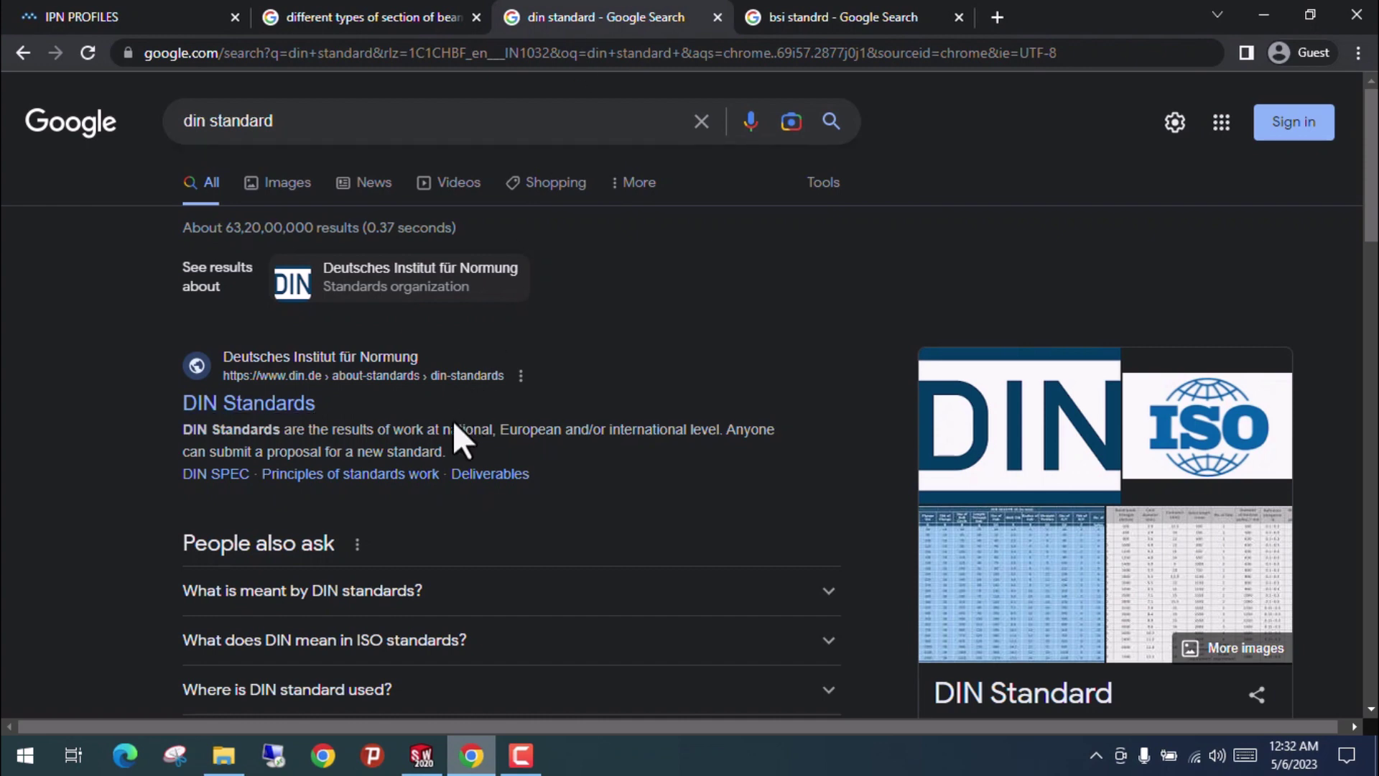
left_click(787, 19)
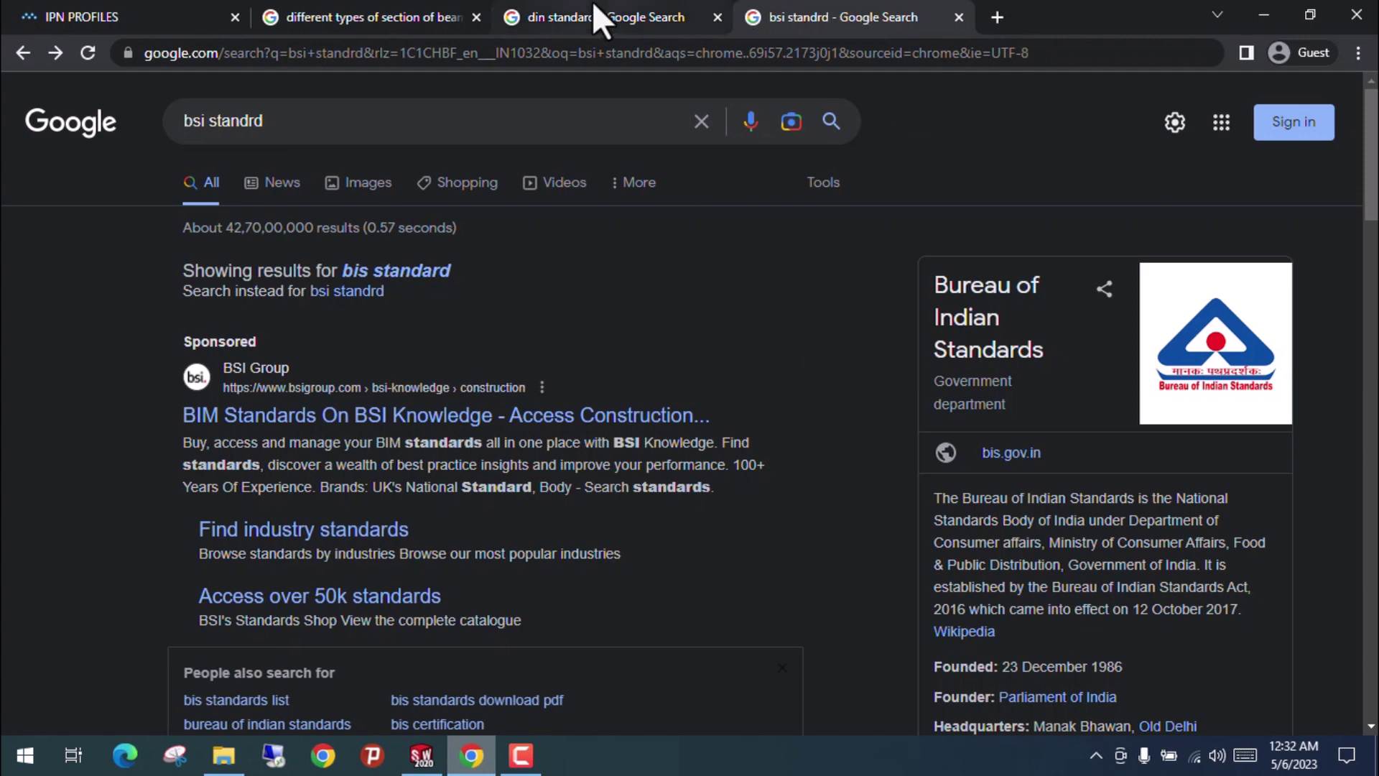
left_click(600, 19)
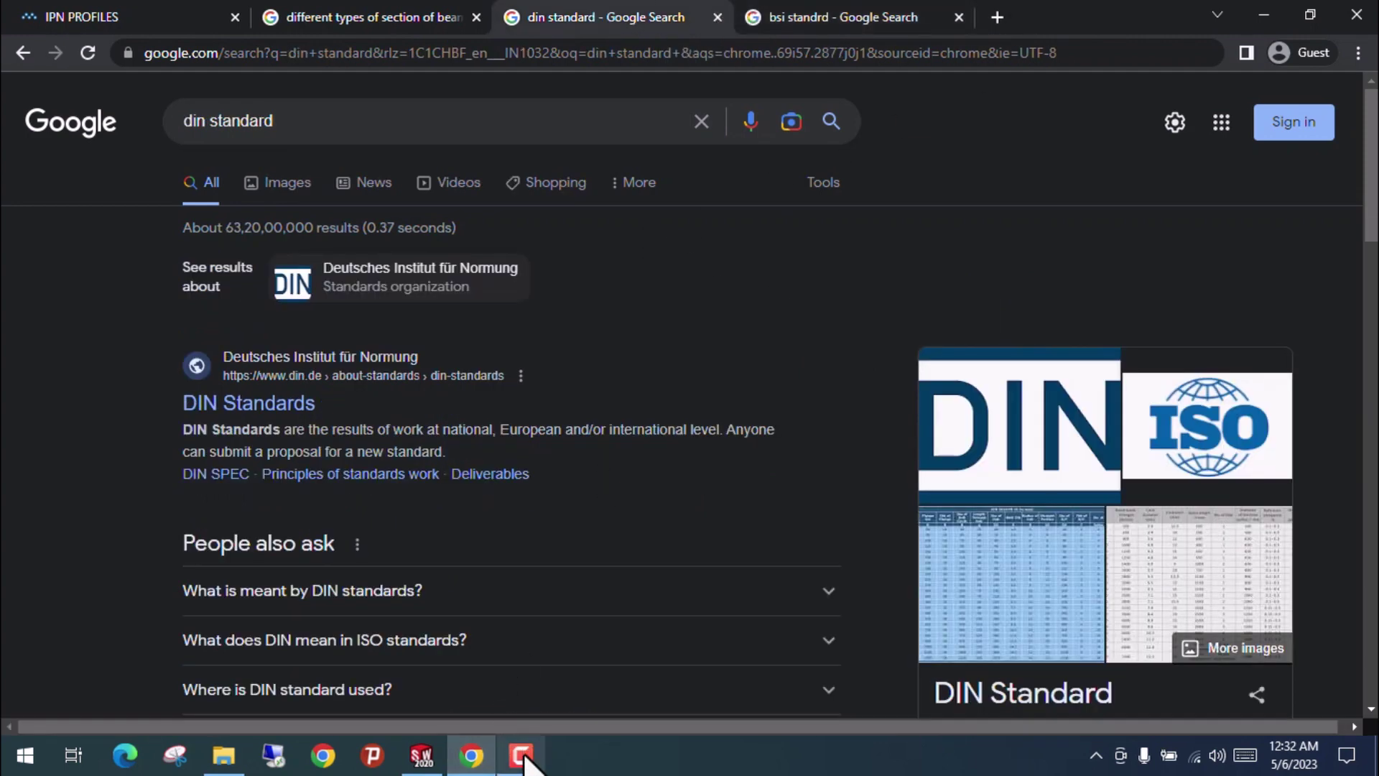
Switch to SOLIDWORKS and review the available standards and the beam types offered under DIN.
left_click(413, 761)
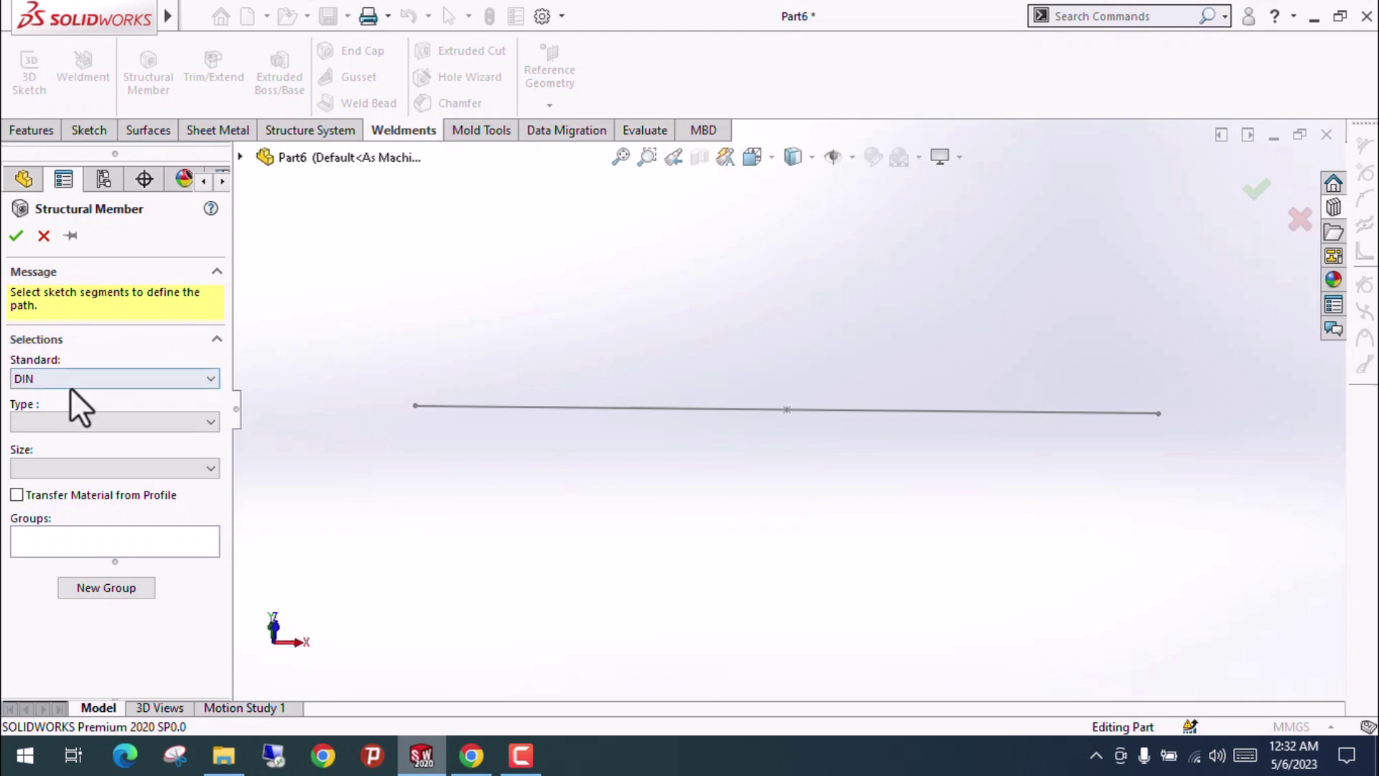
left_click(69, 381)
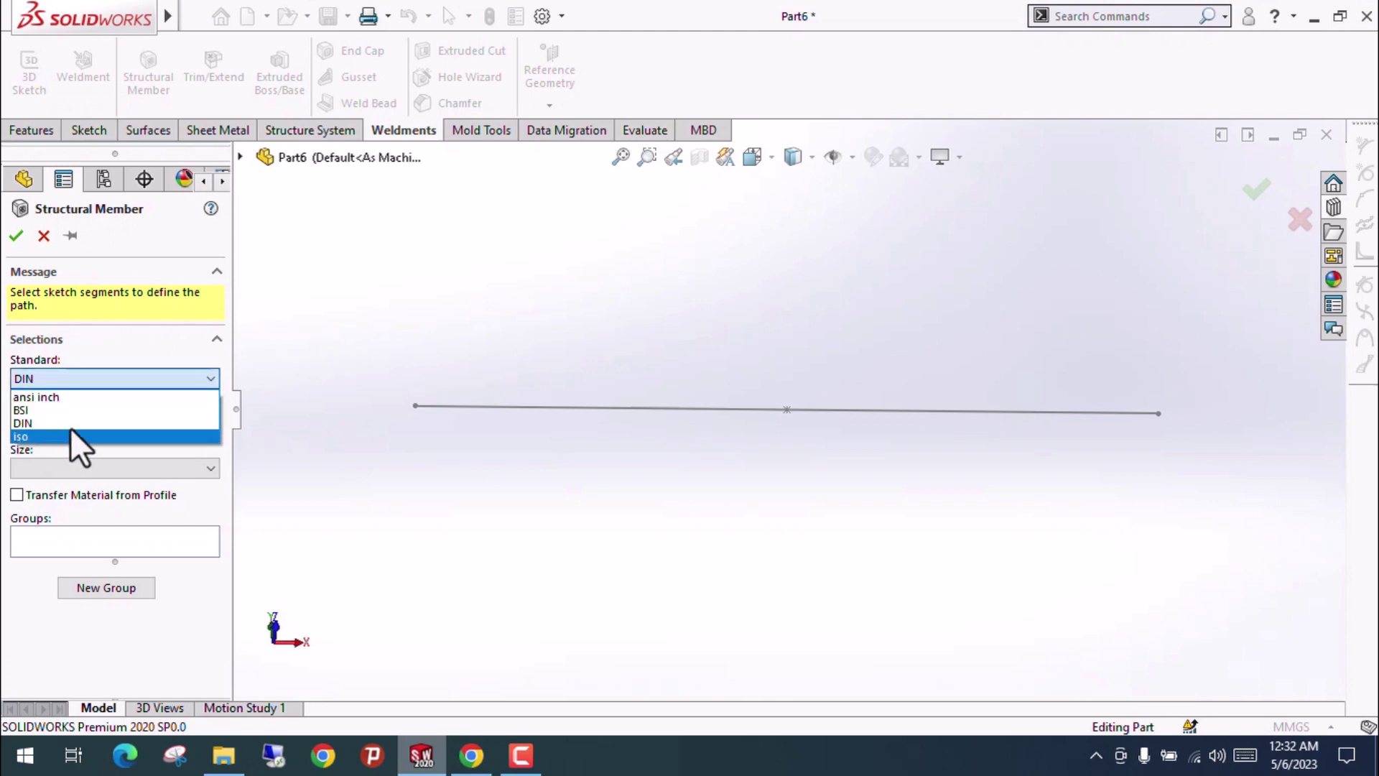
left_click(268, 388)
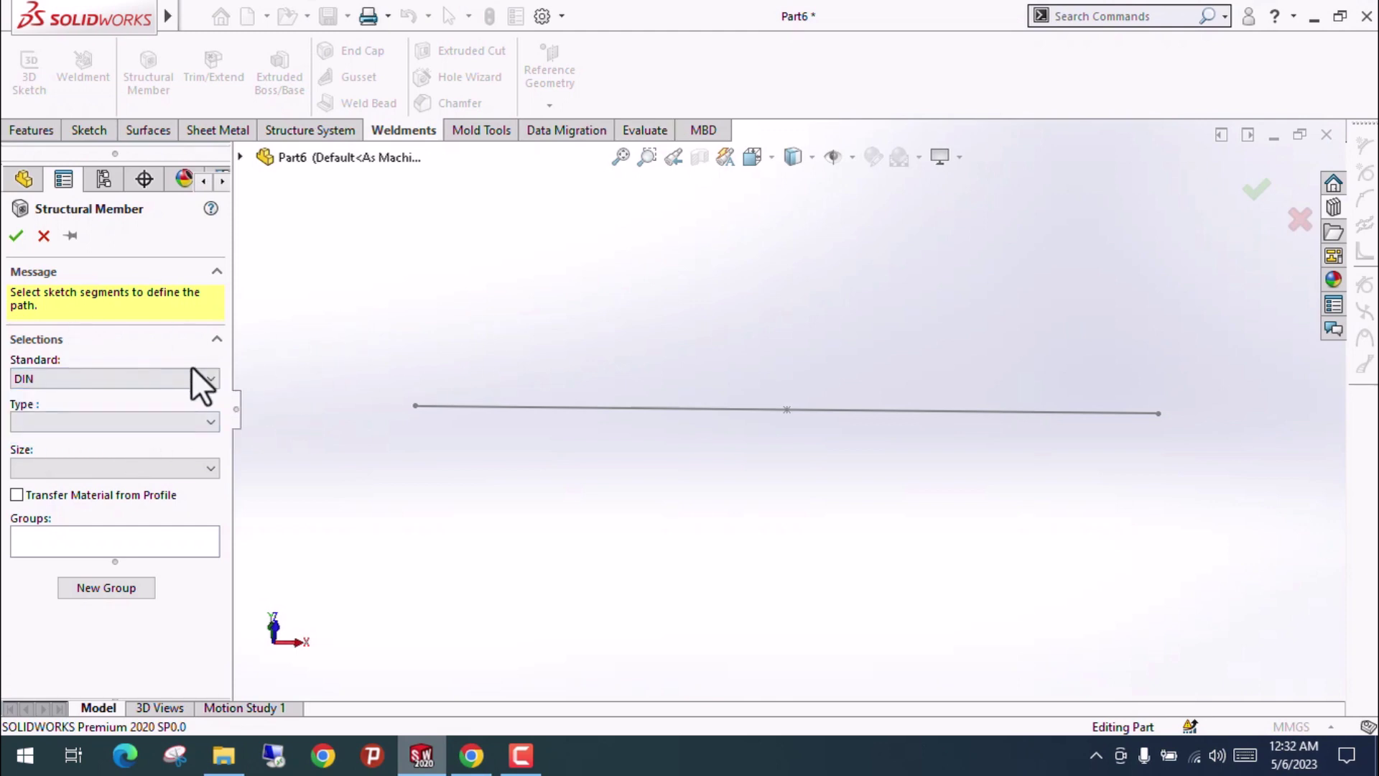
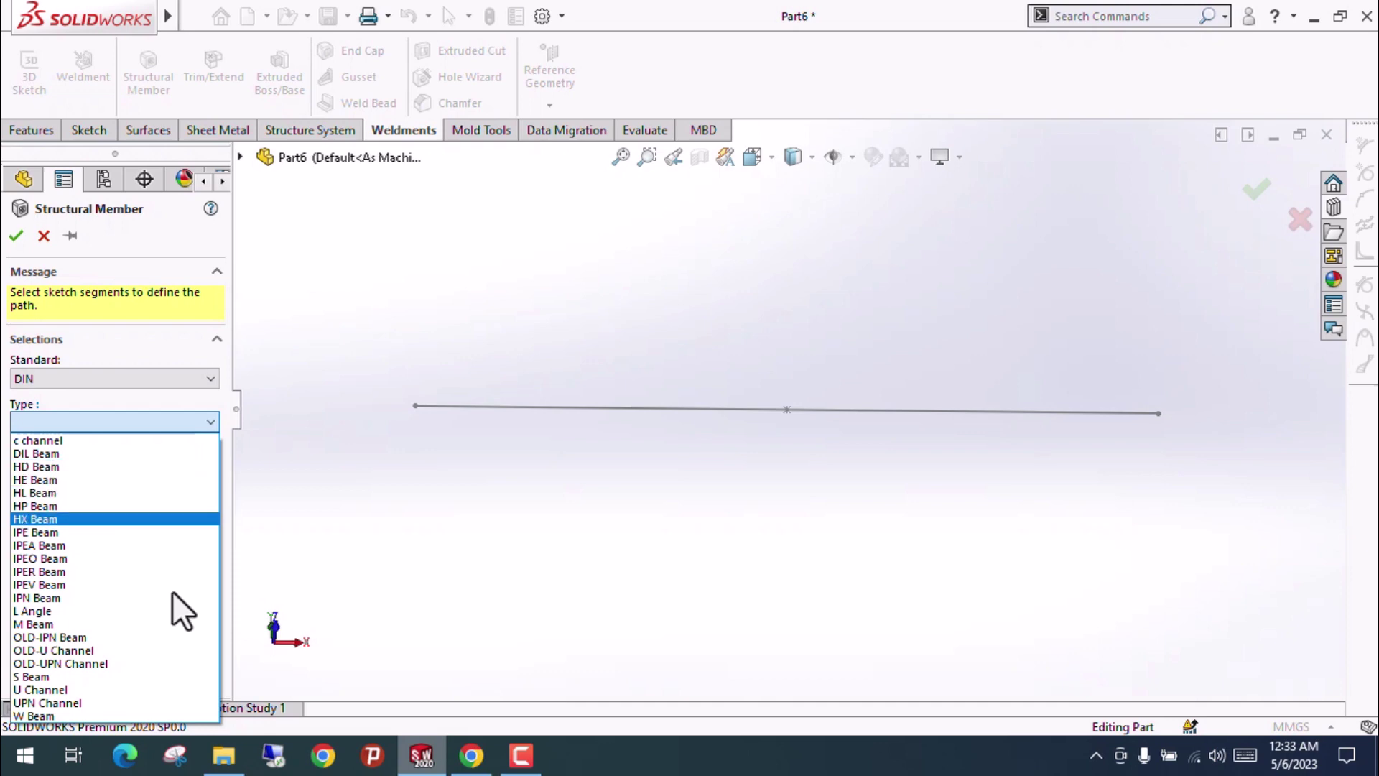
Switch to Chrome and compare the cross-section drawings of the IPN and IPE profiles in the MAIAK-M product catalog.
left_click(471, 754)
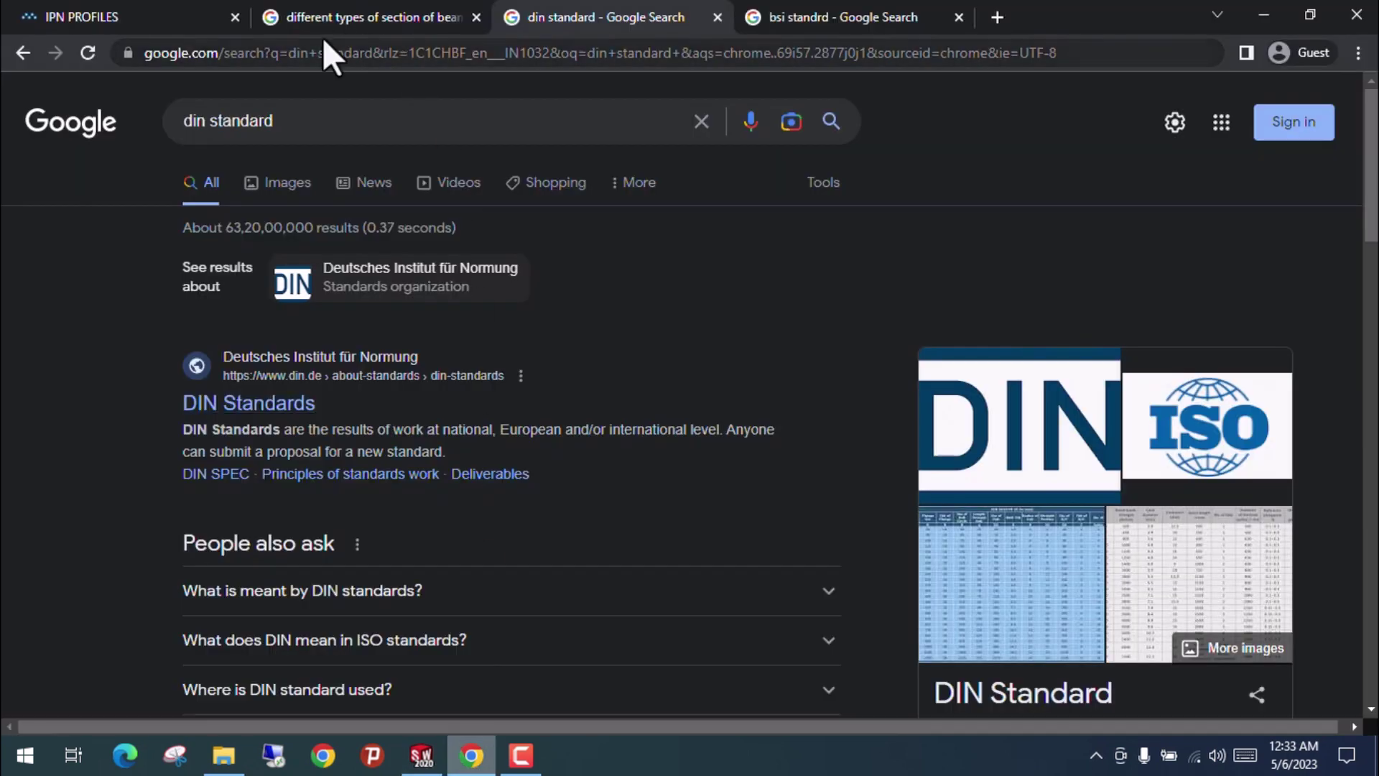
left_click(94, 10)
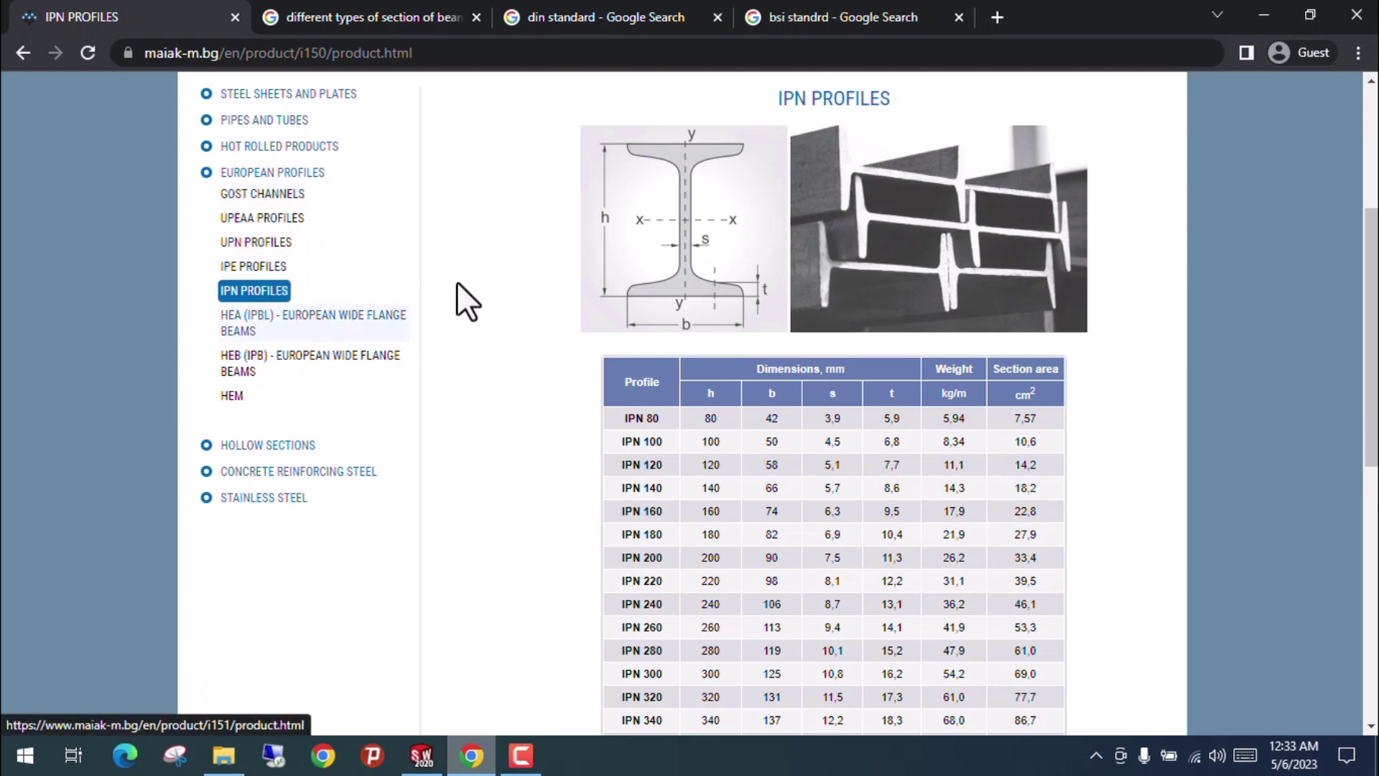
scroll(467, 317, "up", 3)
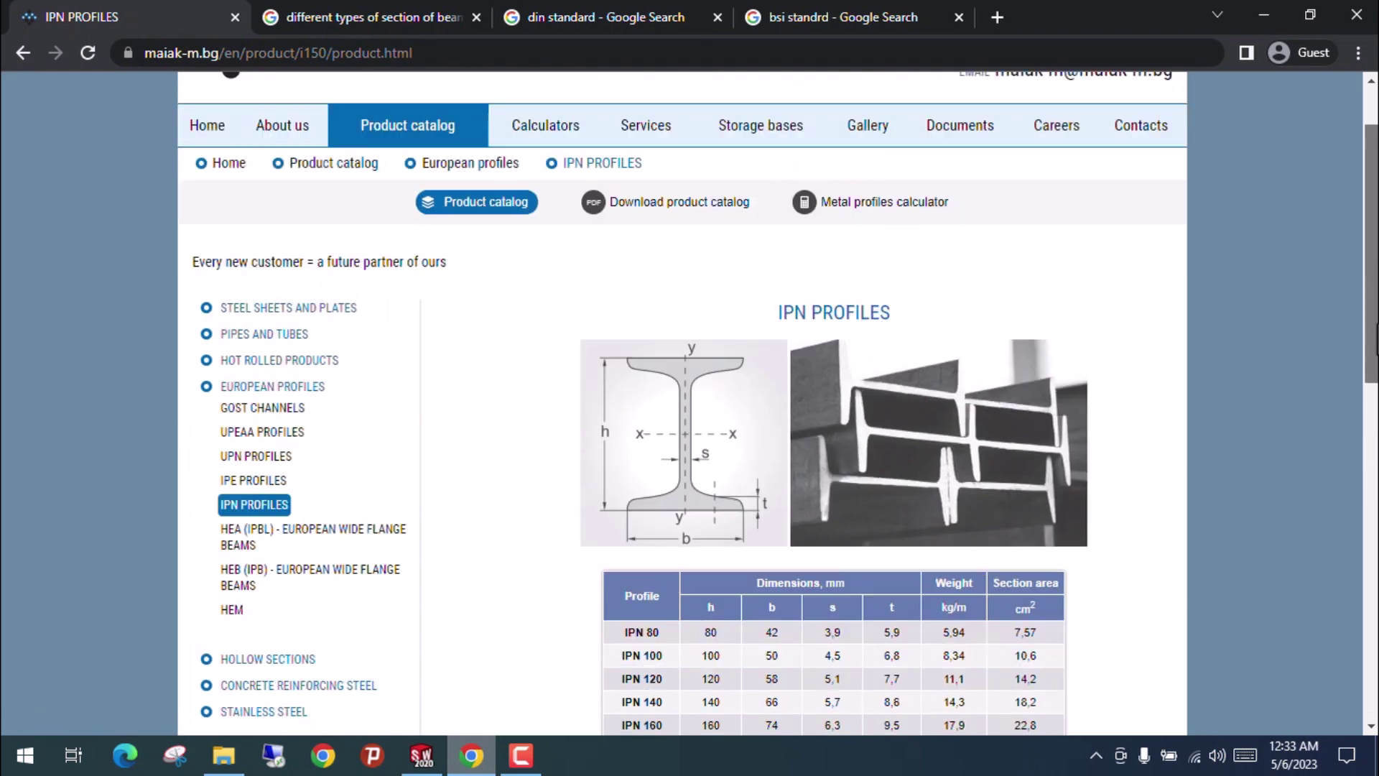
scroll(392, 363, "down", 2)
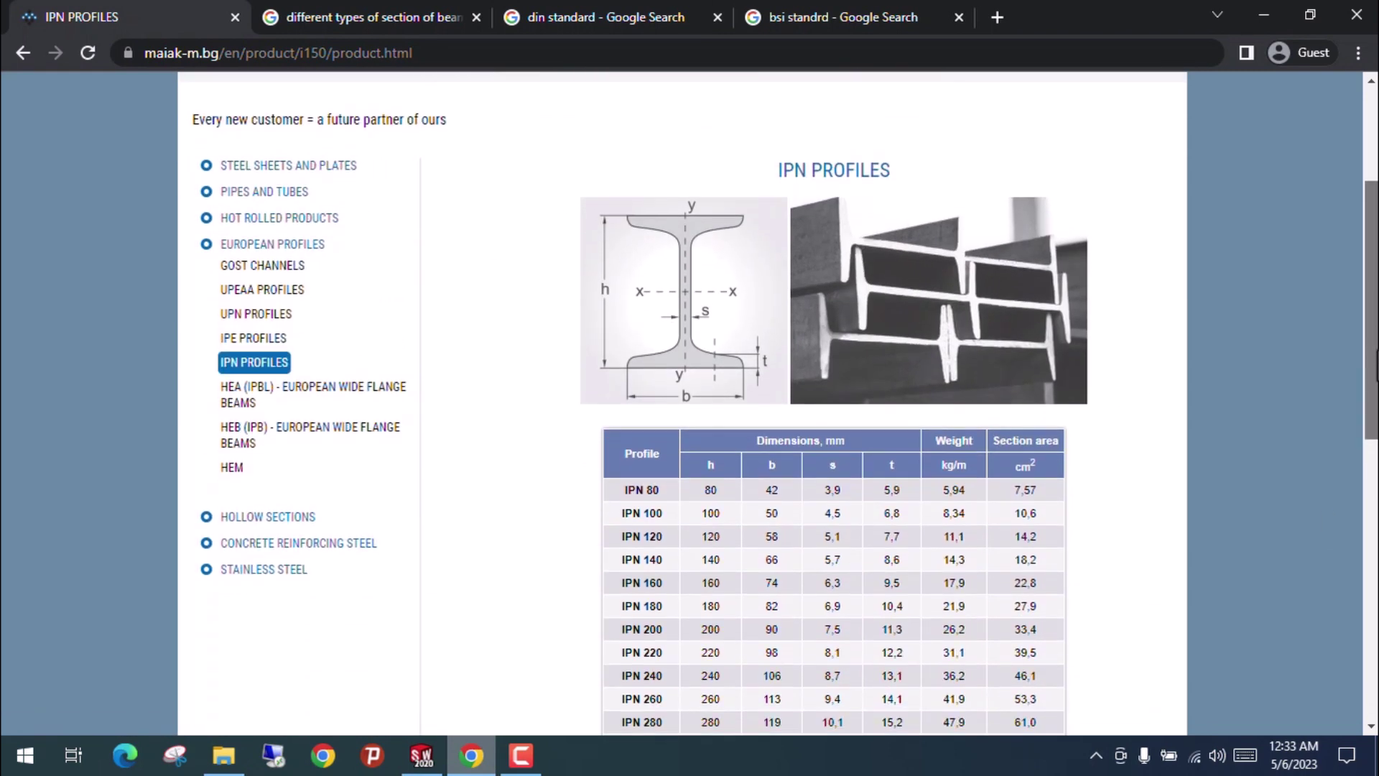
left_click(251, 337)
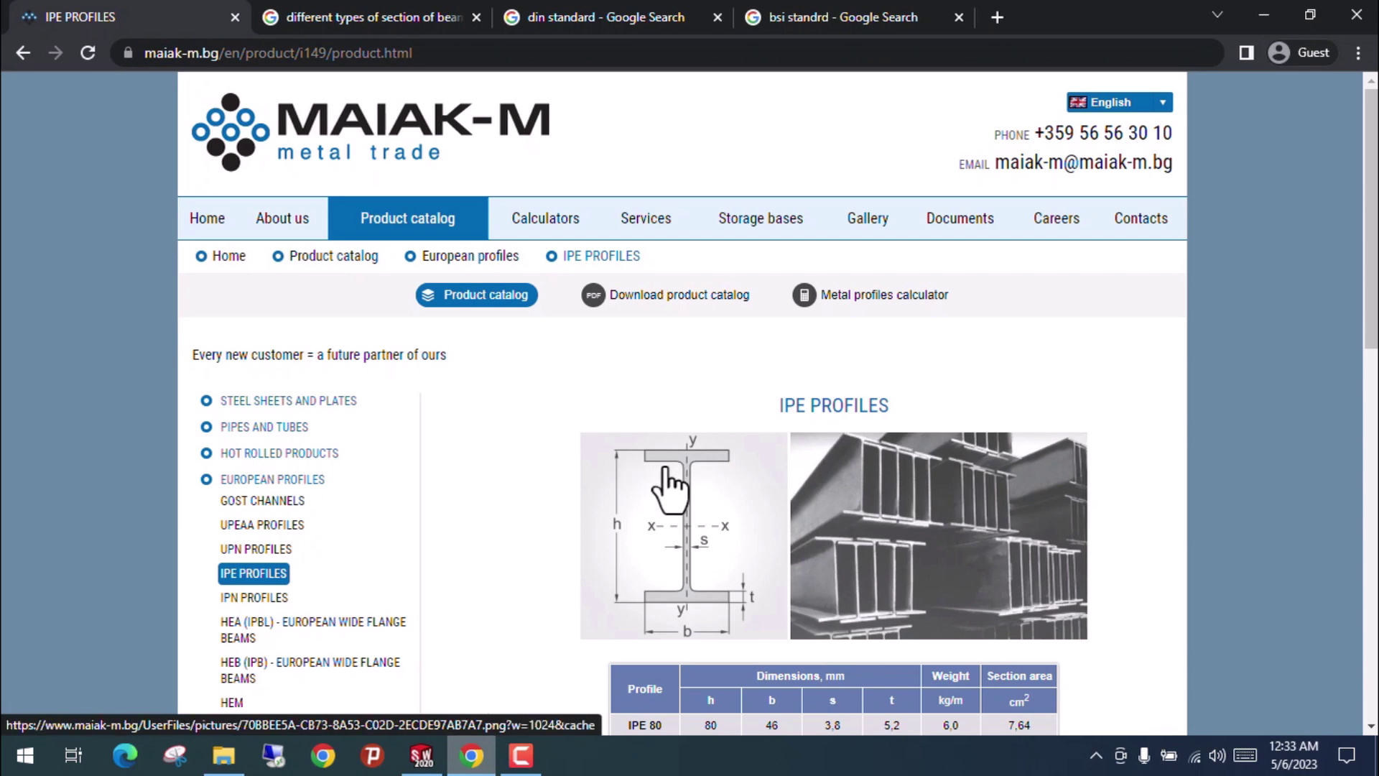
scroll(1370, 215, "down", 3)
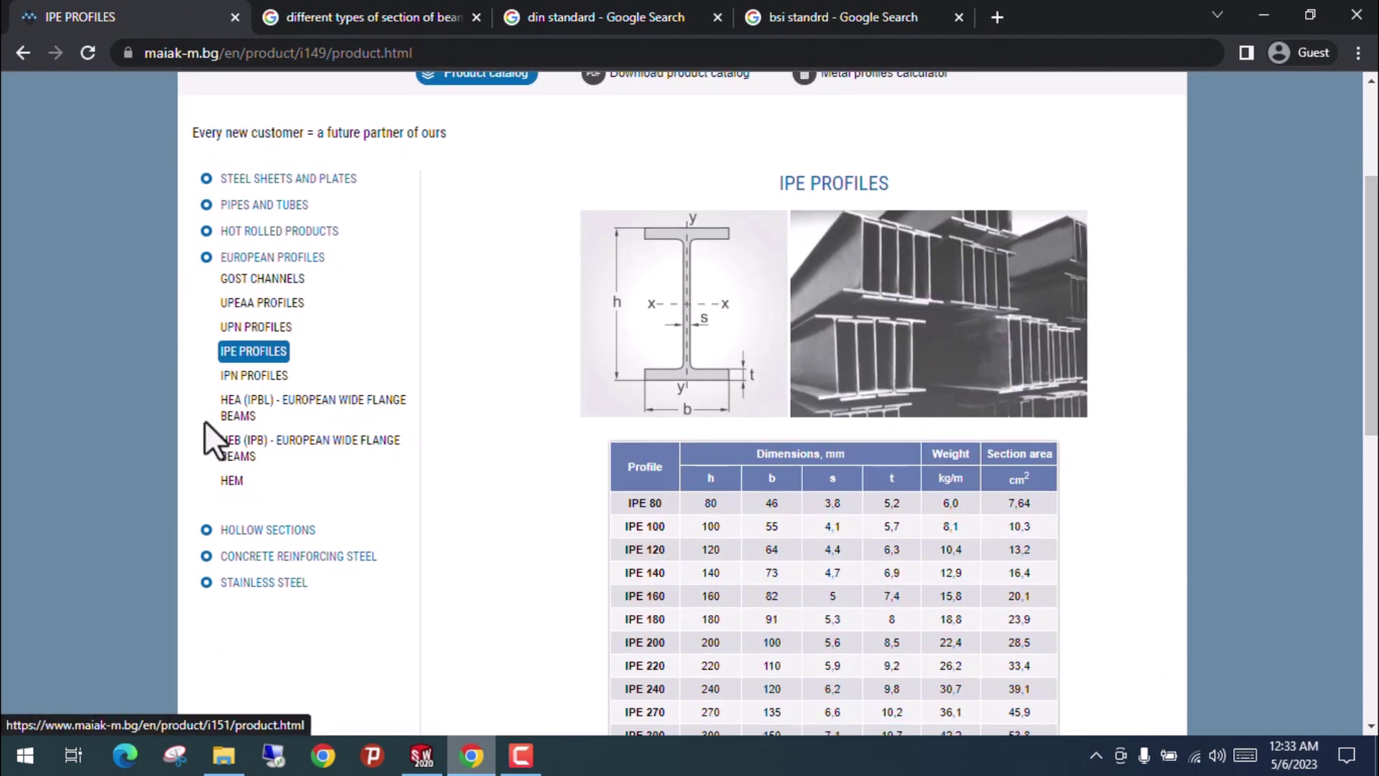
left_click(252, 379)
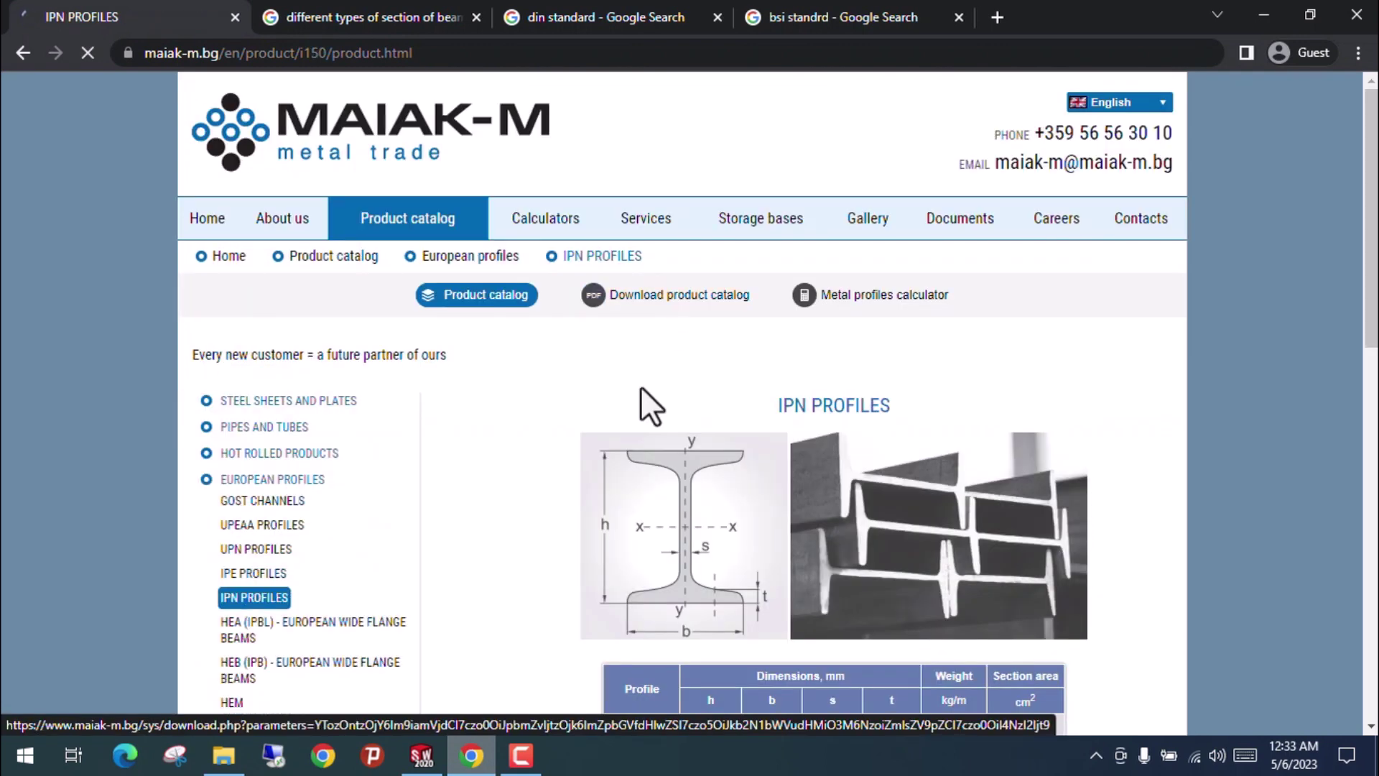
scroll(1170, 338, "down", 3)
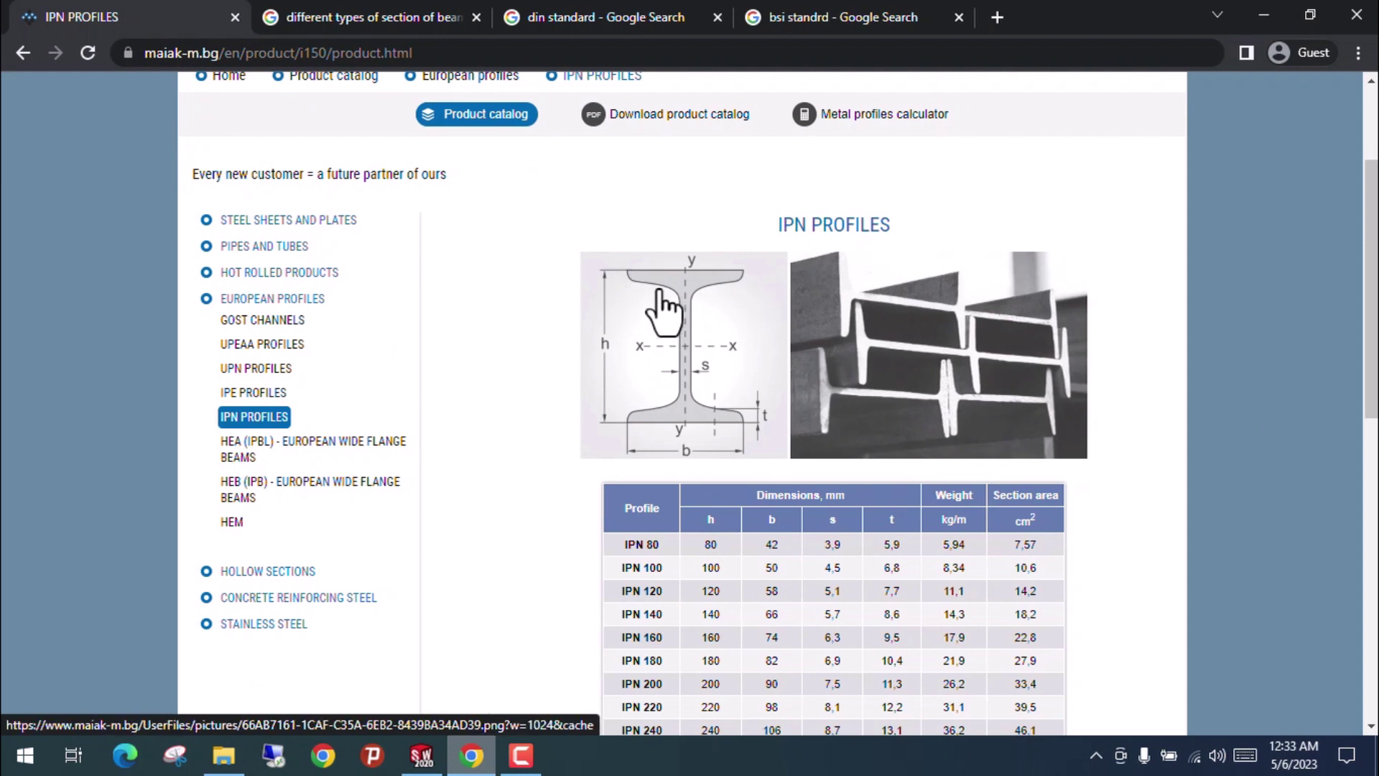
Examine the UPN and HEB (IPB) profile pages, followed by the dimension table of the IPN profiles.
left_click(262, 370)
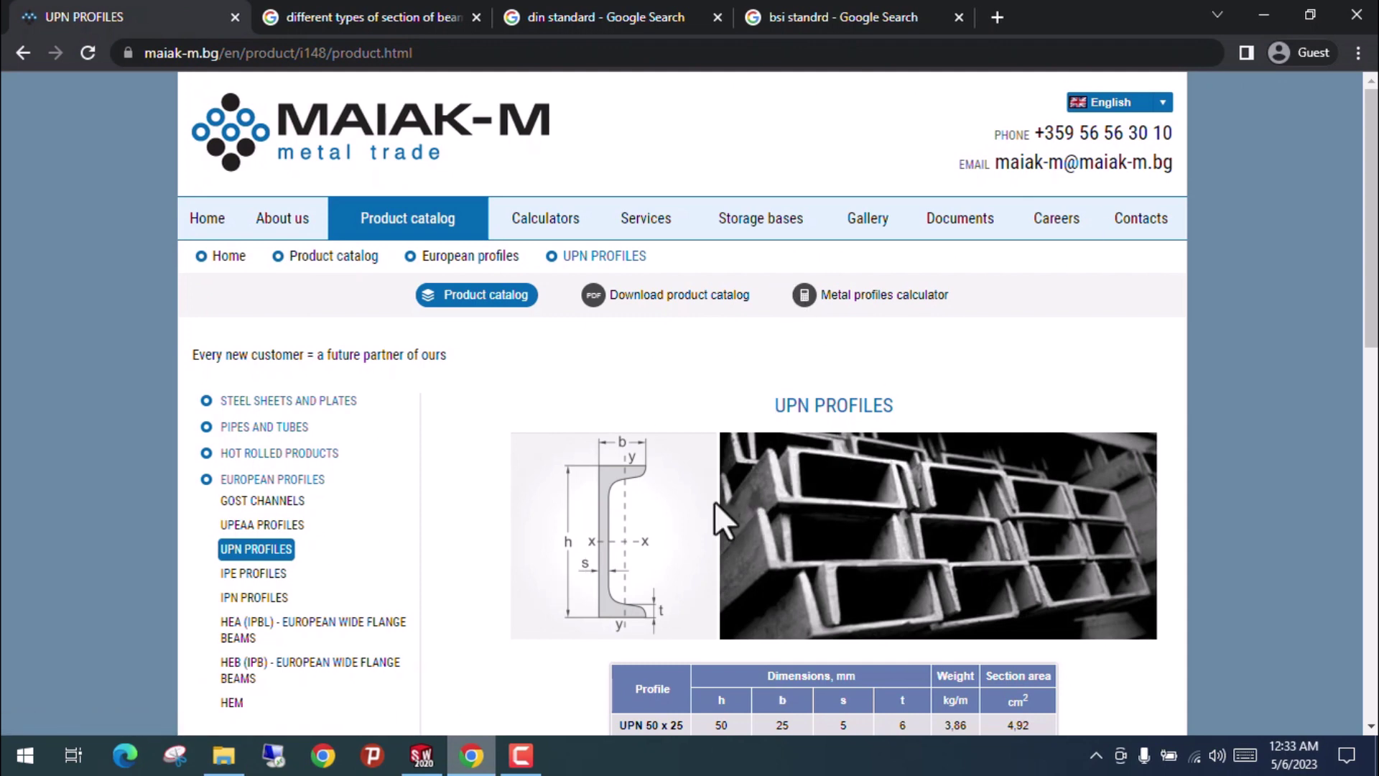
scroll(1376, 223, "down", 3)
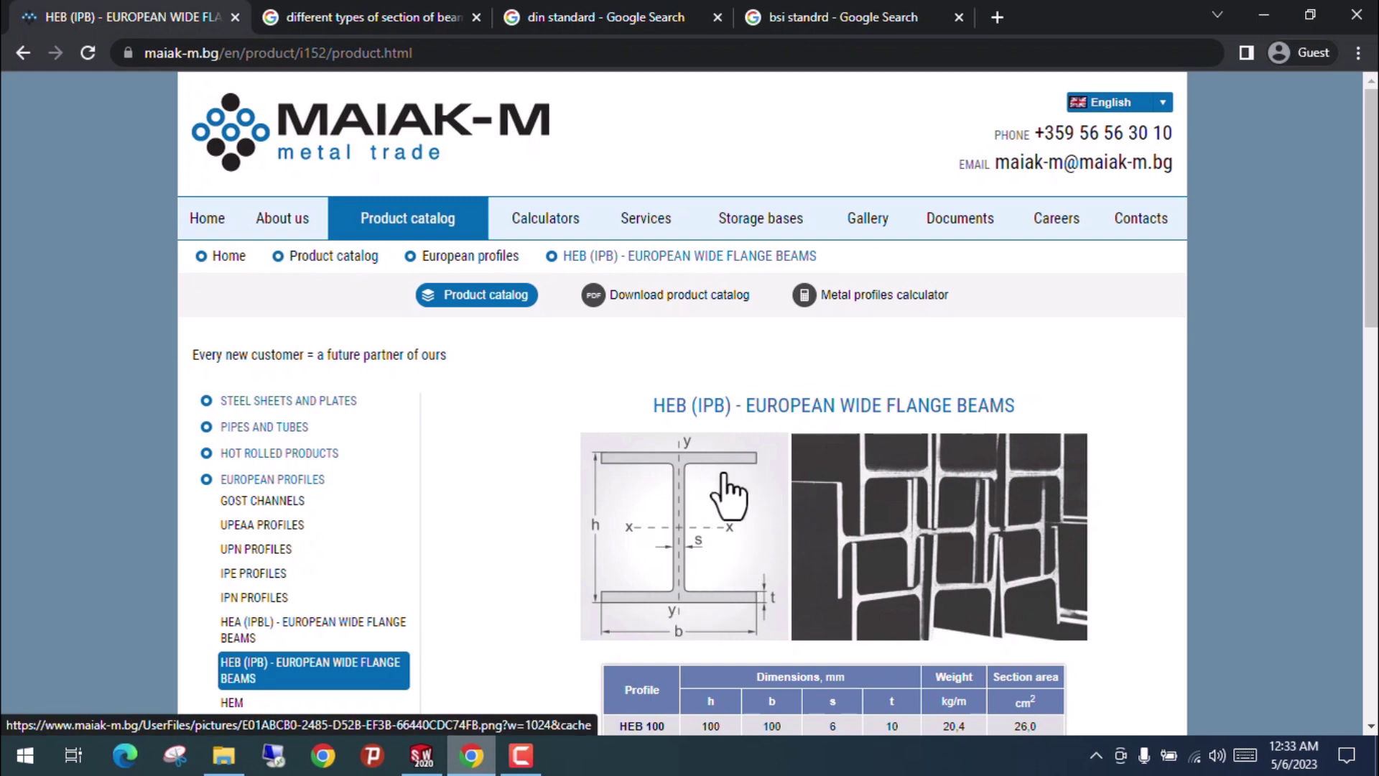
scroll(725, 474, "down", 2)
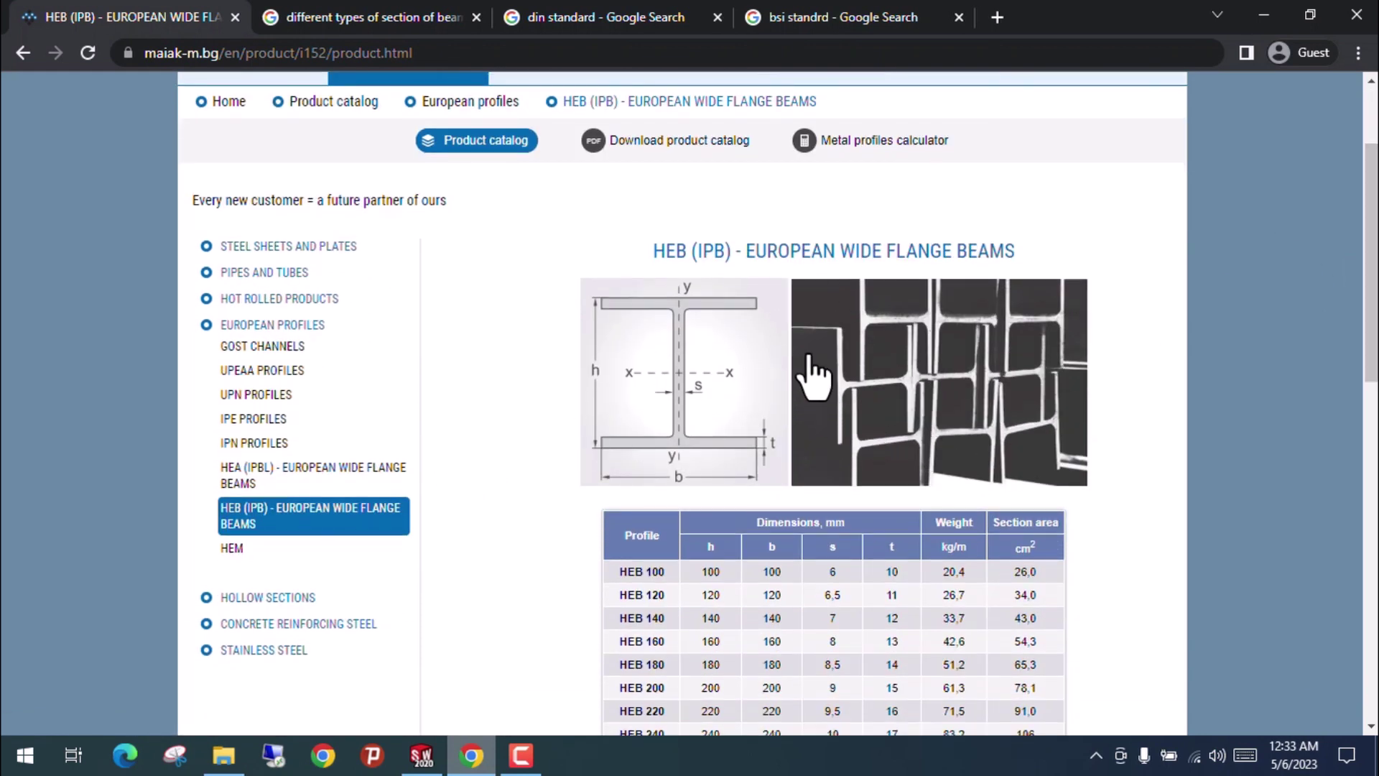
left_click(249, 443)
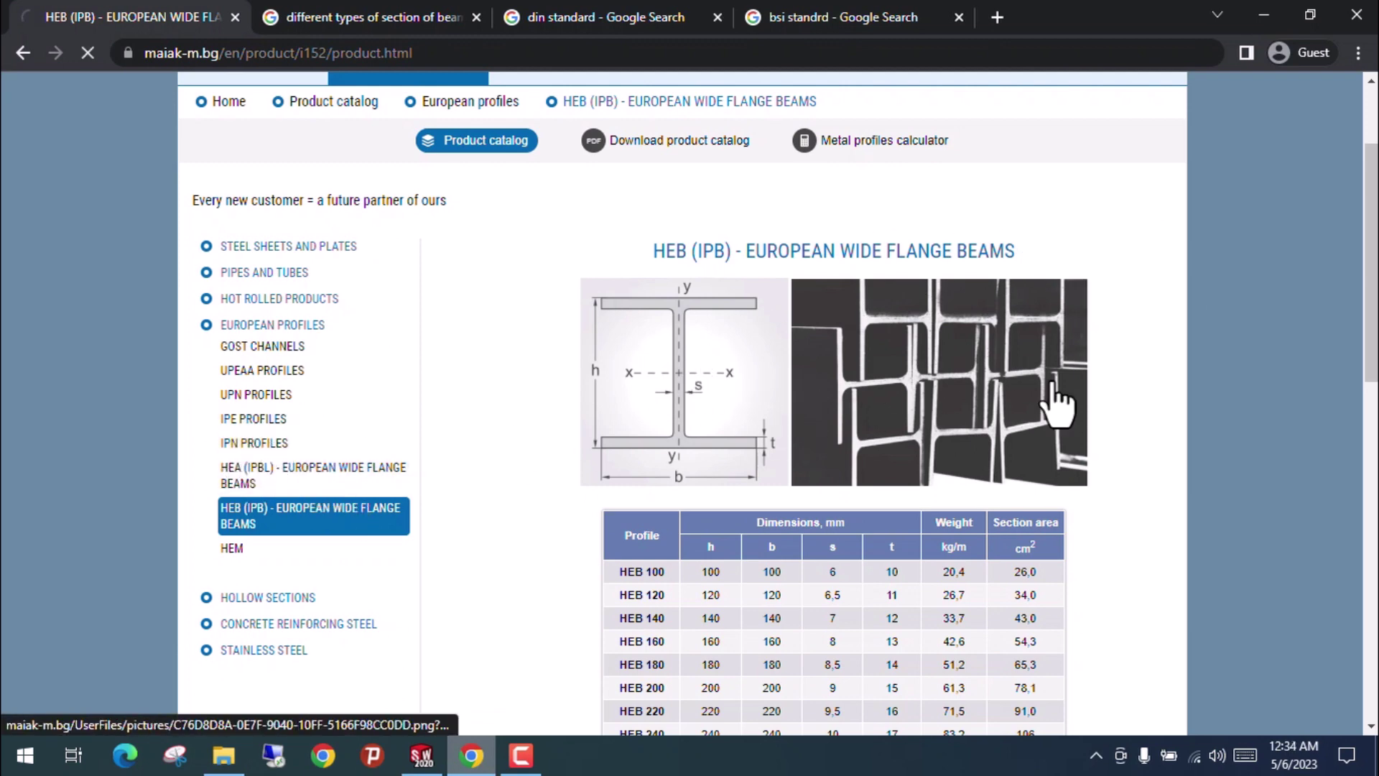
scroll(1189, 379, "down", 5)
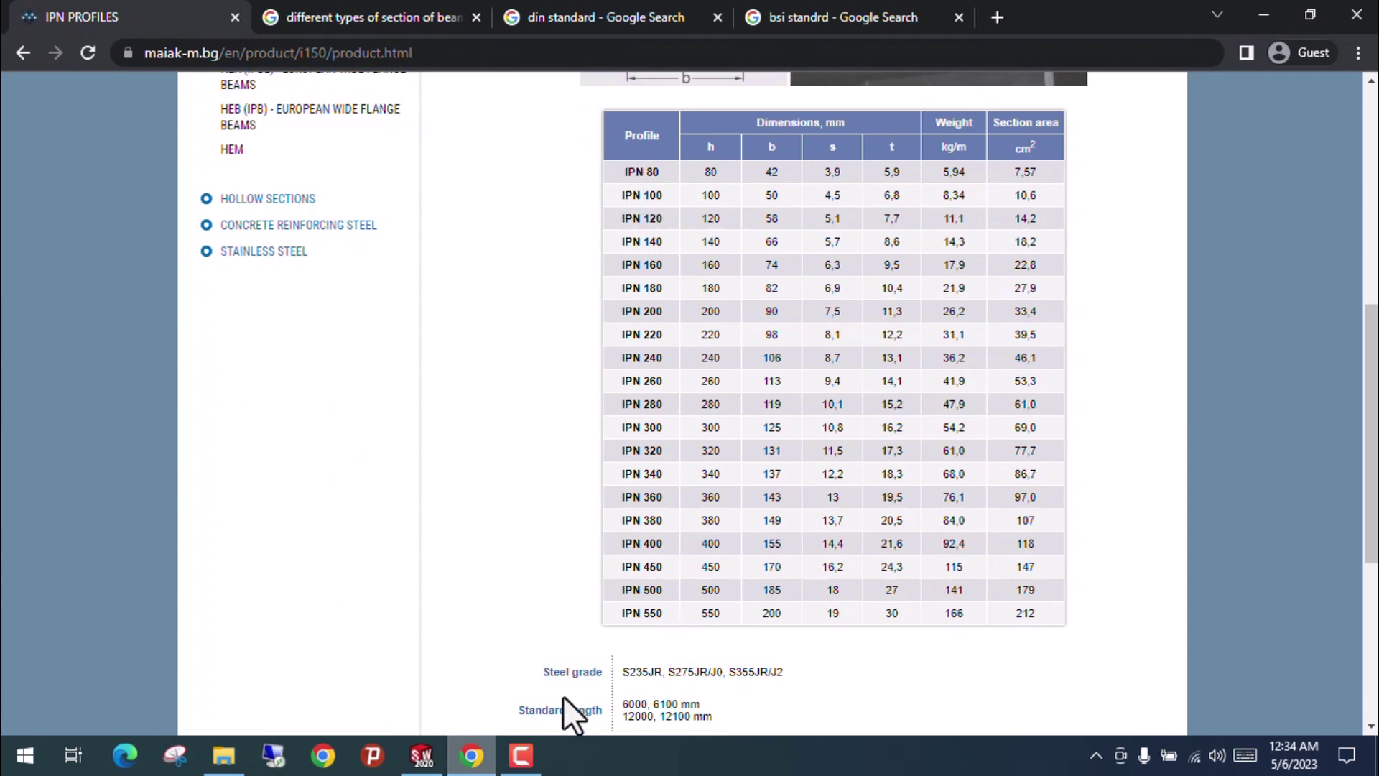
Switch to SOLIDWORKS and set the DIN structural member's type to IPN Beam and its size to IPN220.
left_click(421, 755)
left_click(98, 415)
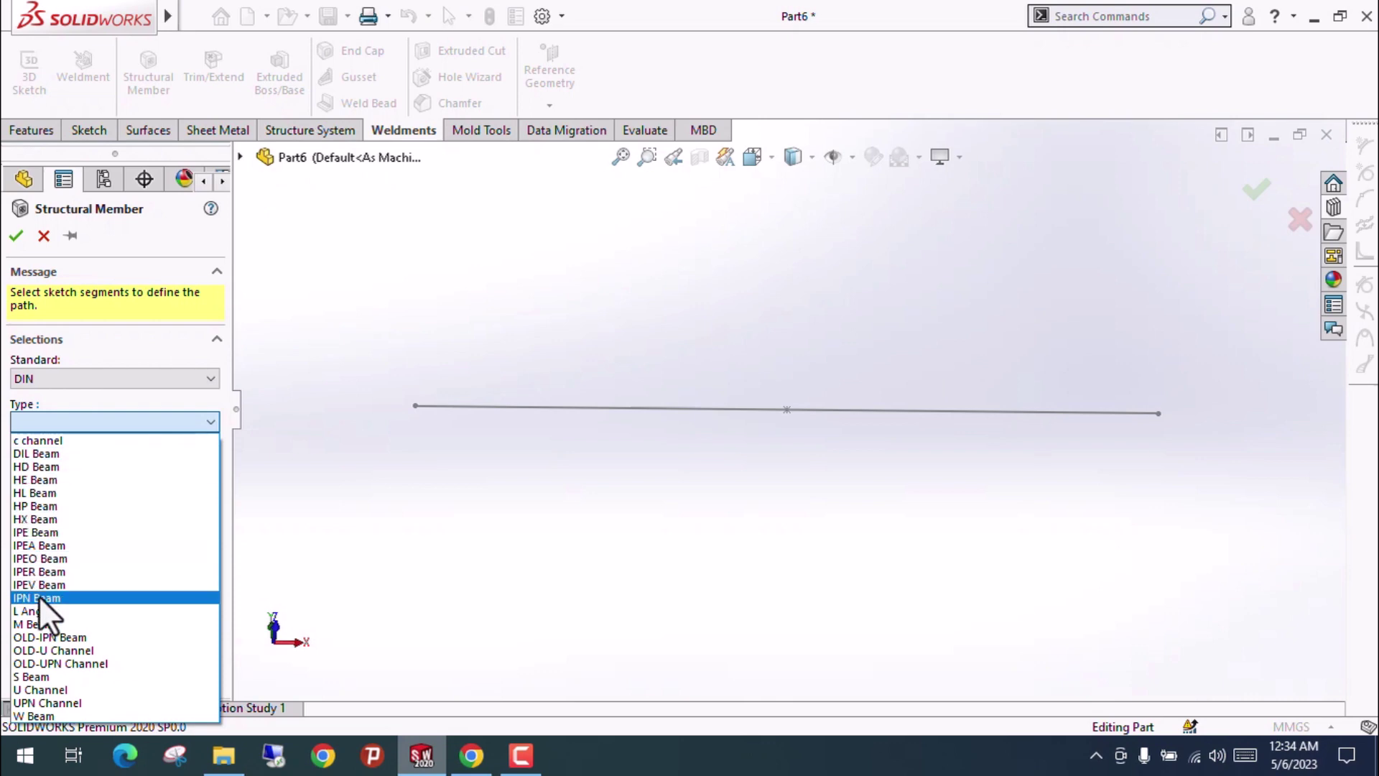
left_click(38, 596)
left_click(113, 468)
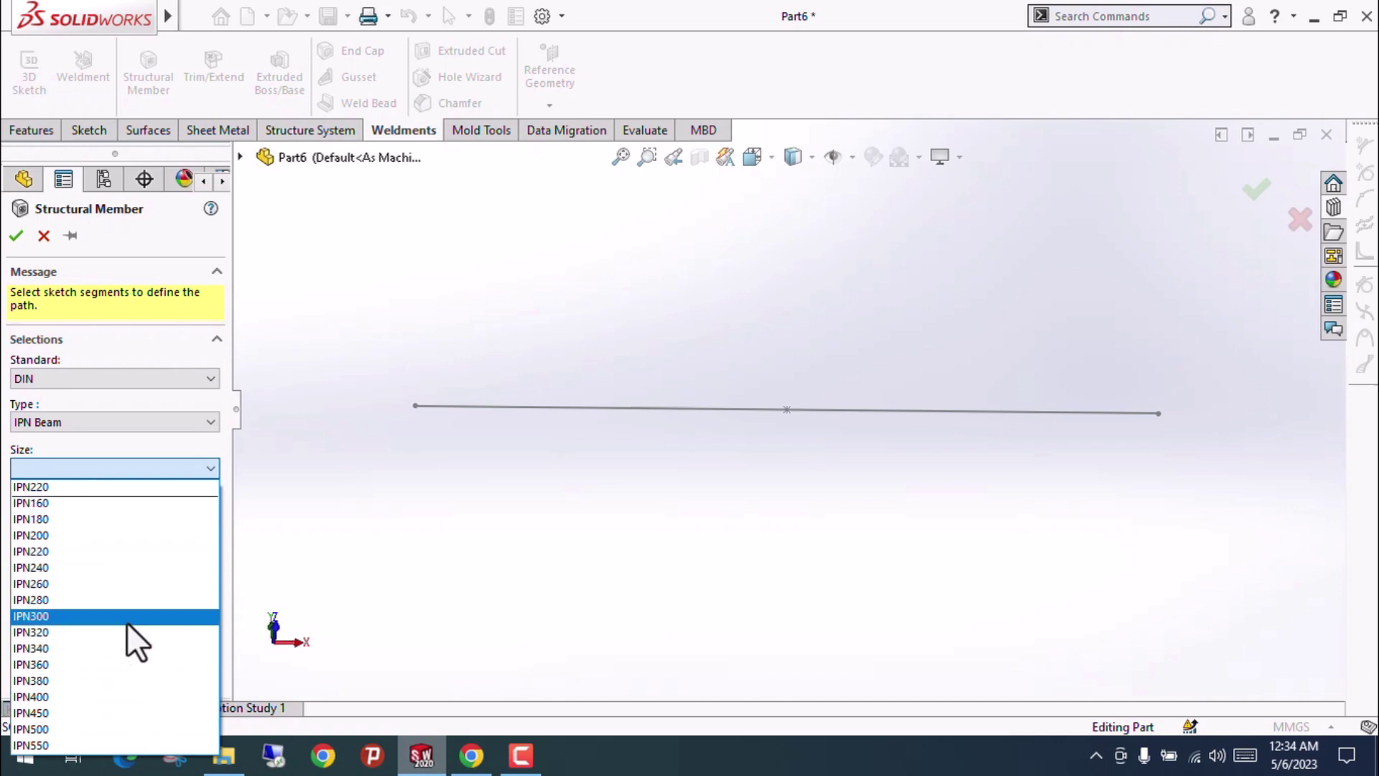
left_click(49, 553)
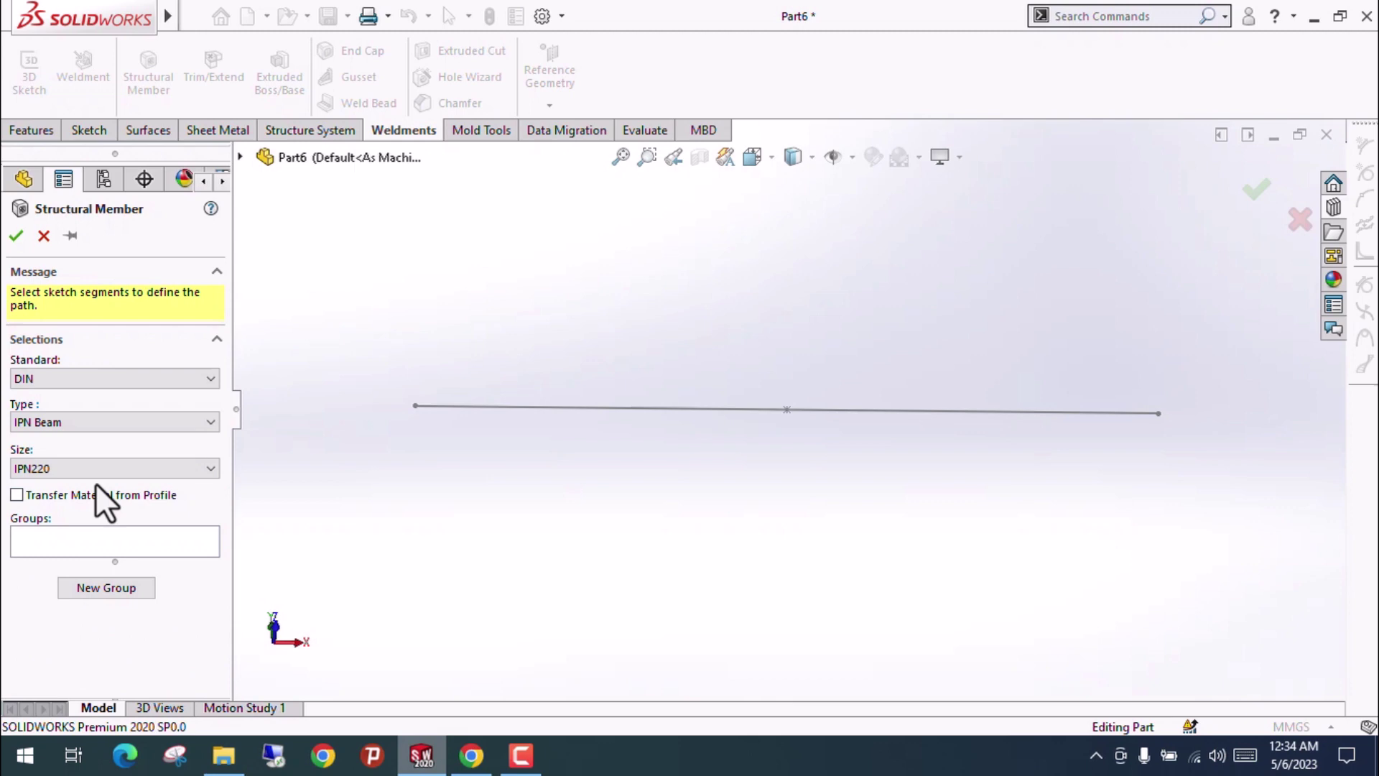
left_click(15, 235)
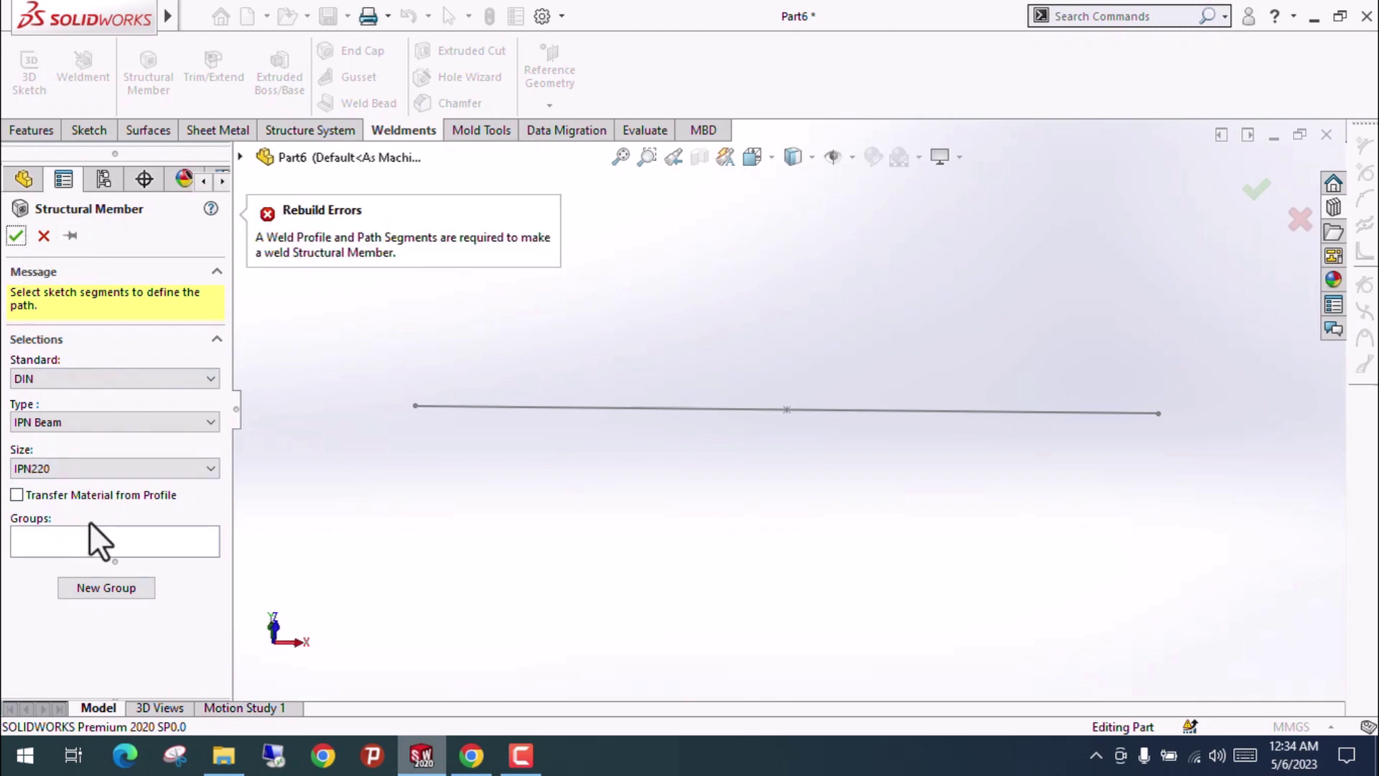
Select the horizontal sketch line as the path and create the IPN220 structural member along it.
left_click(126, 543)
left_click(489, 405)
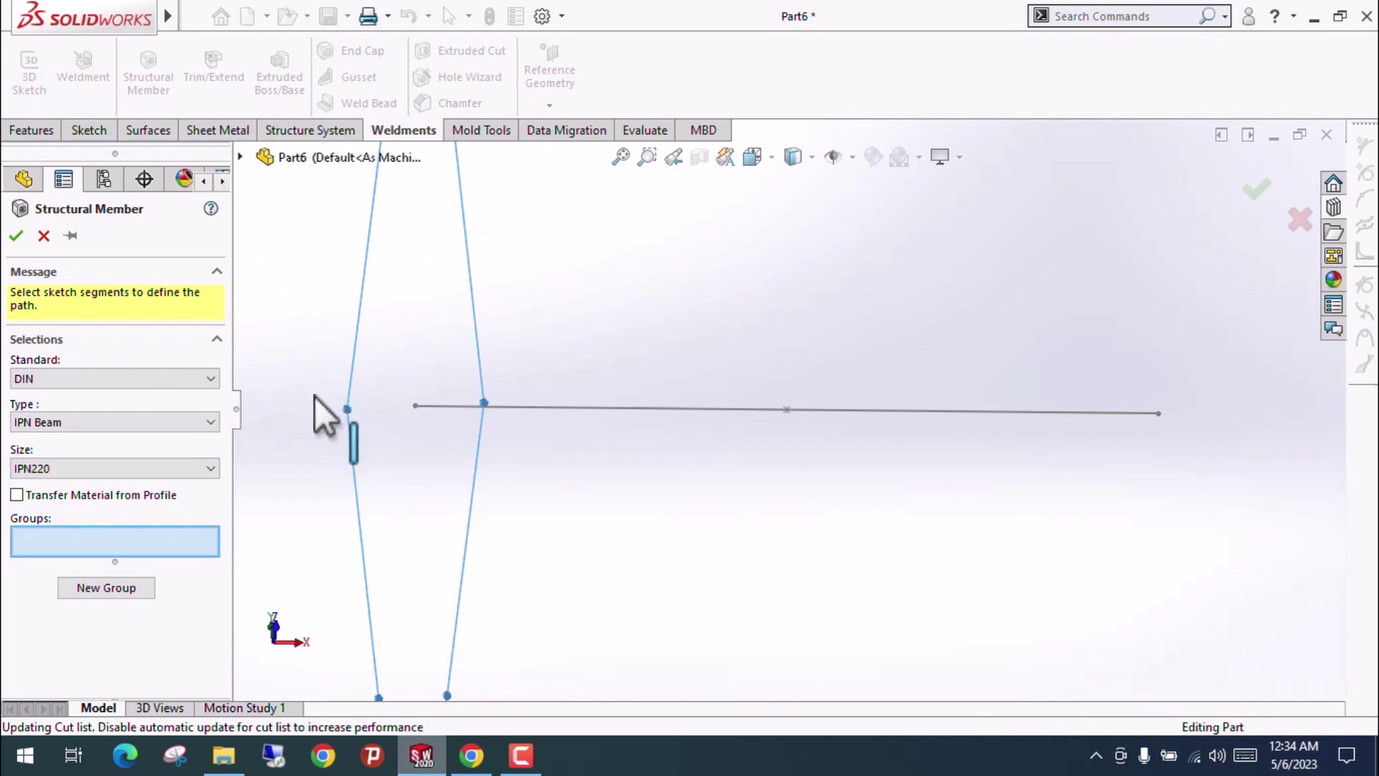
left_click(16, 237)
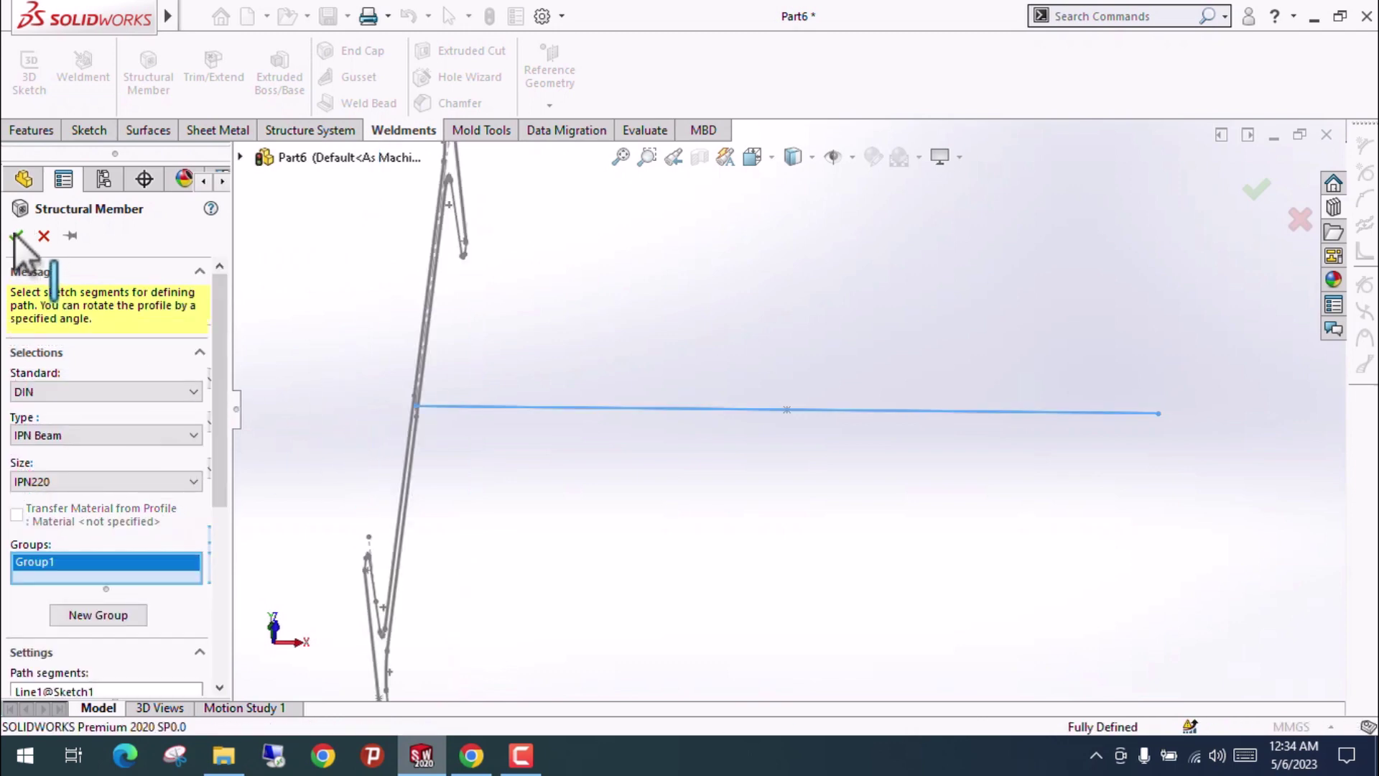
left_click(16, 237)
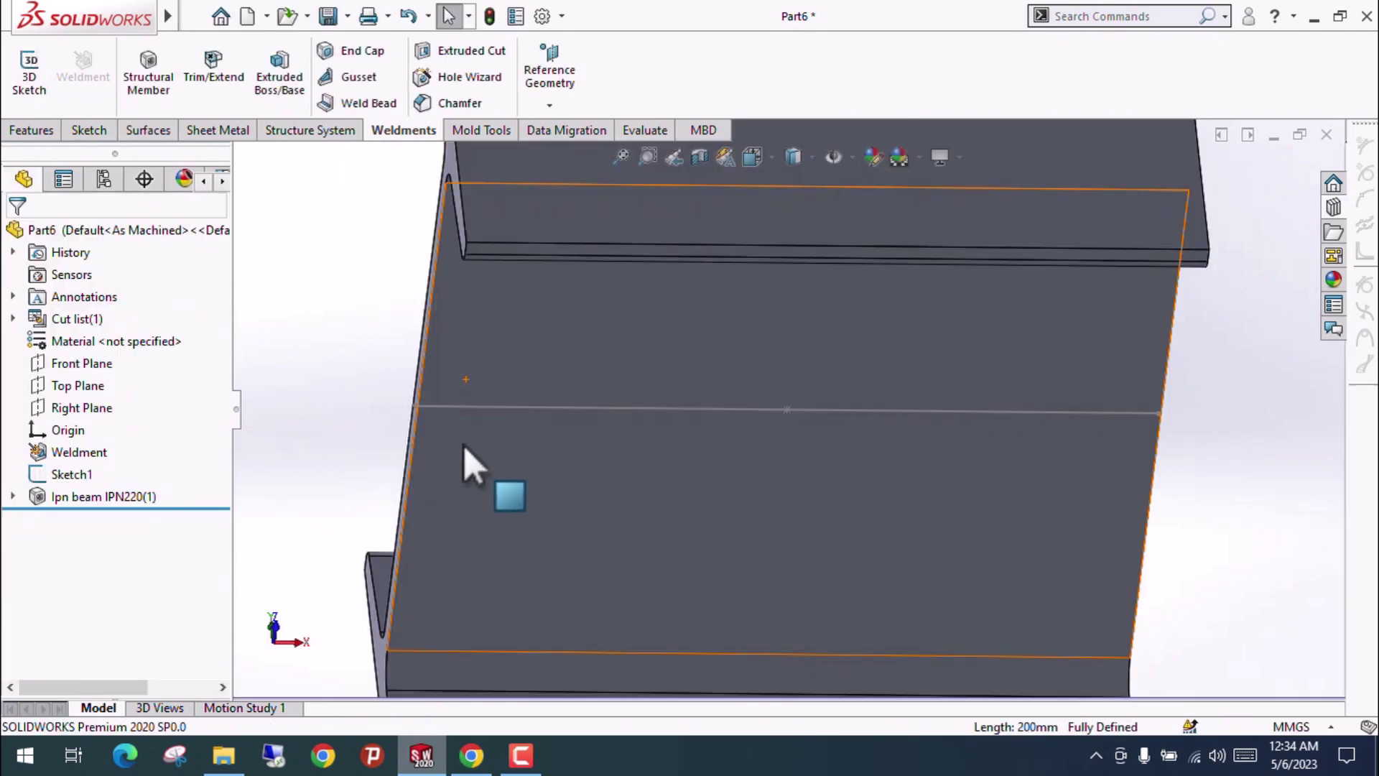
Inspect the beam's end profile, and switch to Chrome to examine the IPN 220 table row and the IPN cross-section drawing.
mouse_move(903, 484)
middle_mouse_down()
mouse_move(942, 360)
mouse_move(989, 449)
mouse_move(954, 446)
middle_mouse_up()
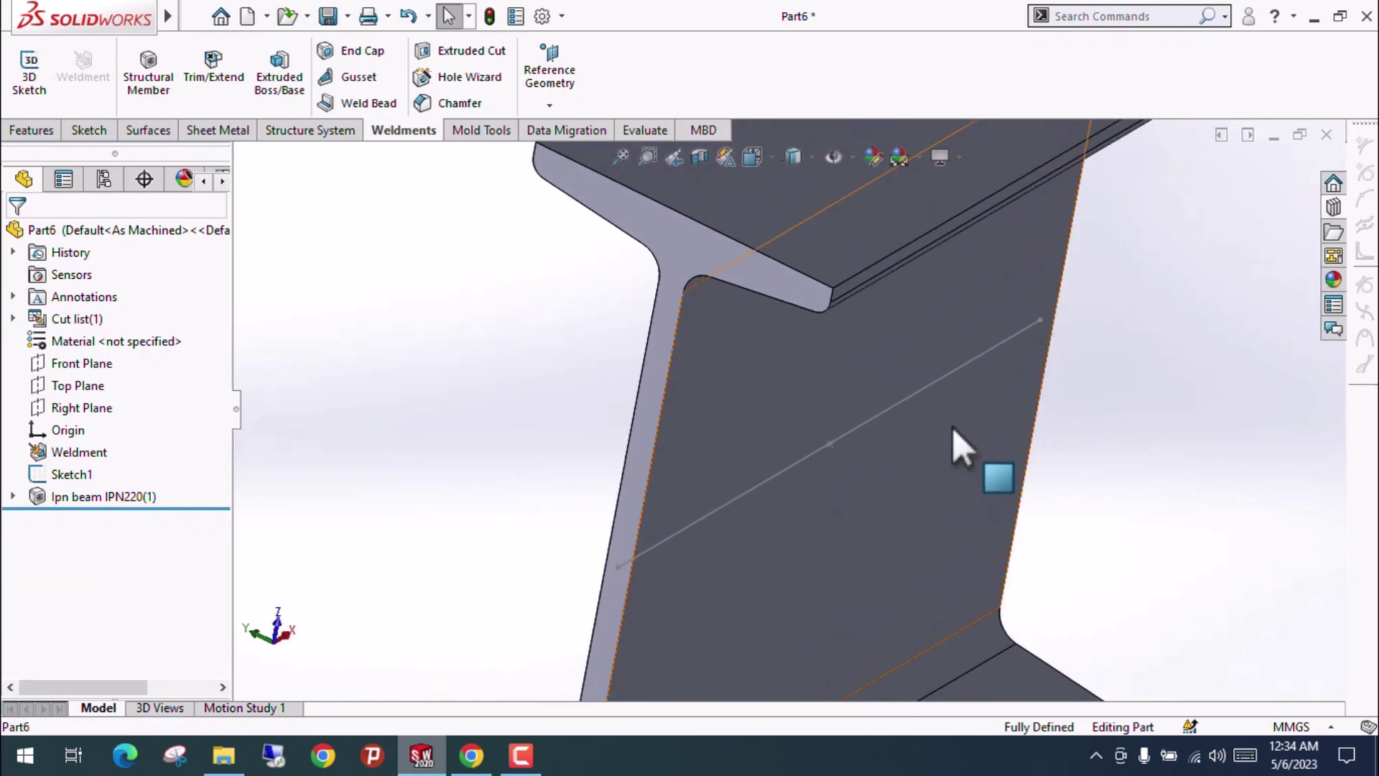
scroll(924, 477, "up", 5)
middle_click_drag(915, 702, 913, 413)
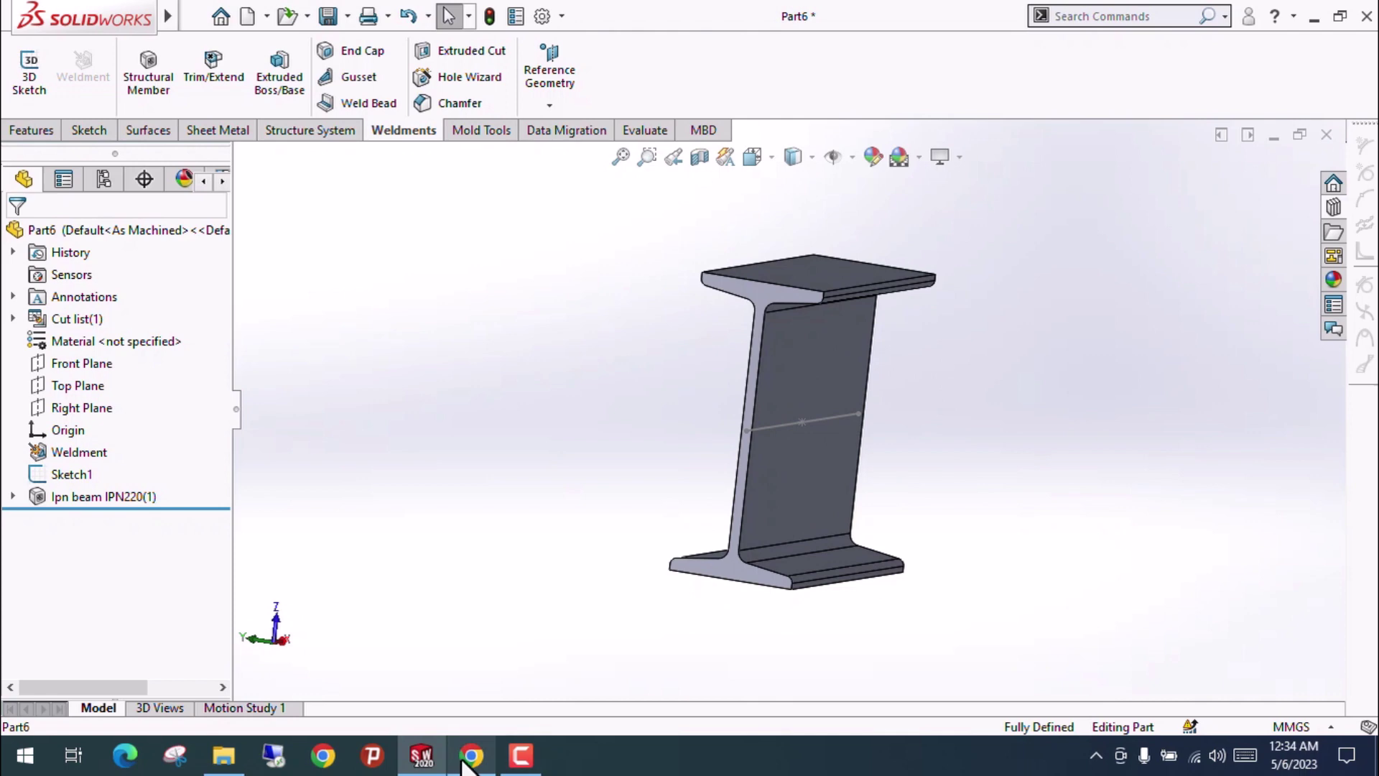
left_click(489, 760)
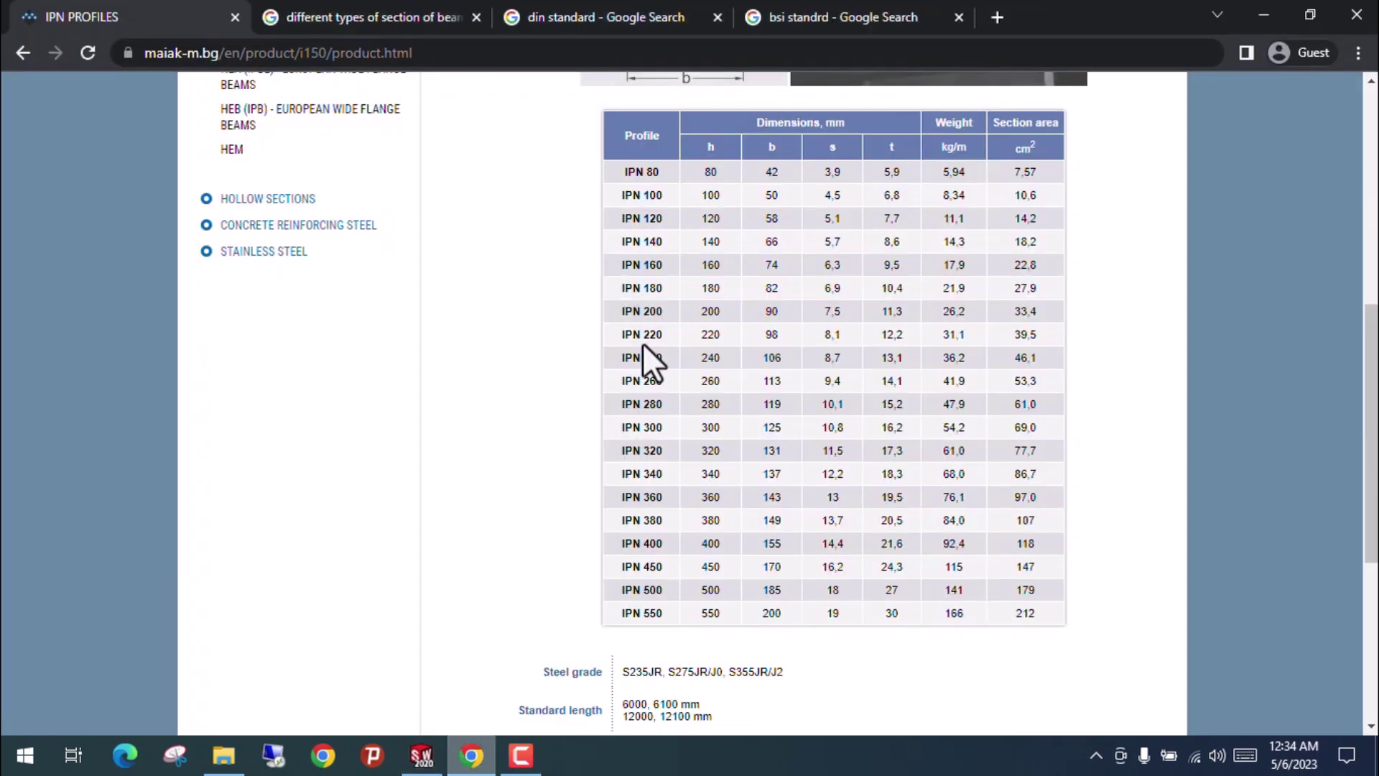
left_click_drag(1370, 431, 1371, 321)
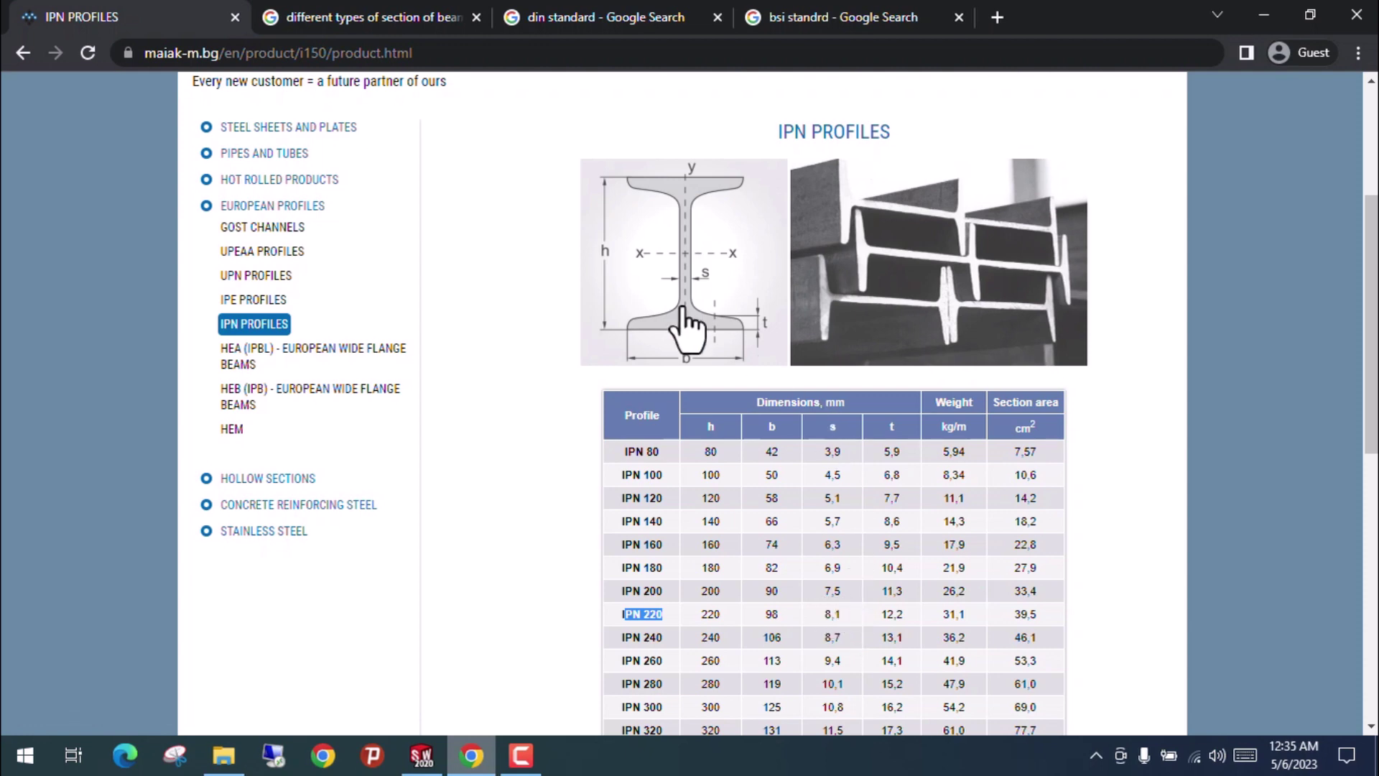
Switch to SOLIDWORKS, display the IPN220 beam's profile sketch dimensions end-on and reposition the web thickness dimension beside the web.
left_click(422, 755)
left_click(12, 497)
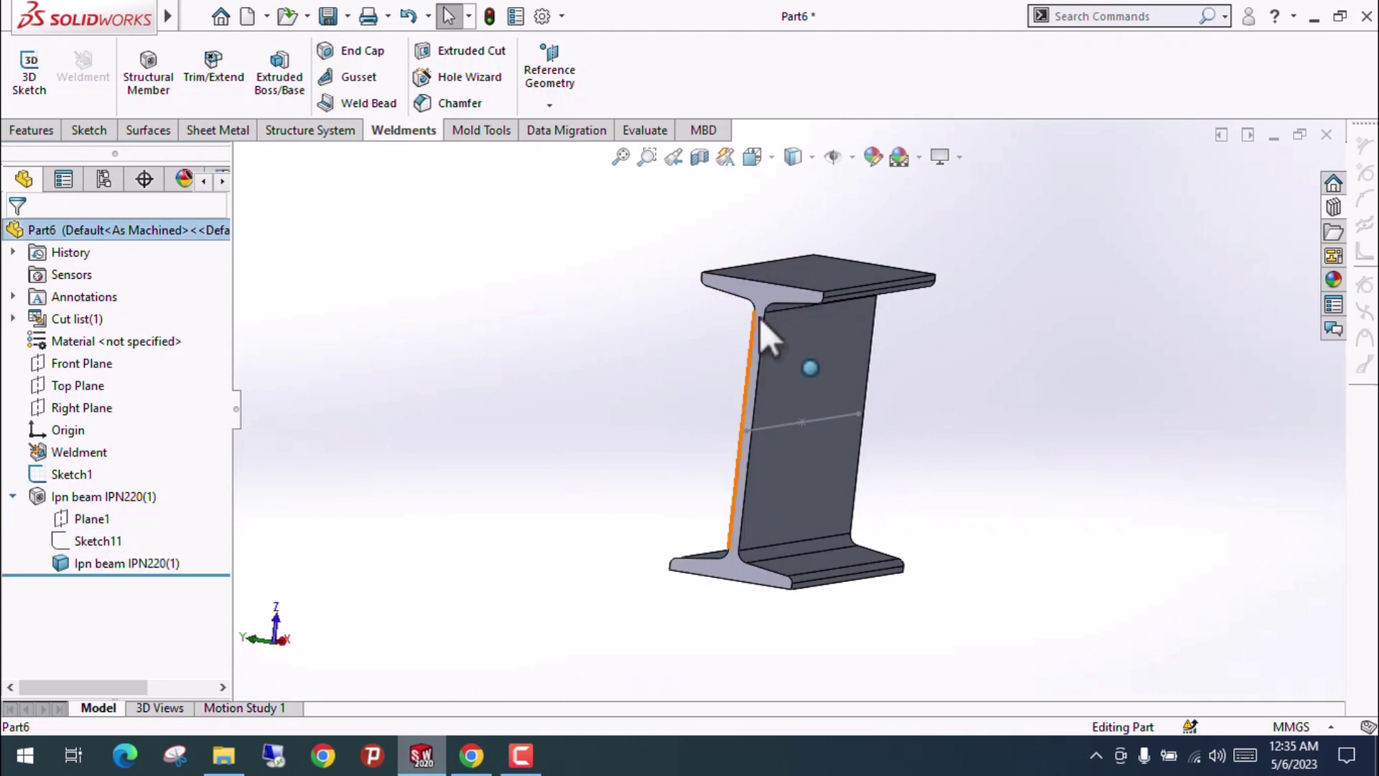
left_click(101, 542)
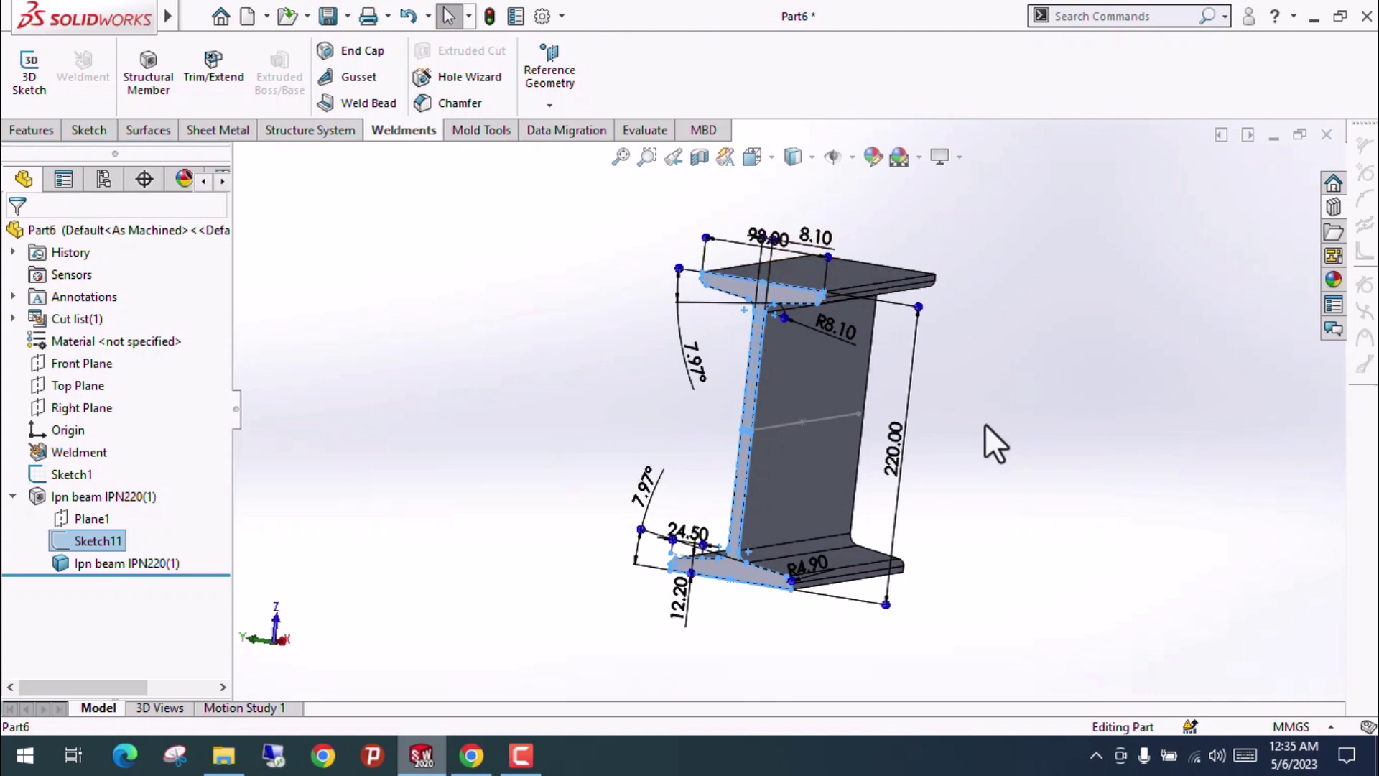
middle_click_drag(985, 425, 1023, 427)
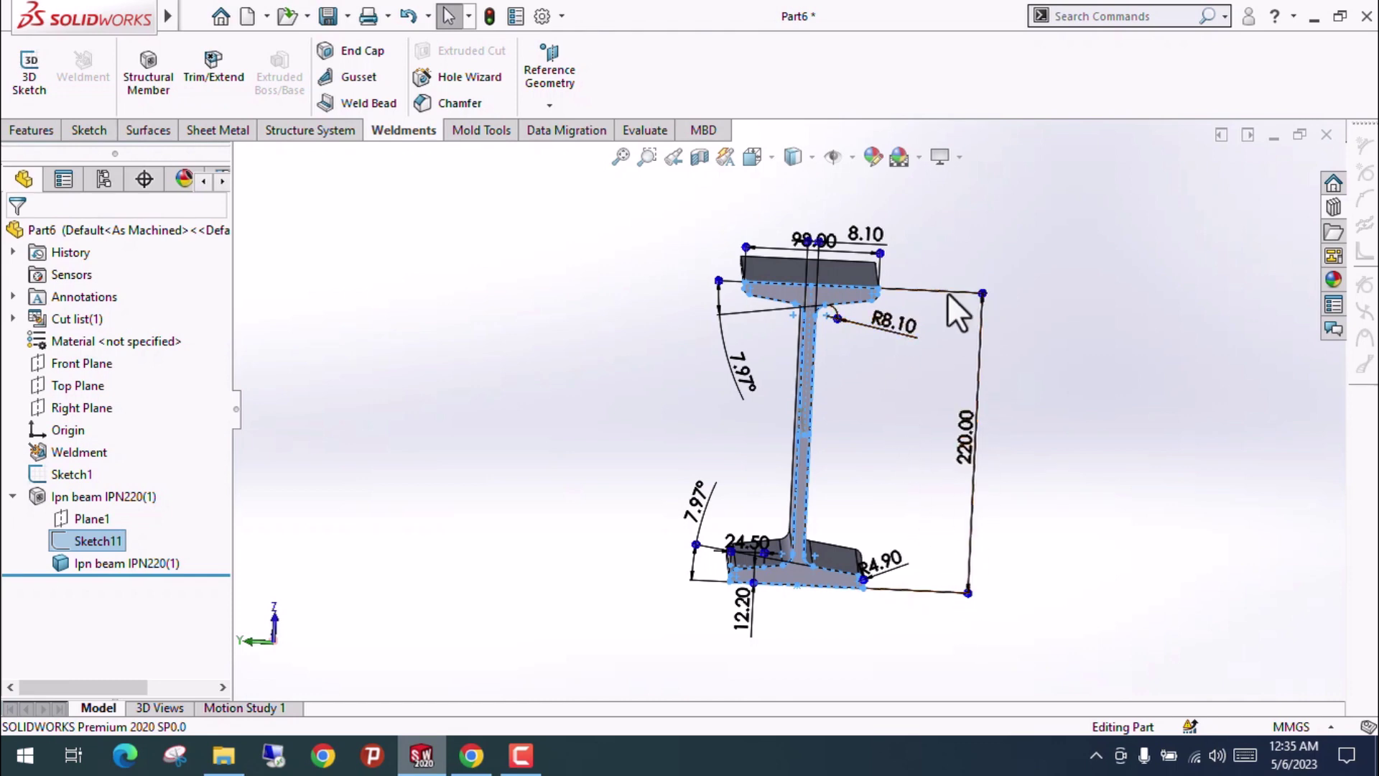
middle_click_drag(865, 236, 889, 245)
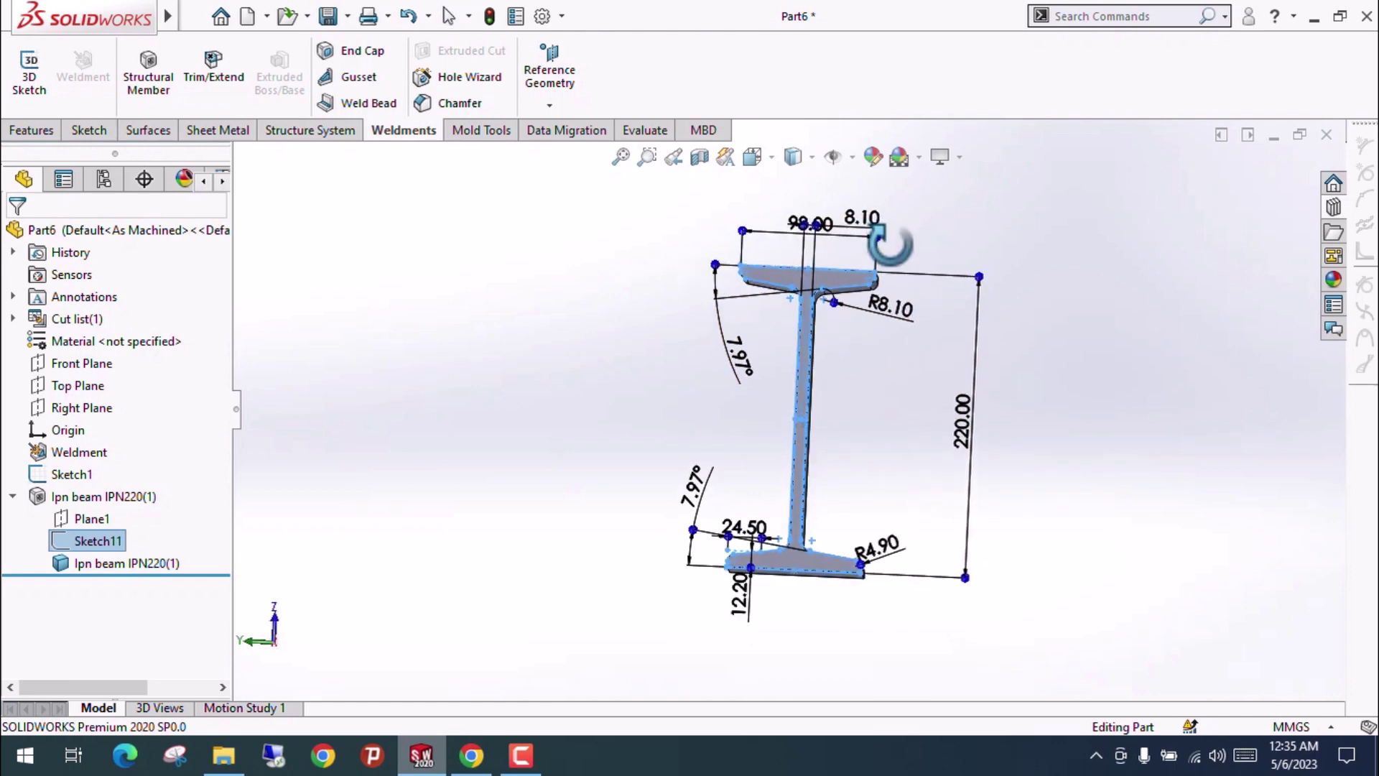
left_click_drag(866, 224, 848, 474)
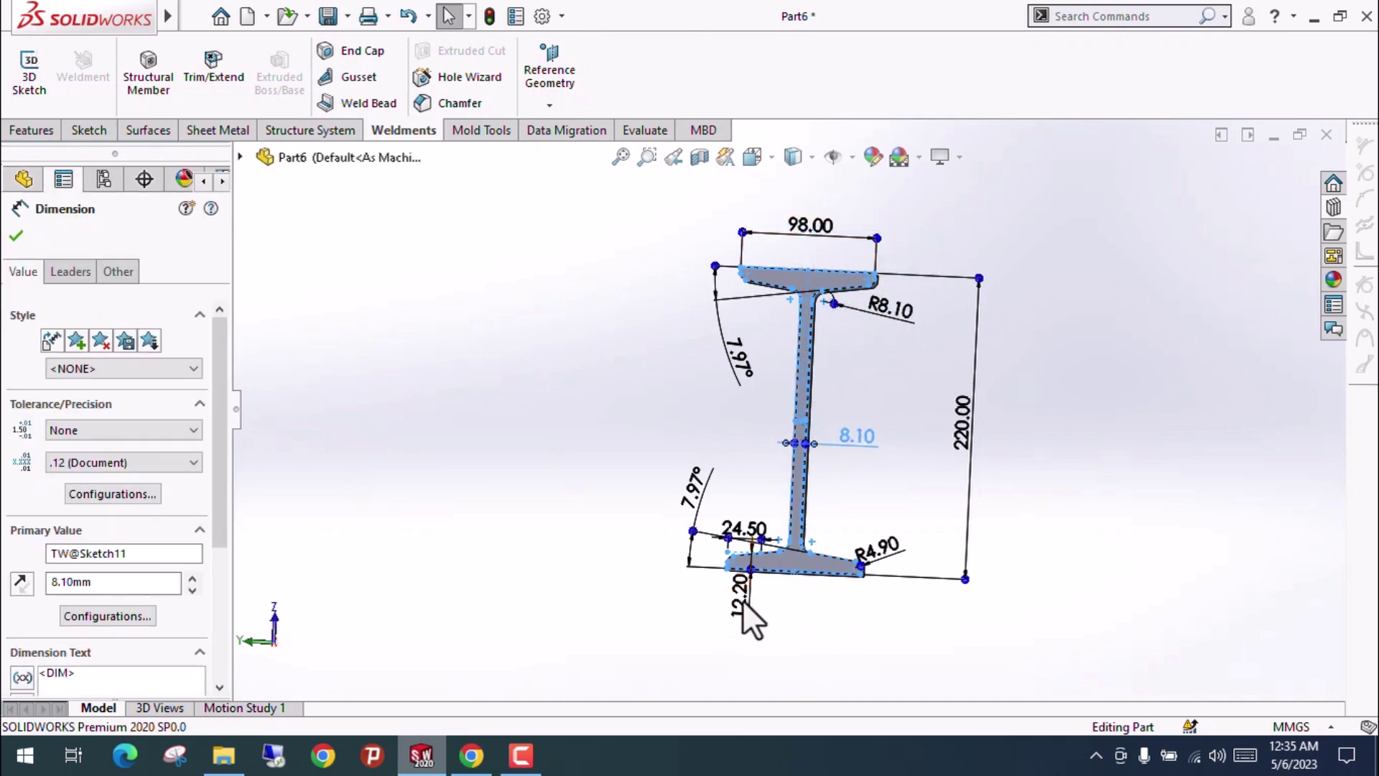
Compare the sketch's web and flange thicknesses with the IPN 220 row in Chrome, and close the dimension properties in SOLIDWORKS.
key("alt+Tab")
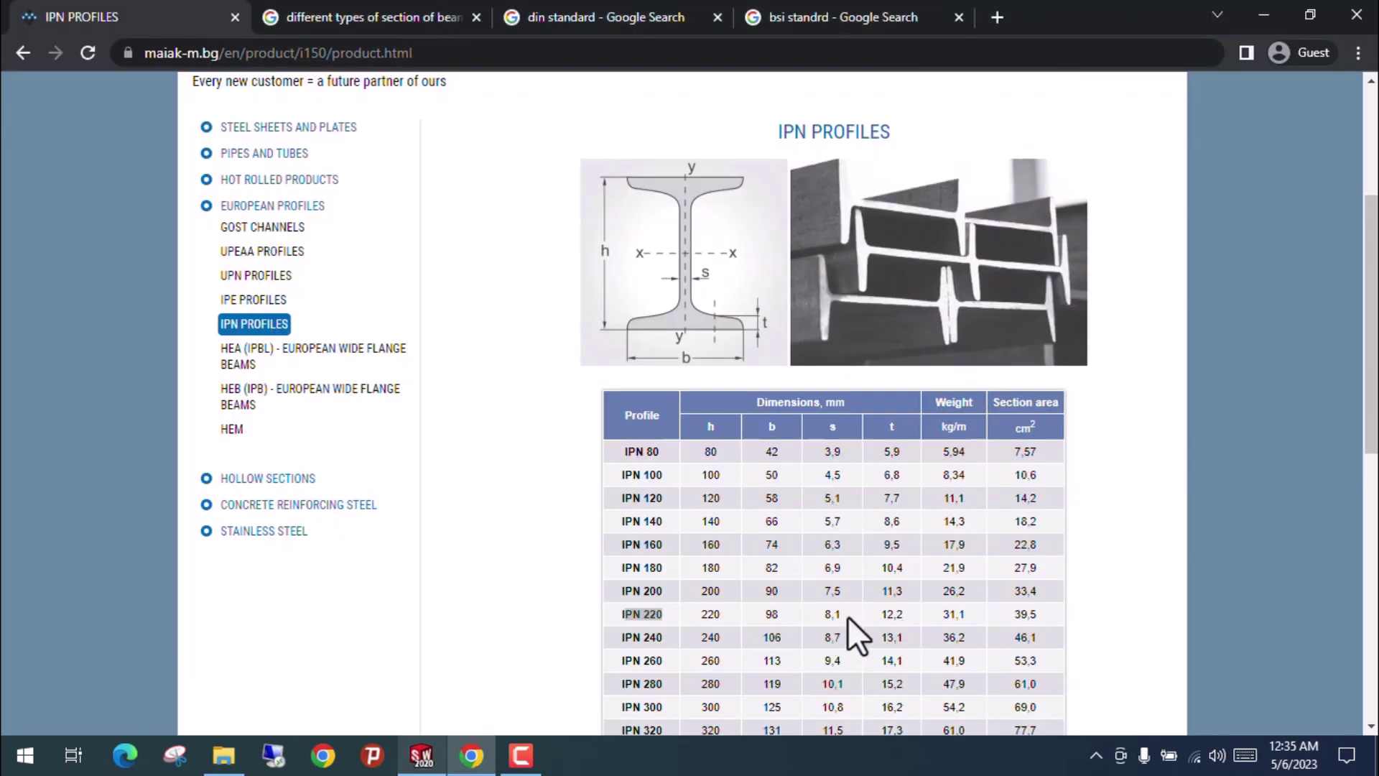
key("alt+Tab")
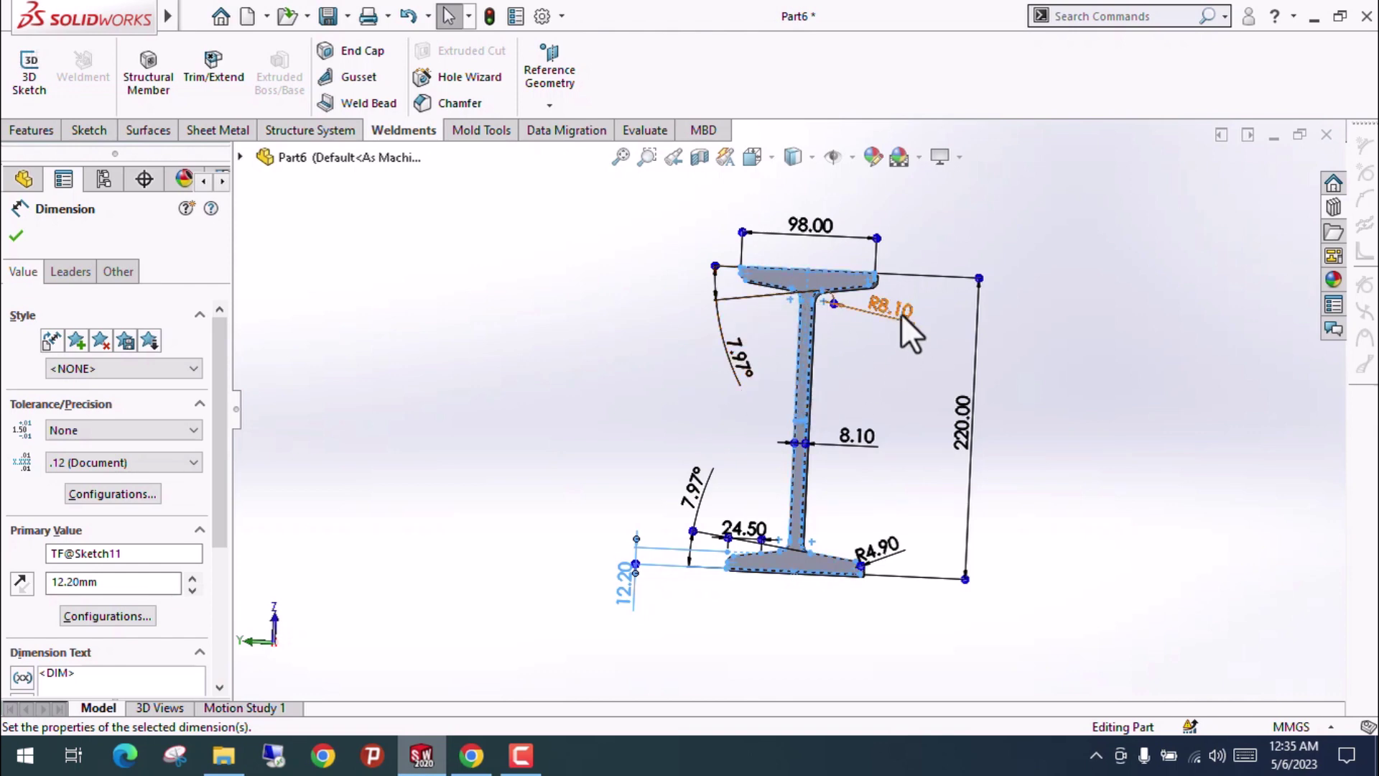
key("alt+Tab")
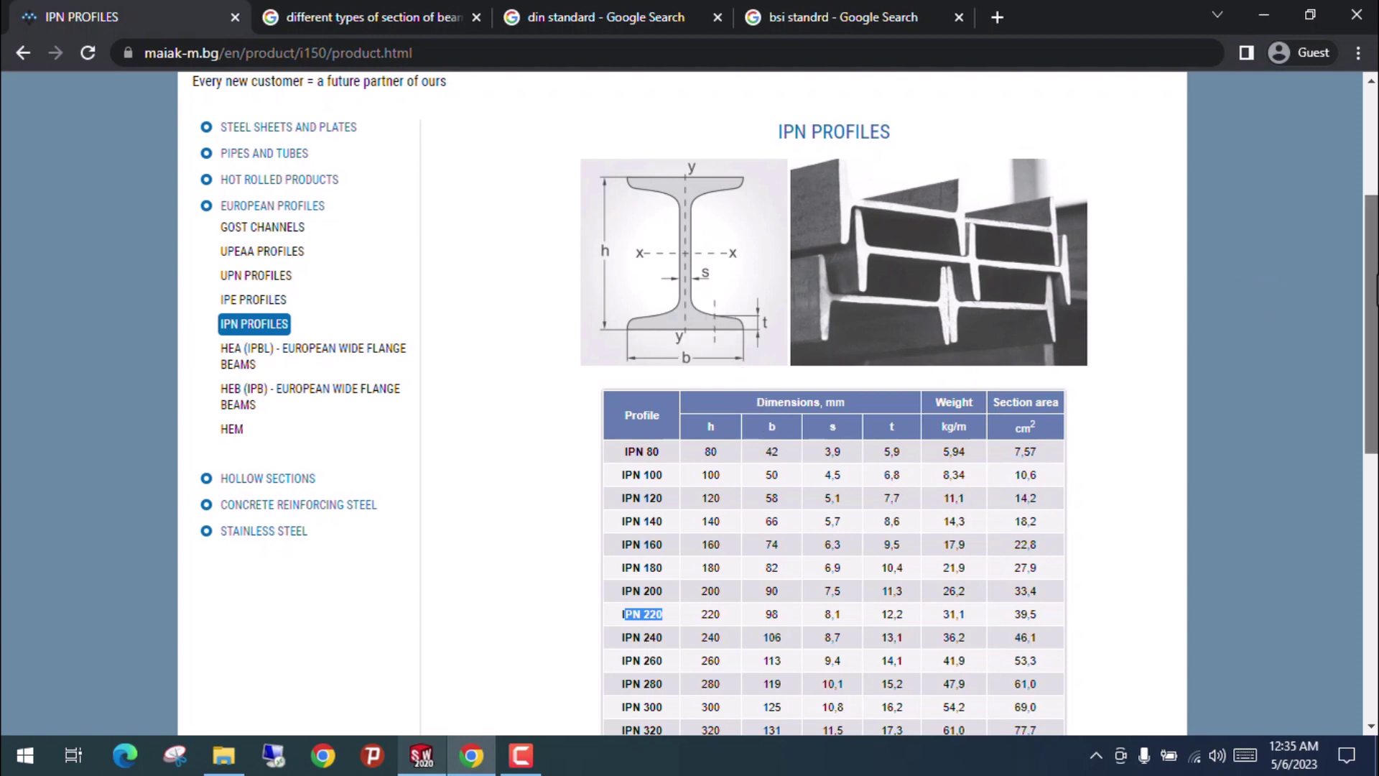
scroll(1372, 302, "down", 2)
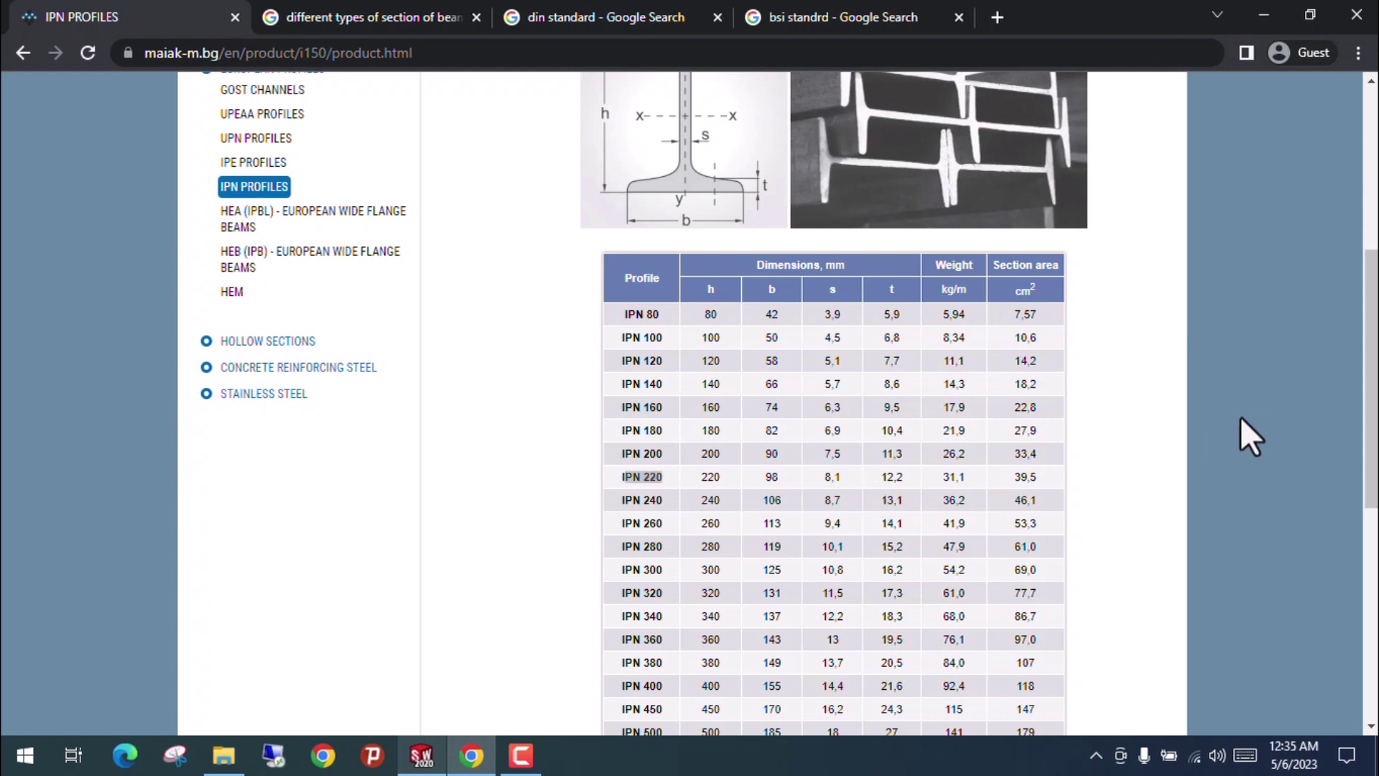
key("alt+Tab")
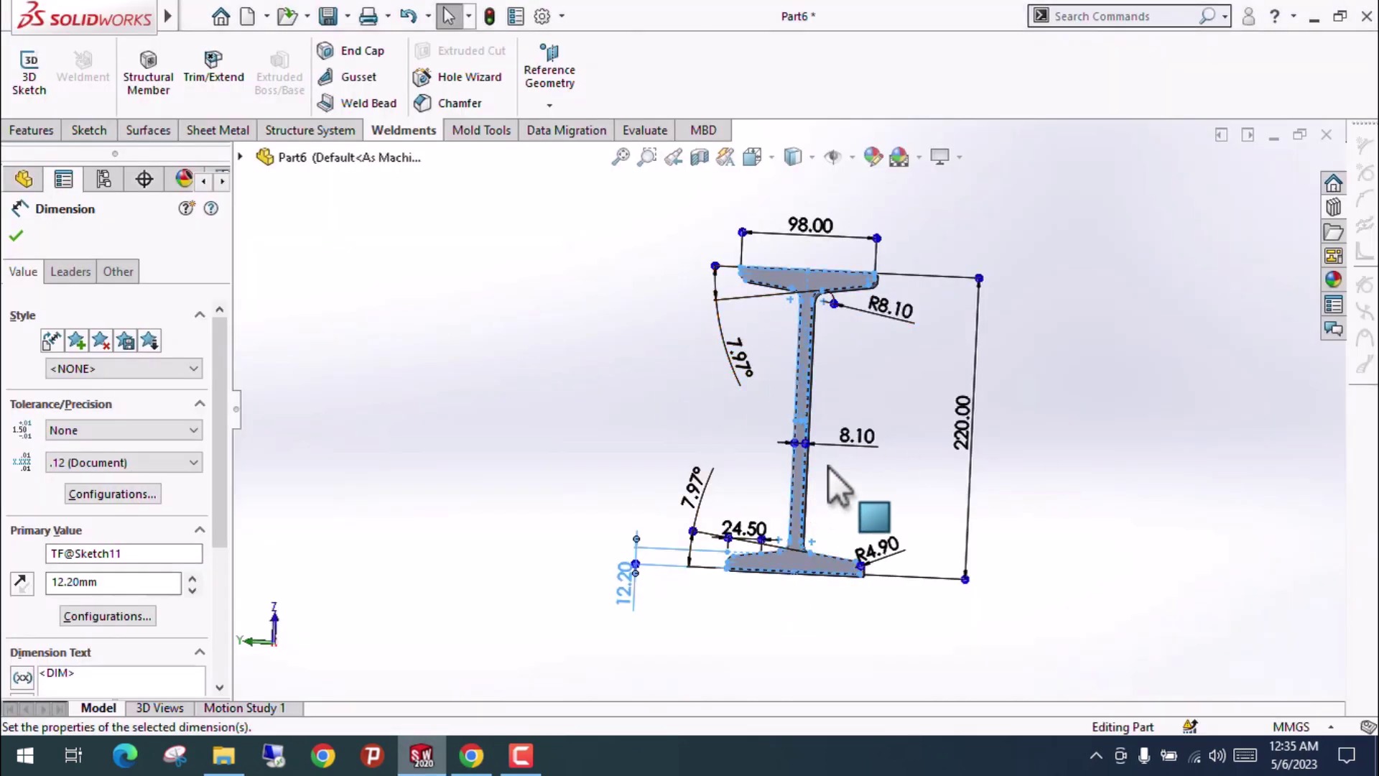
left_click(16, 237)
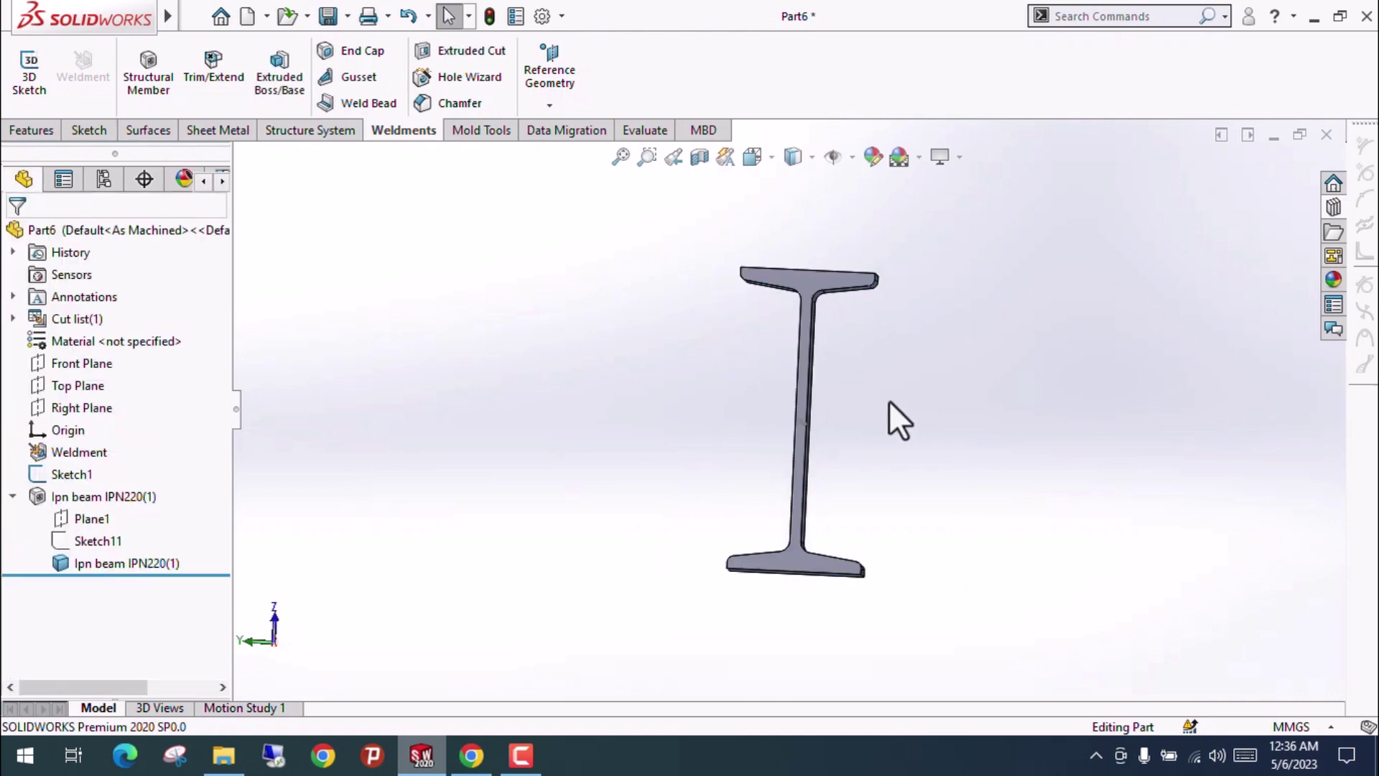
Delete the IPN220 beam structural member from the part, keeping its path sketch.
middle_click_drag(838, 424, 910, 330)
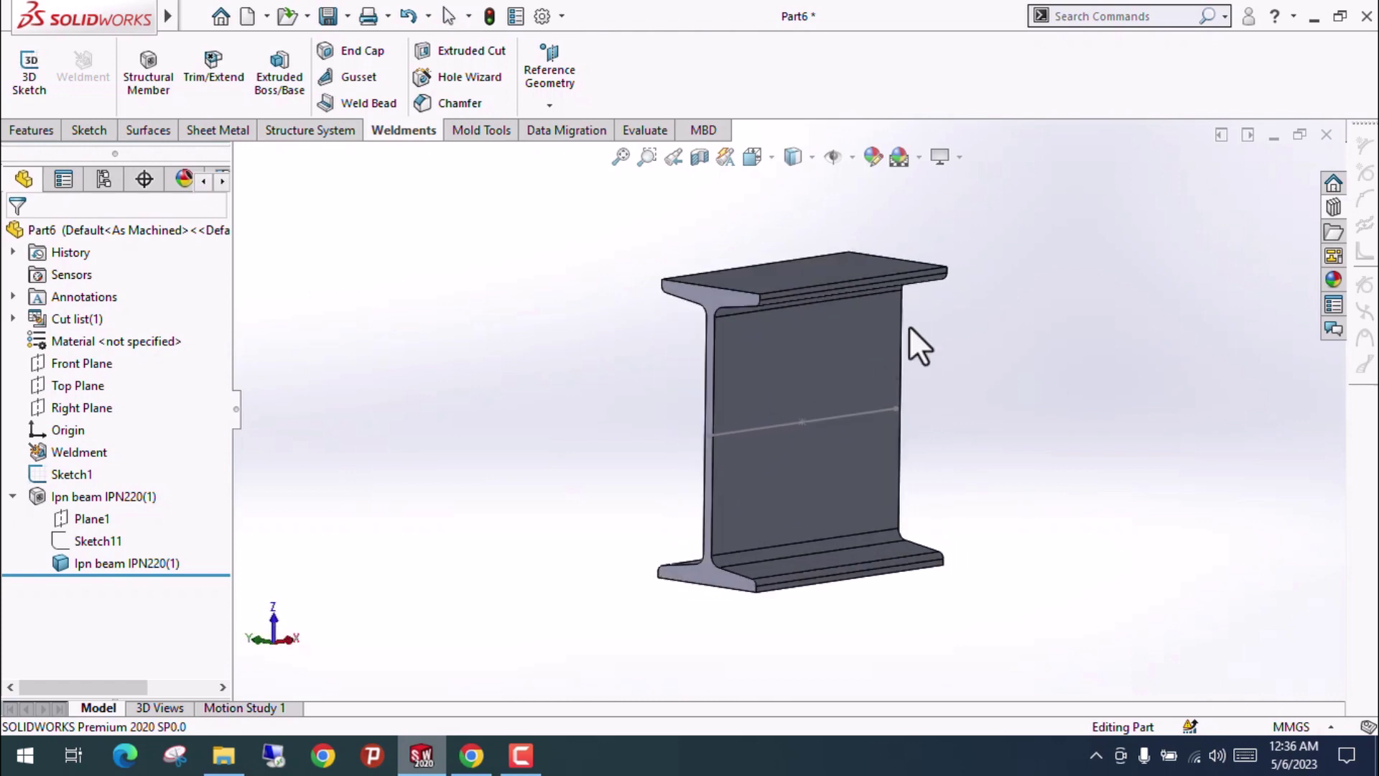
left_click(128, 493)
key("Delete")
key("Return")
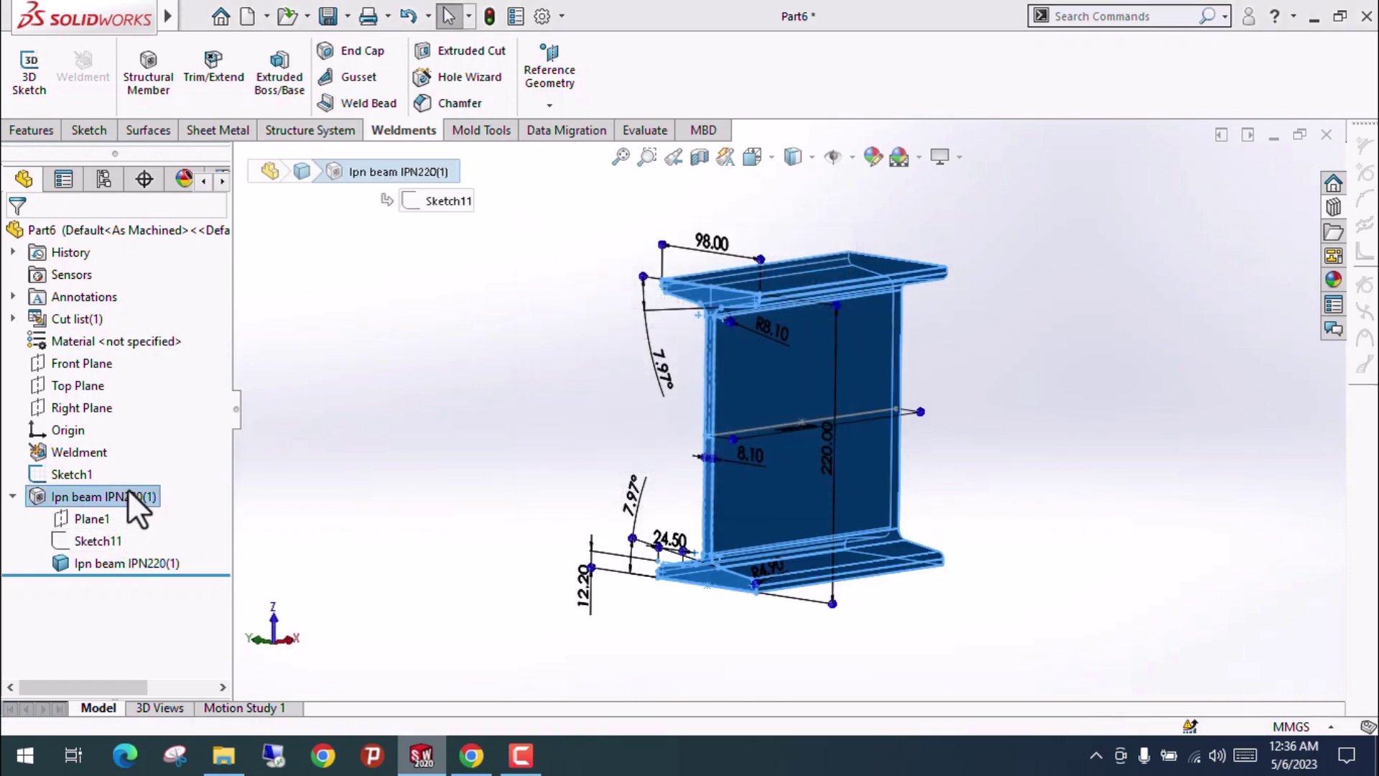
Switch to Chrome and view the dimension table on the catalog's IPE profiles page.
left_click(470, 756)
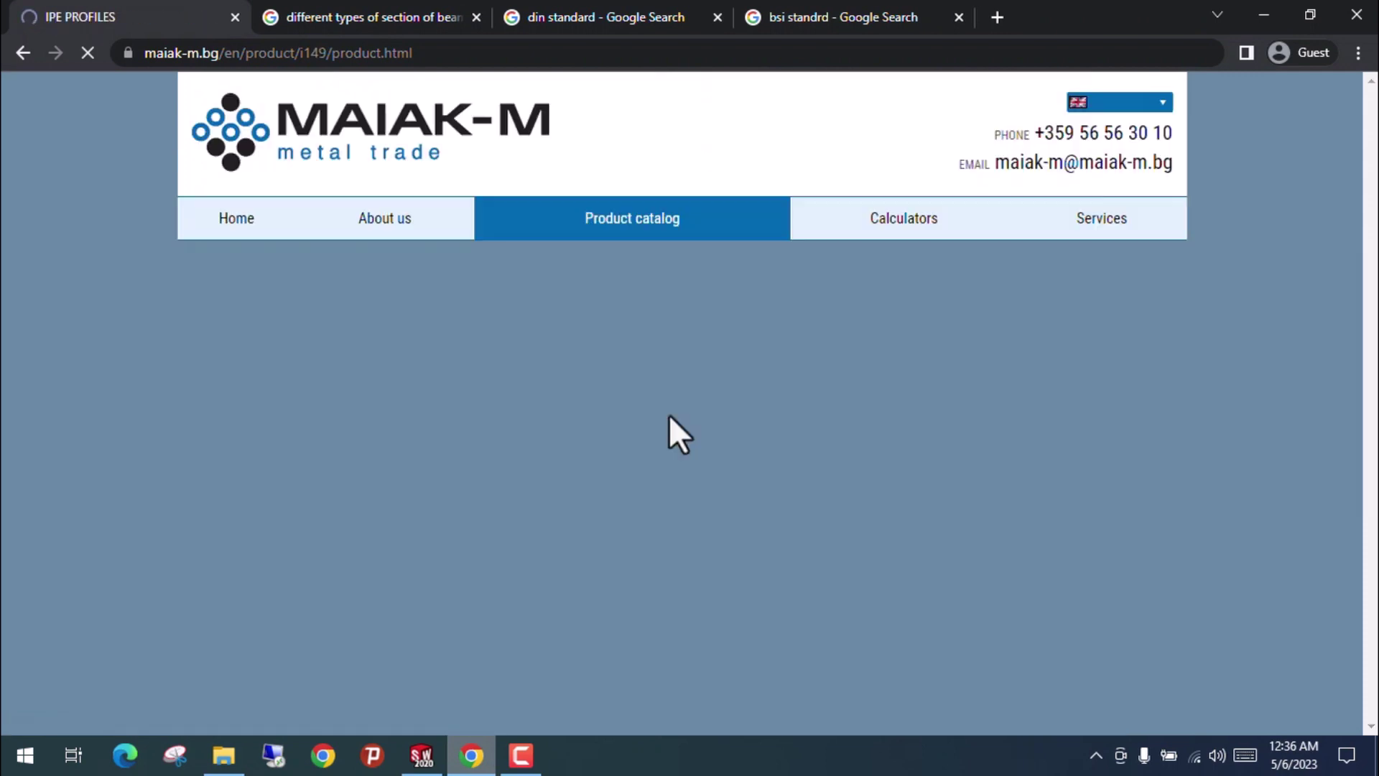
scroll(1333, 385, "down", 5)
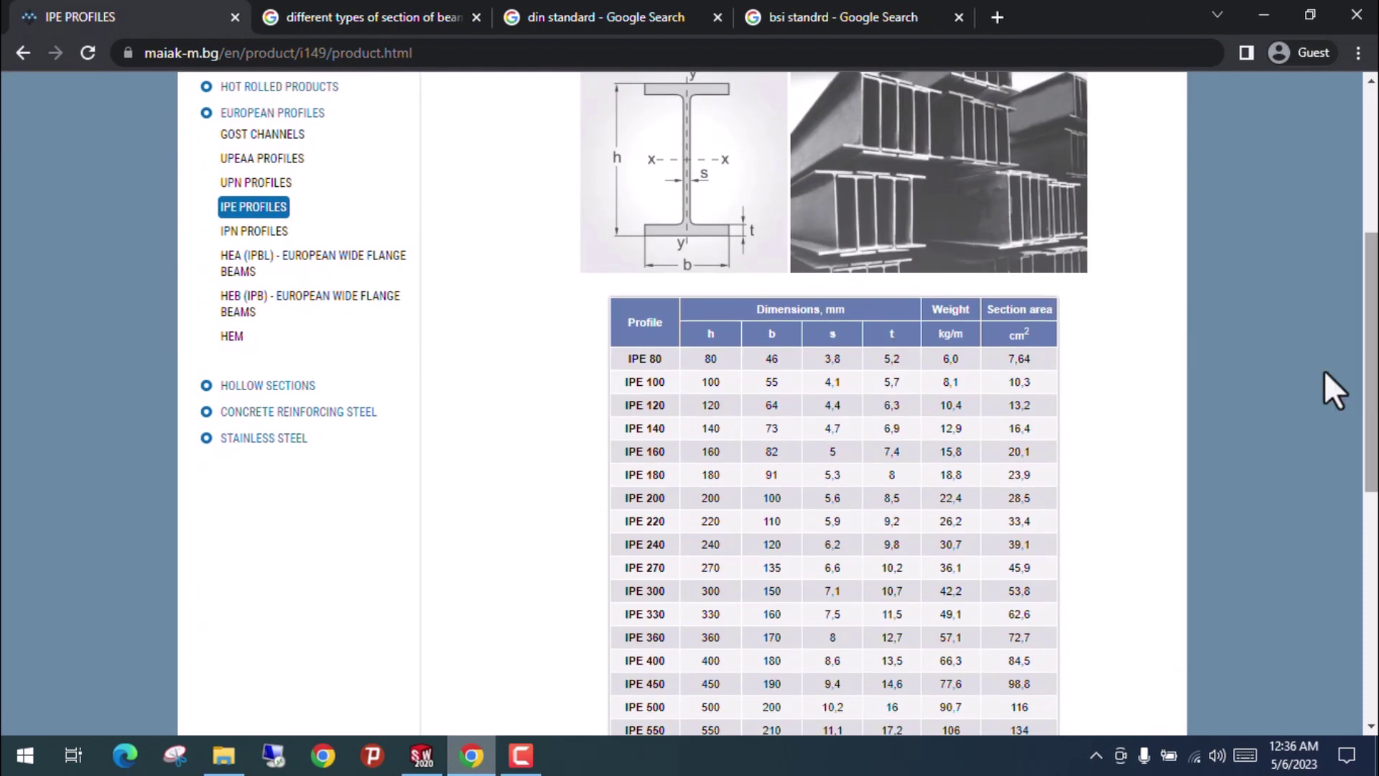
Switch to SOLIDWORKS and set up a DIN structural member with type IPE Beam and size IPE240.
left_click(470, 755)
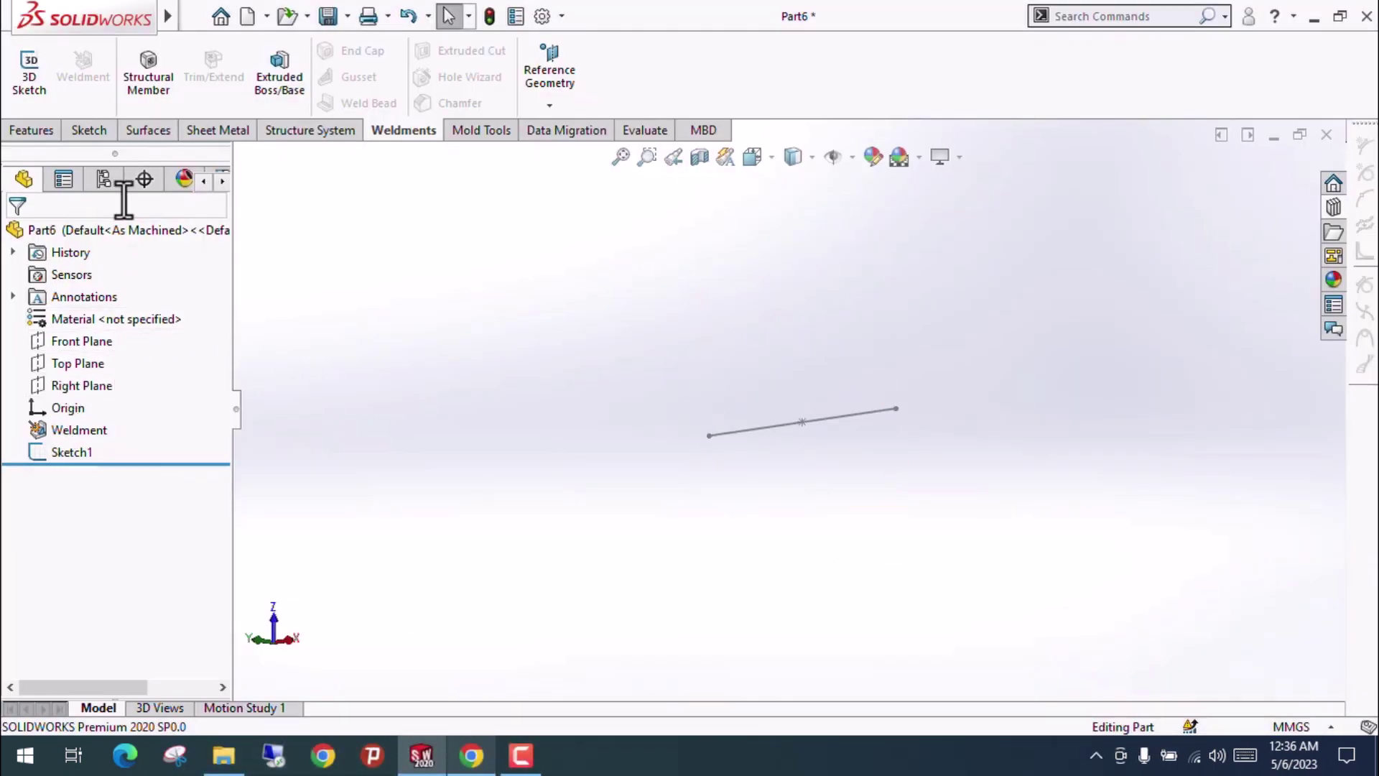
left_click(148, 71)
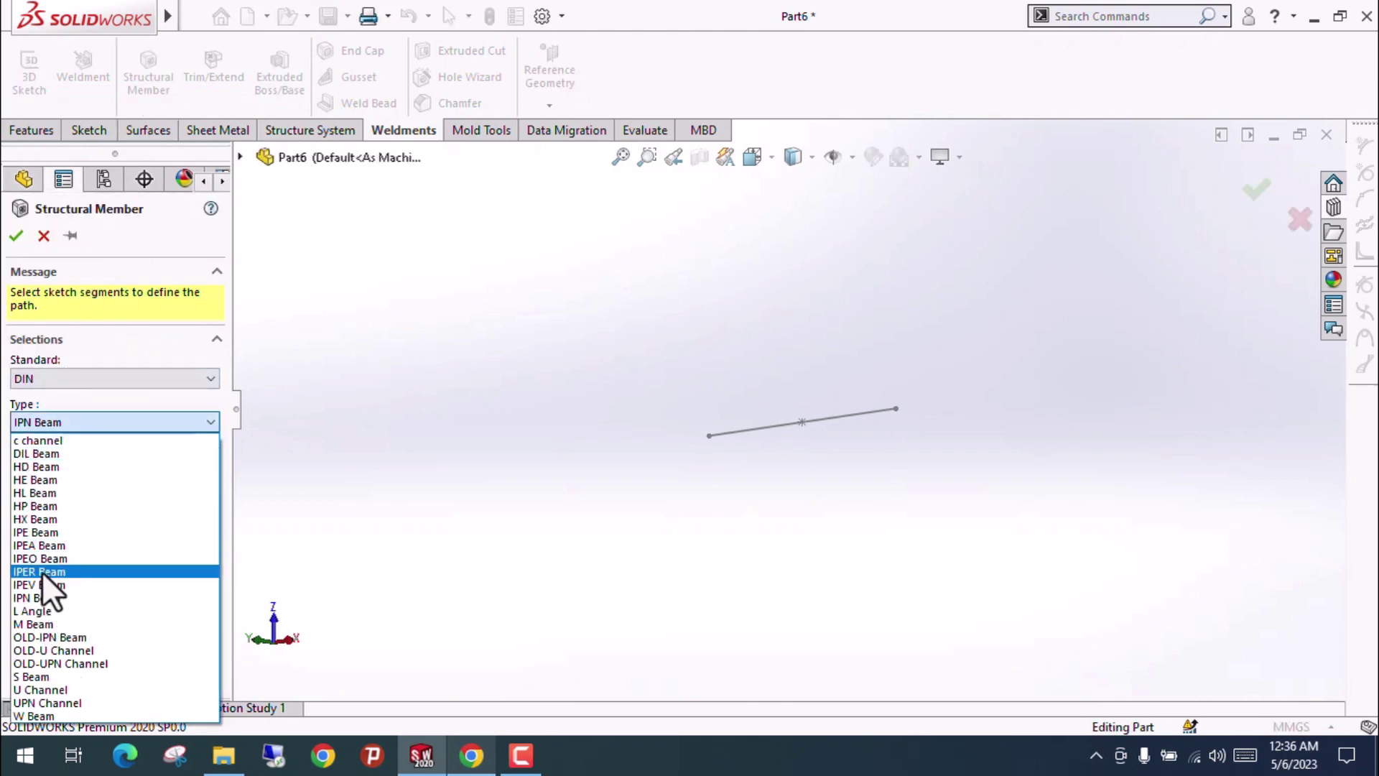
left_click(59, 531)
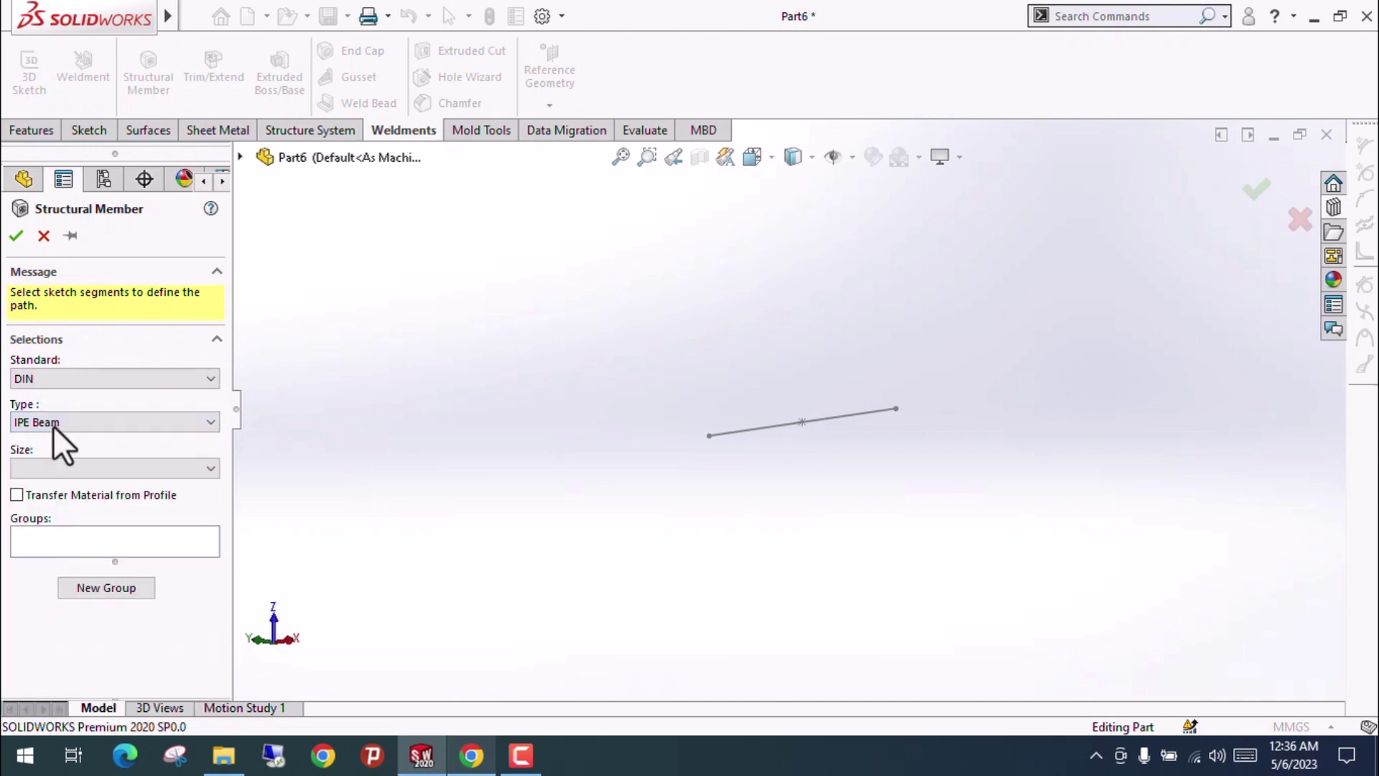
left_click(60, 470)
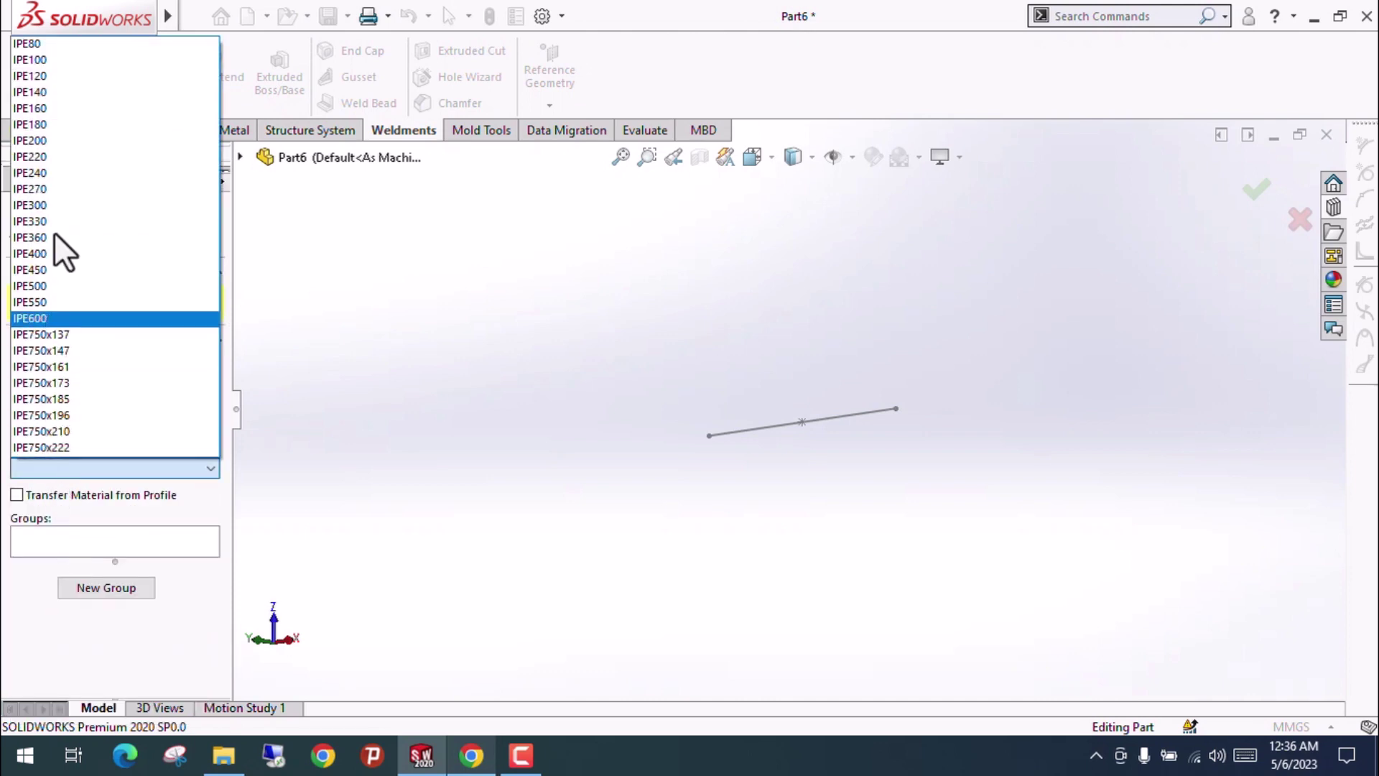
left_click(42, 176)
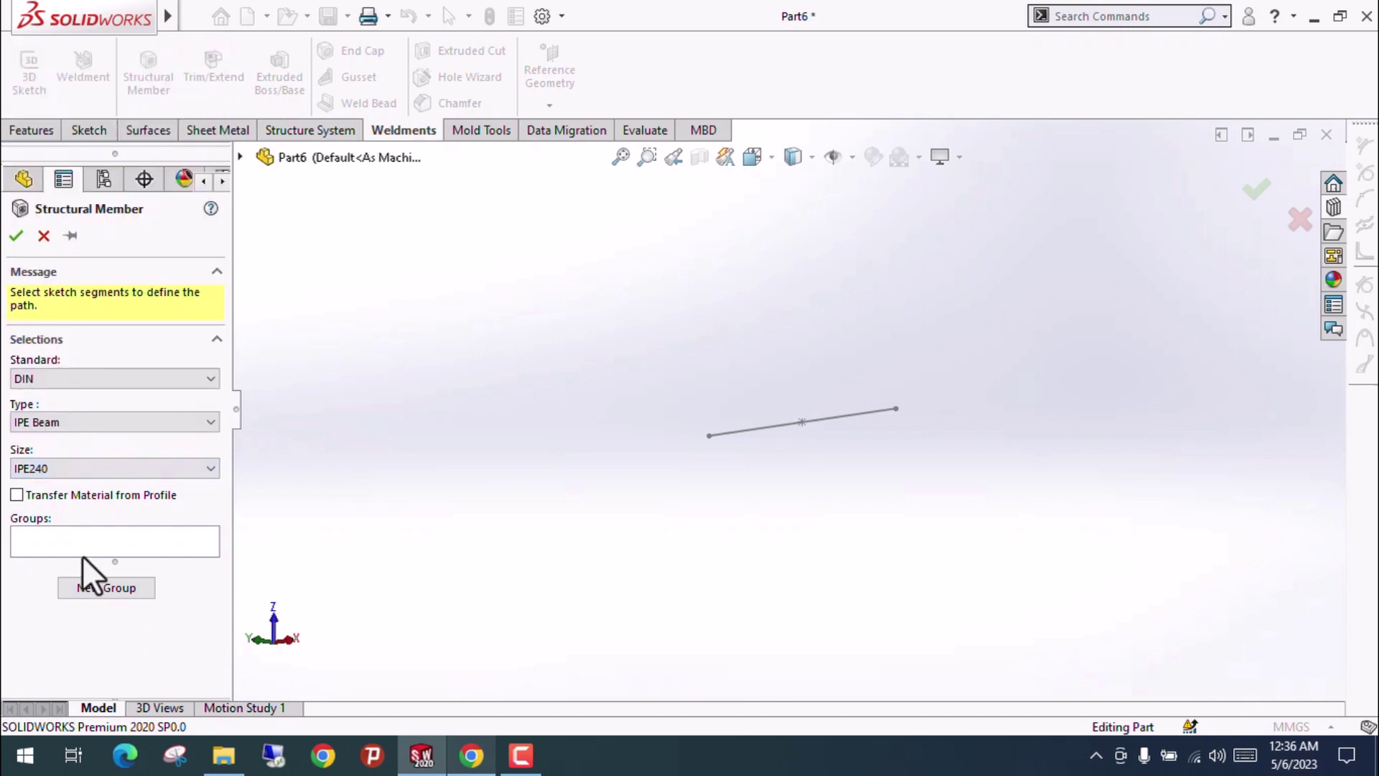
Select the existing sketch line as the group path and create the IPE240 structural member along it.
left_click(208, 539)
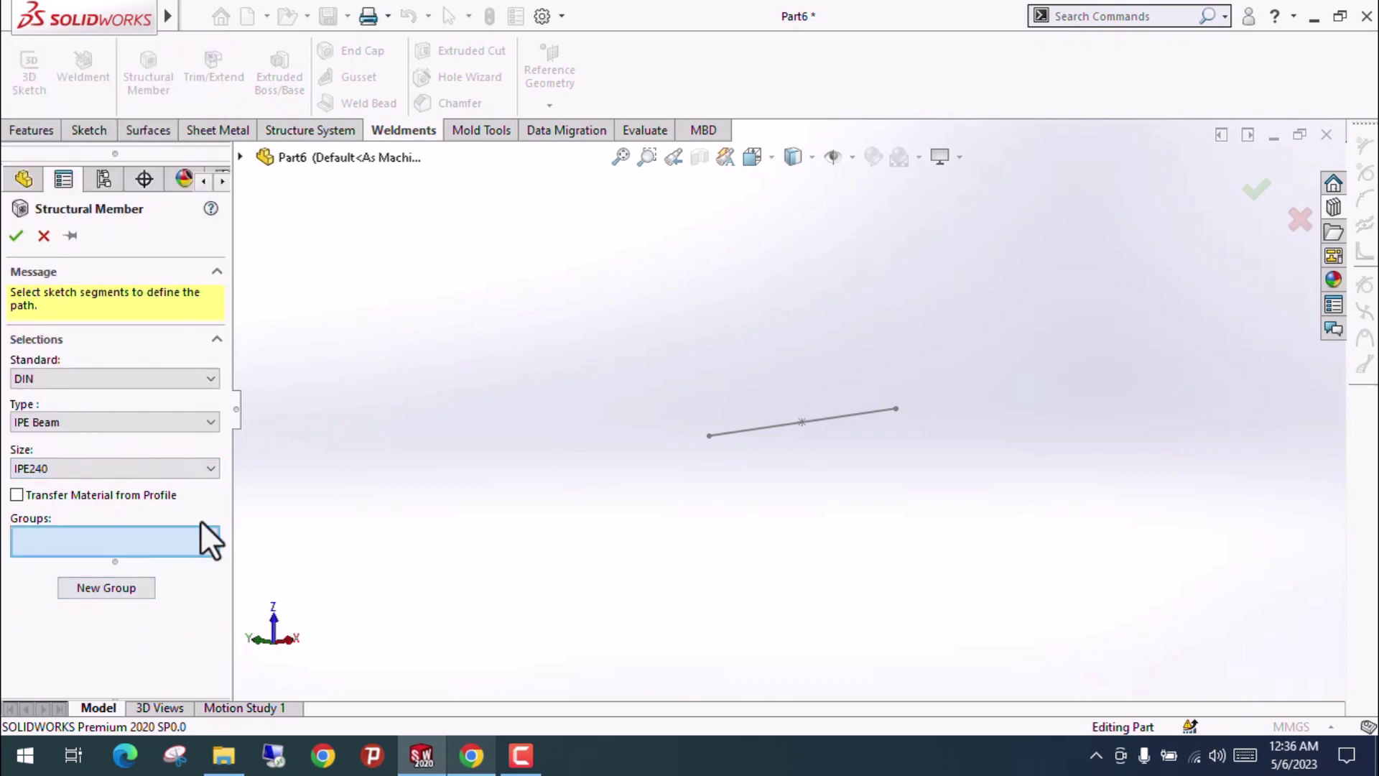
left_click(816, 421)
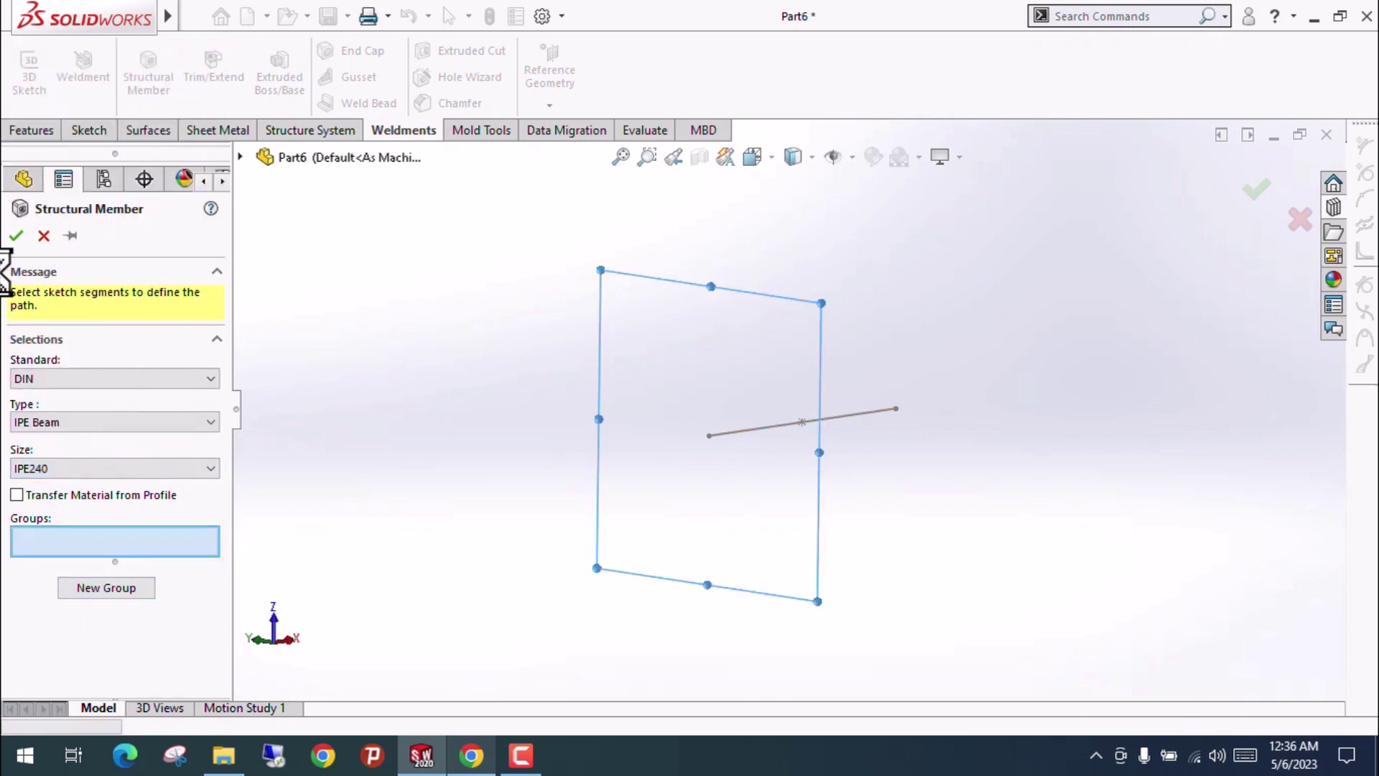
left_click(16, 237)
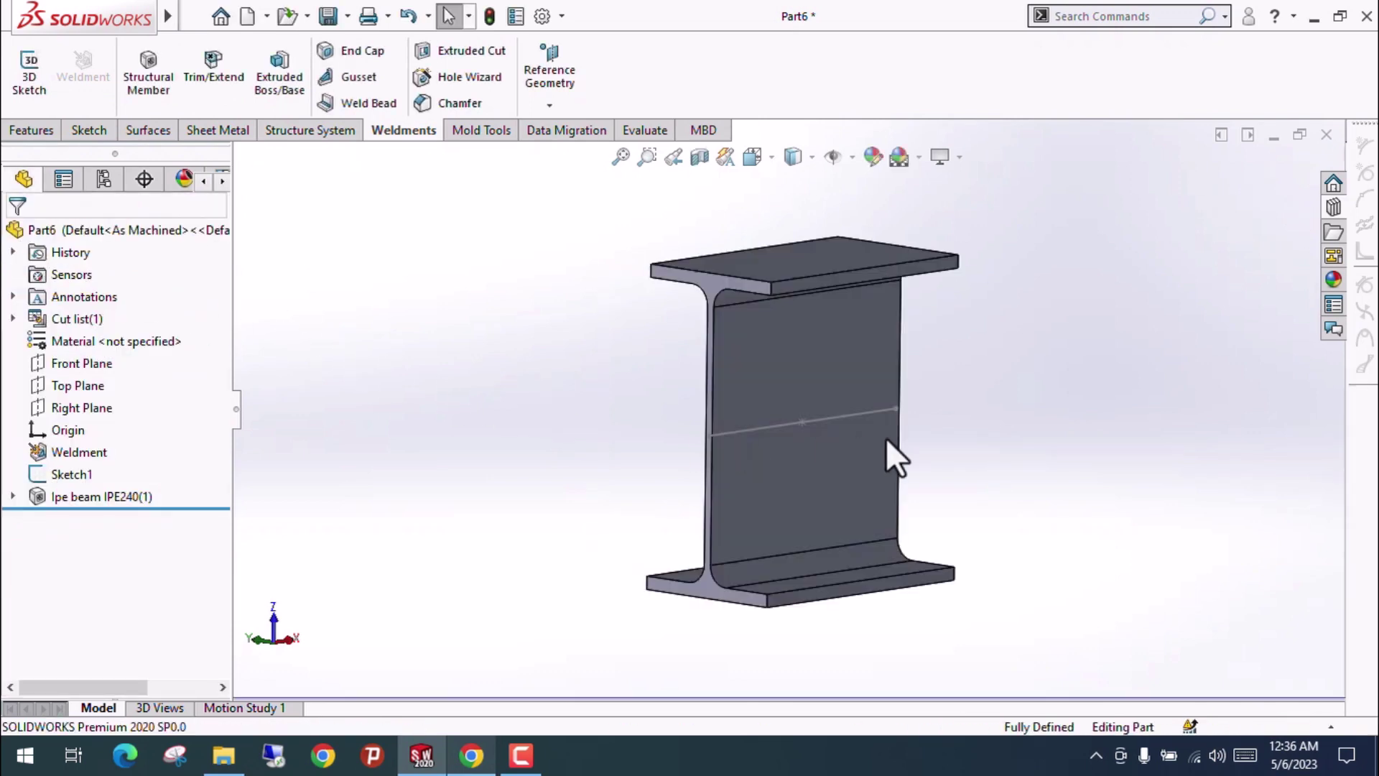
Inspect the IPE240 beam's end profile and display the dimensions of its profile sketch.
mouse_move(893, 455)
middle_mouse_down()
mouse_move(985, 400)
mouse_move(1006, 418)
mouse_move(998, 398)
middle_mouse_up()
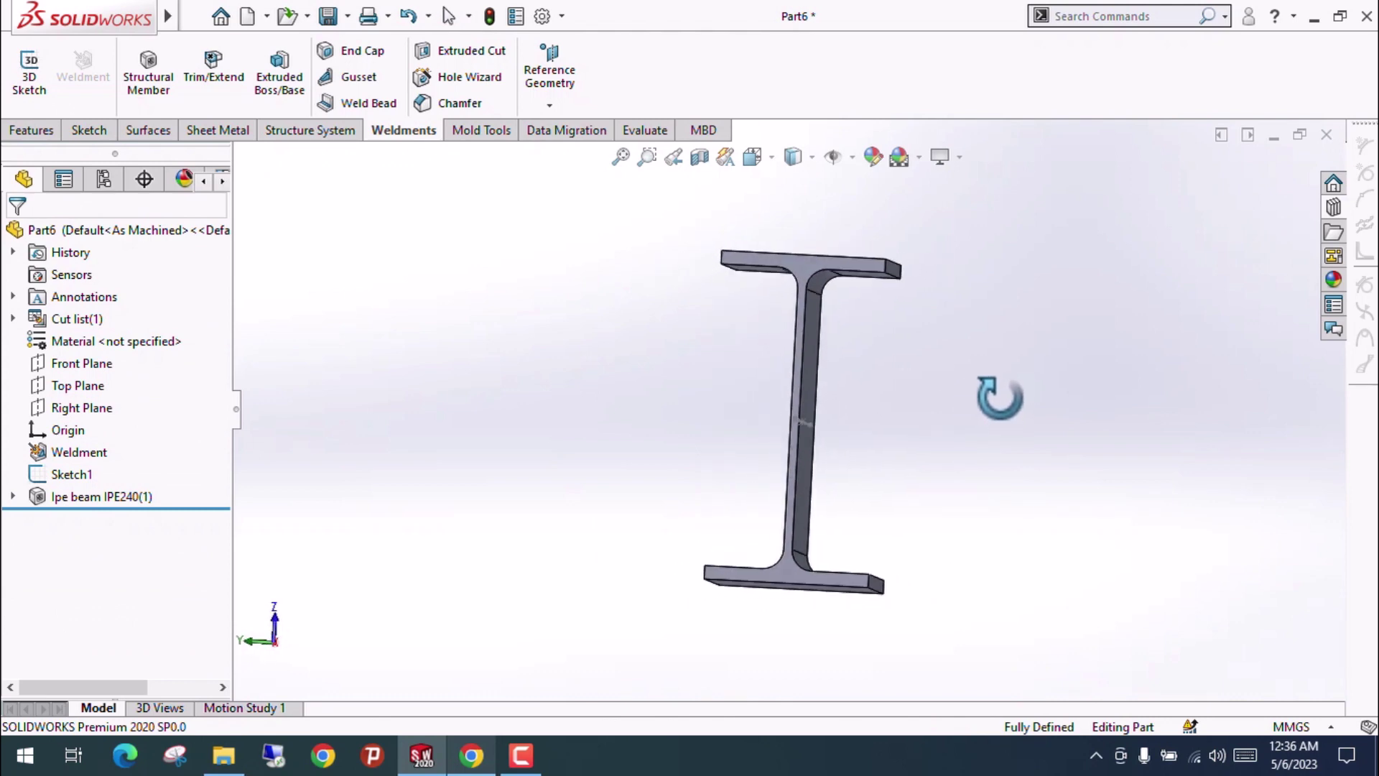
middle_click_drag(790, 298, 761, 292)
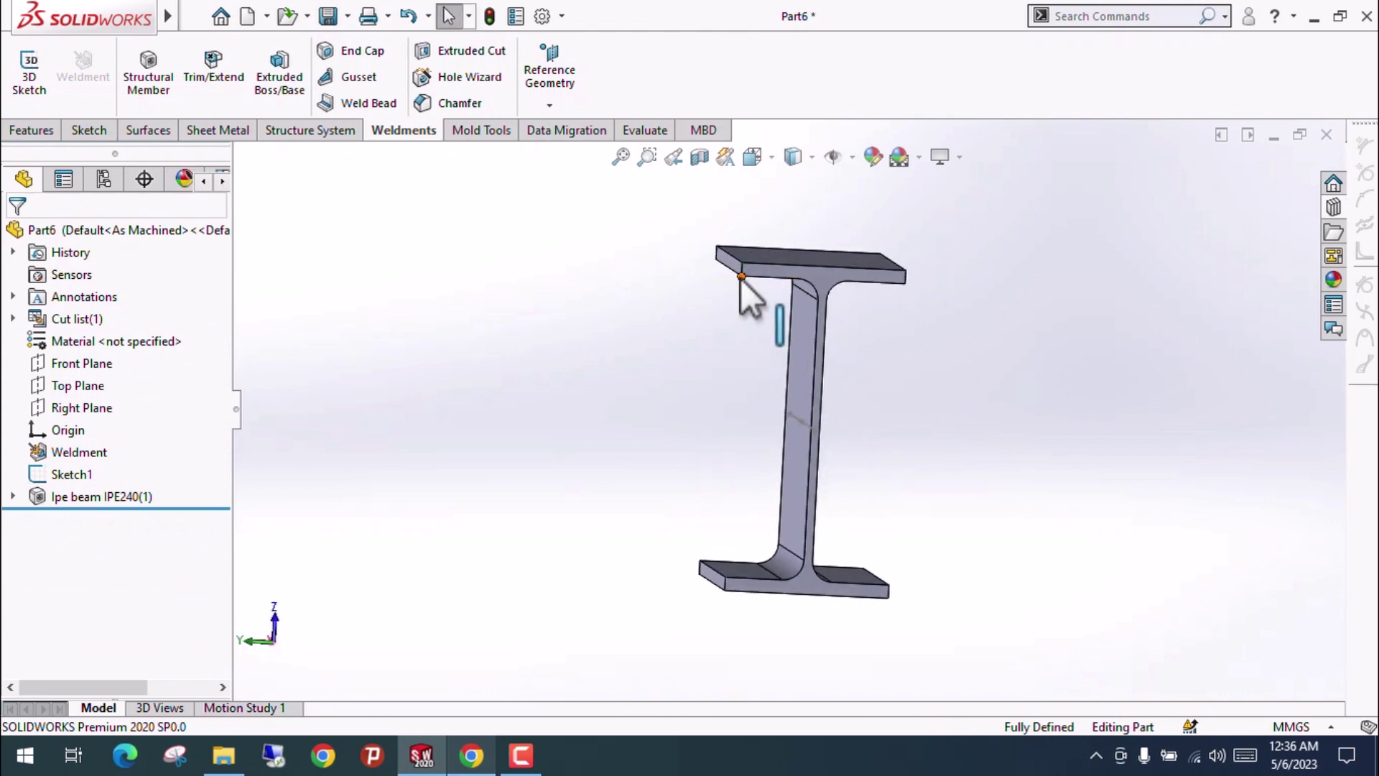
middle_click_drag(602, 380, 502, 420)
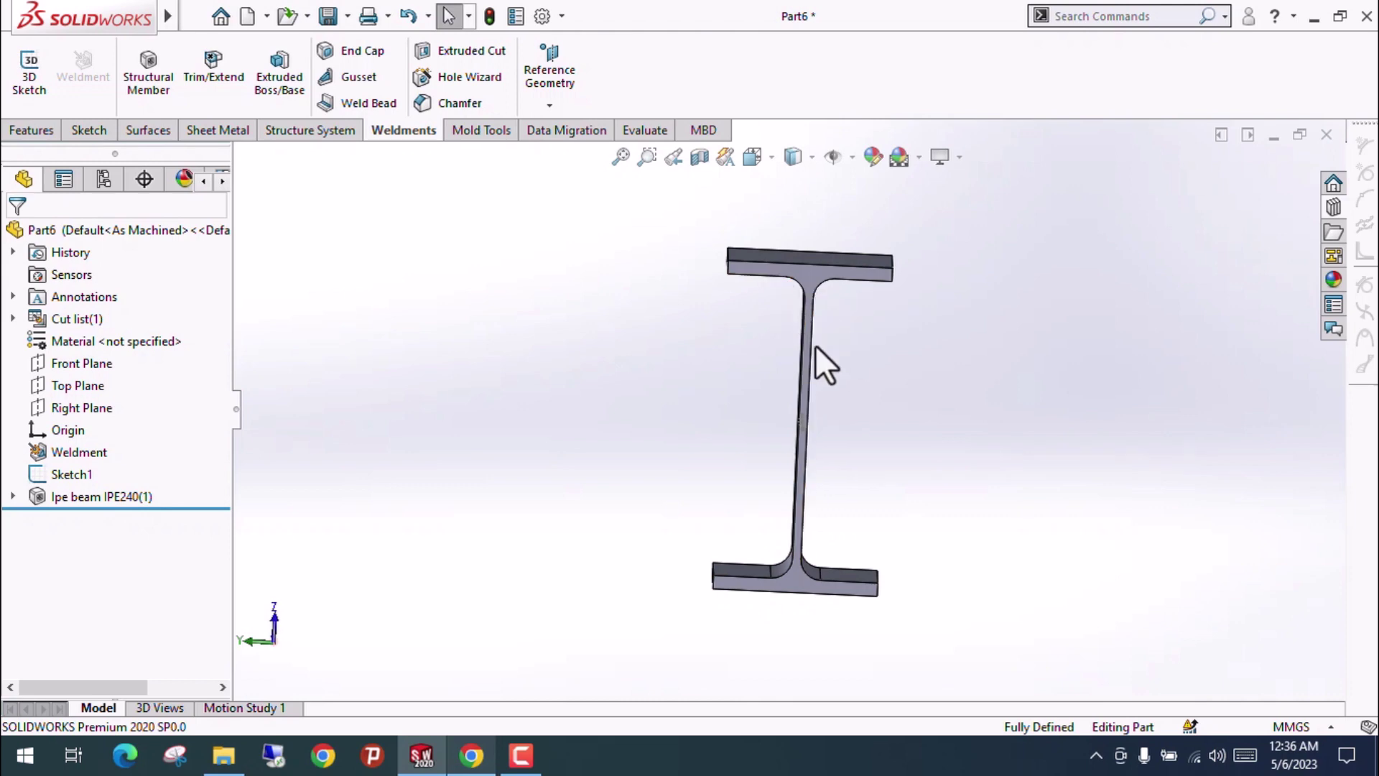
left_click(13, 496)
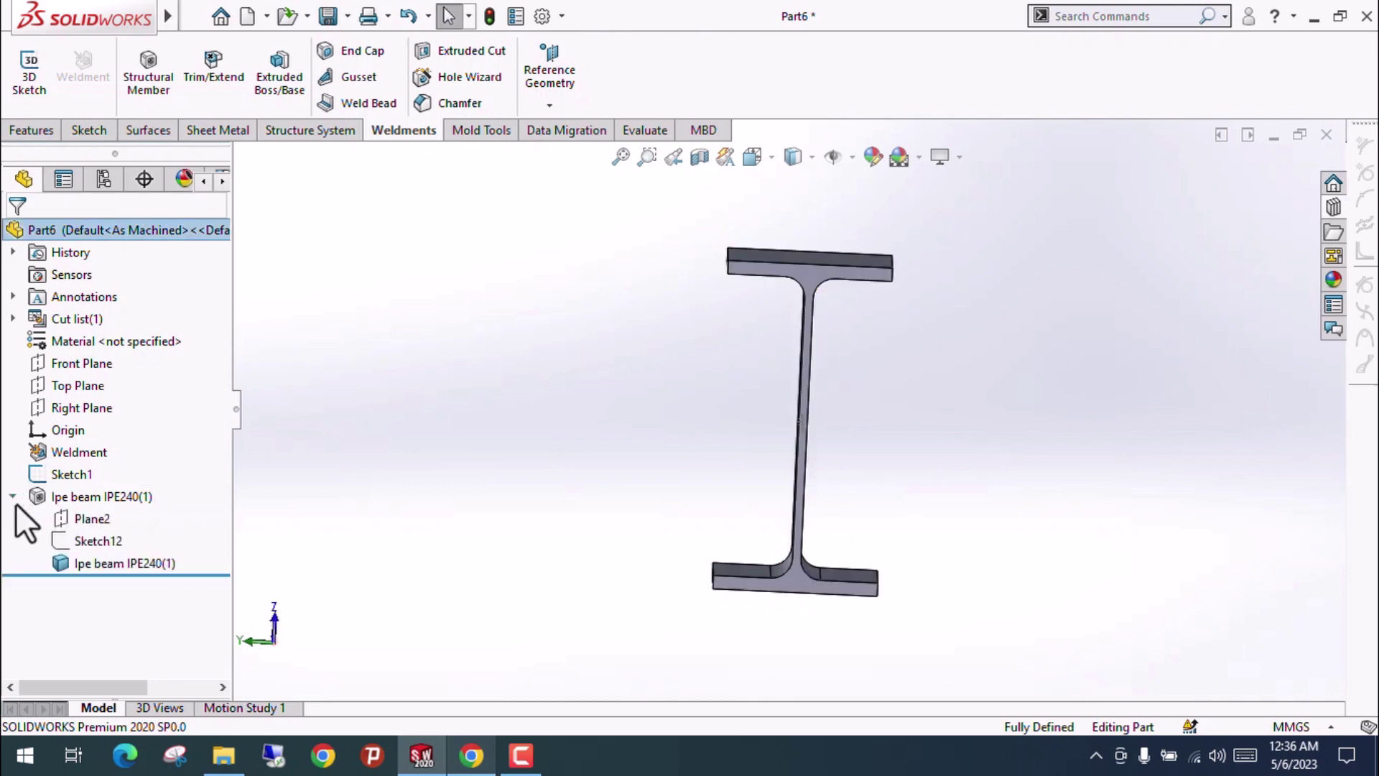
left_click(106, 540)
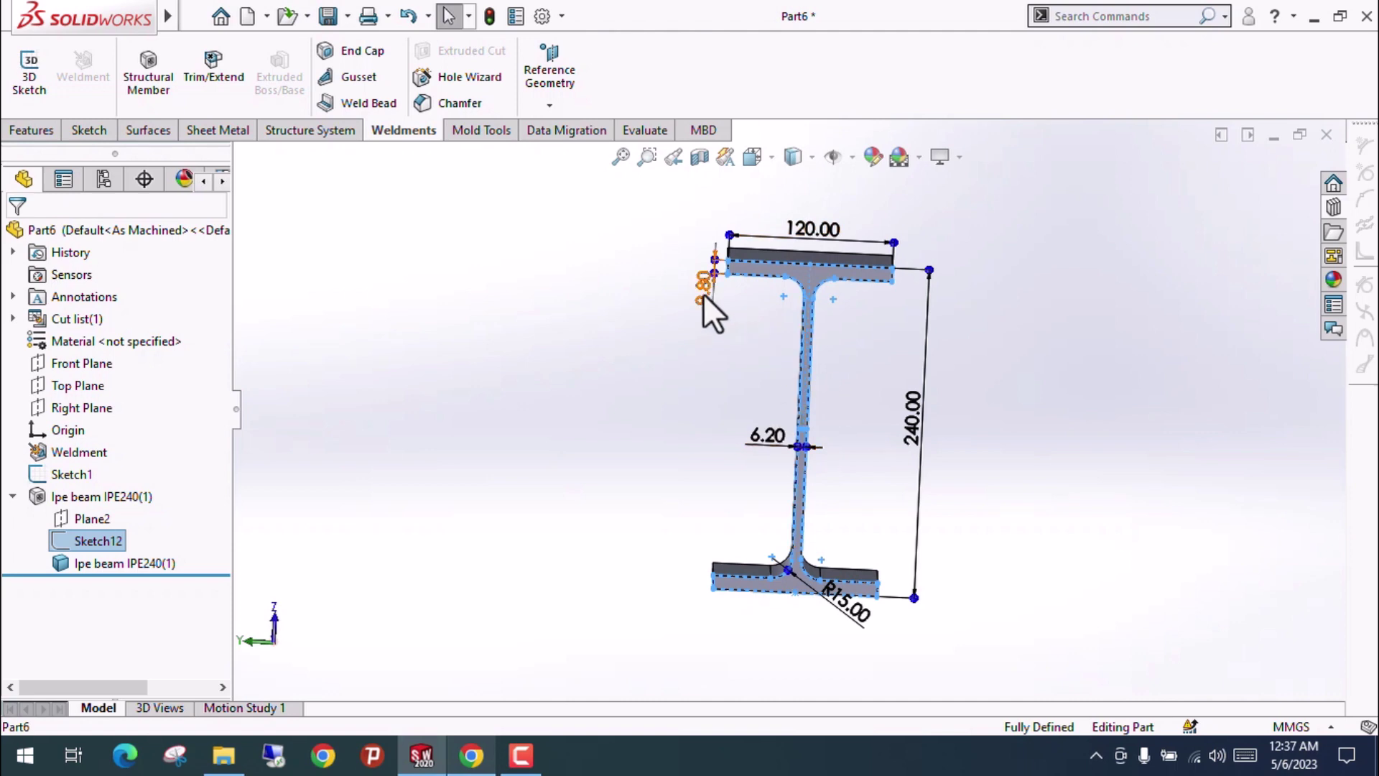
Compare the IPE240 profile sketch's height, width, web and flange thickness in SOLIDWORKS with the IPE 240 row of the catalog table in Chrome.
key("alt+Tab")
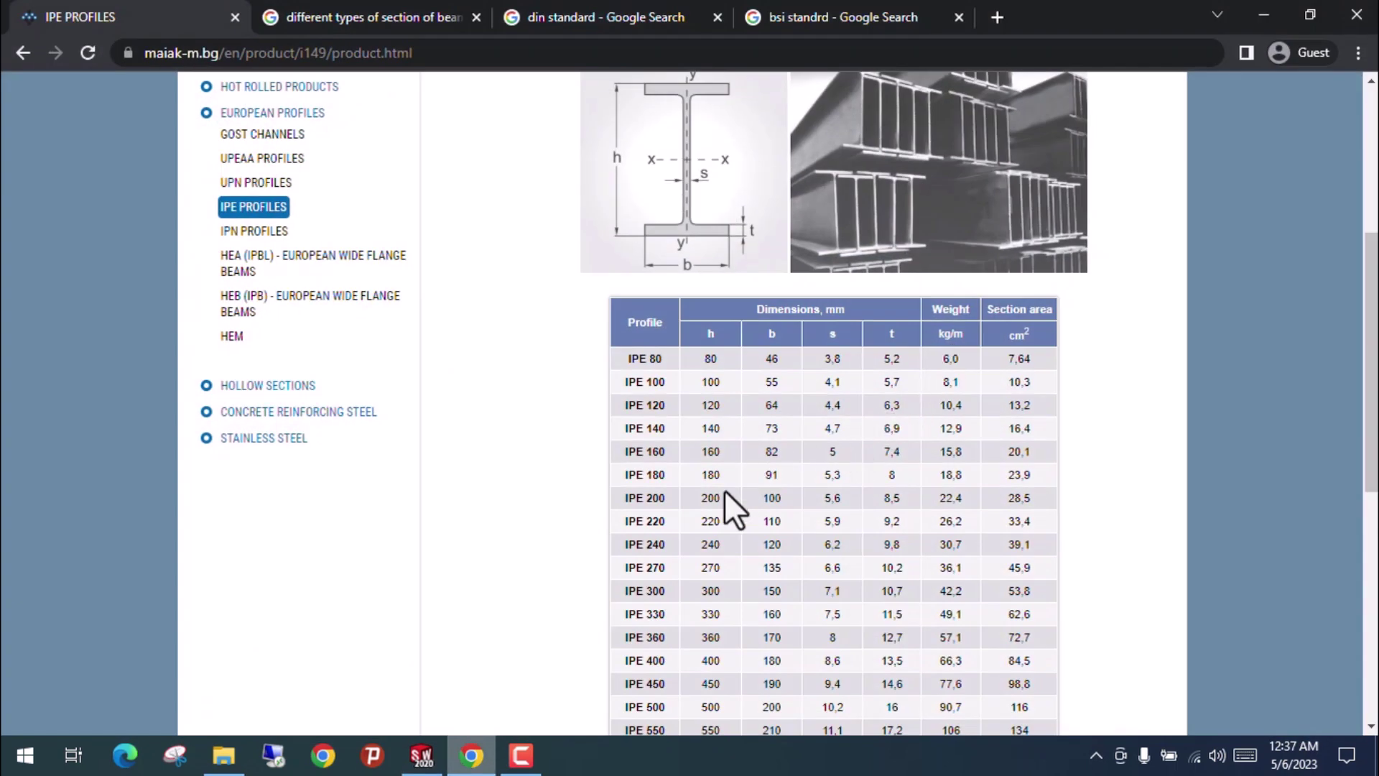
scroll(1261, 403, "down", 2)
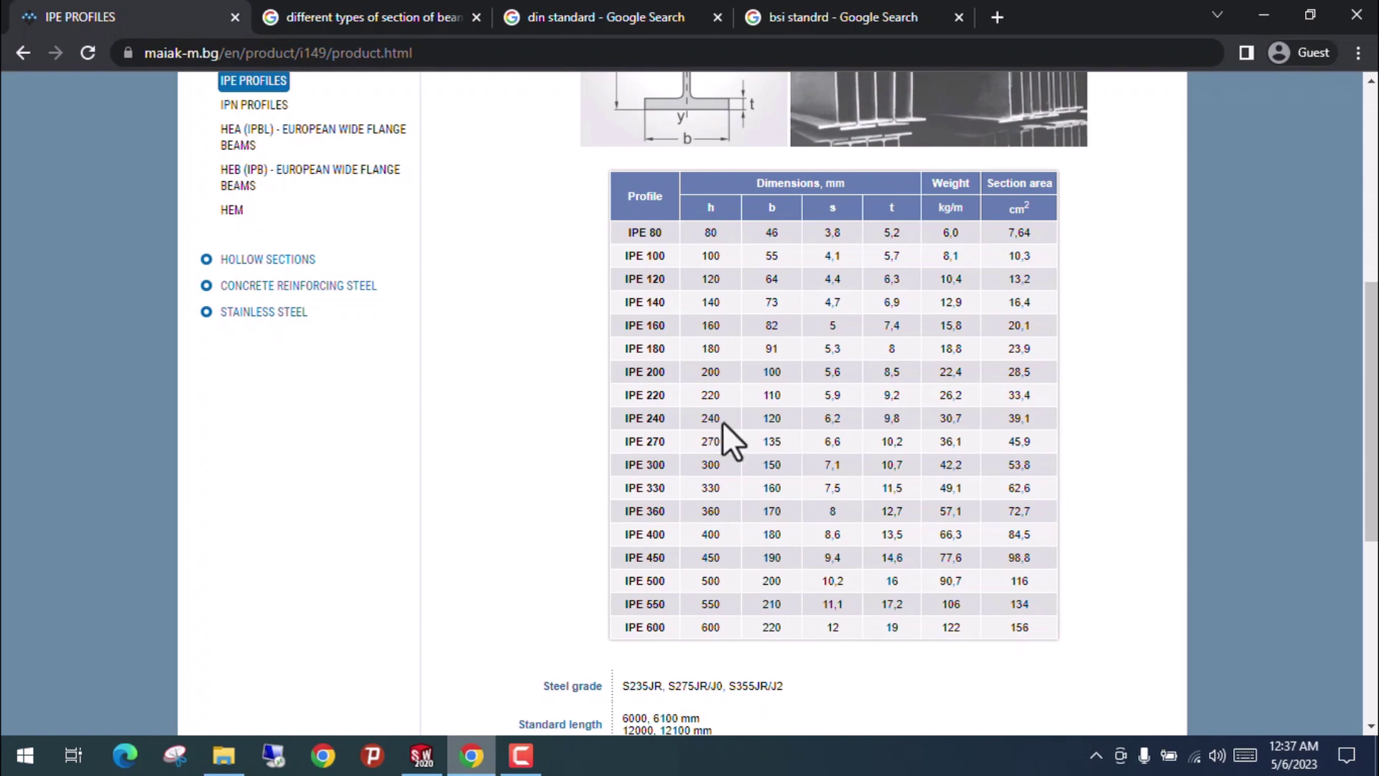
key("alt+Tab")
key("alt+Tab")
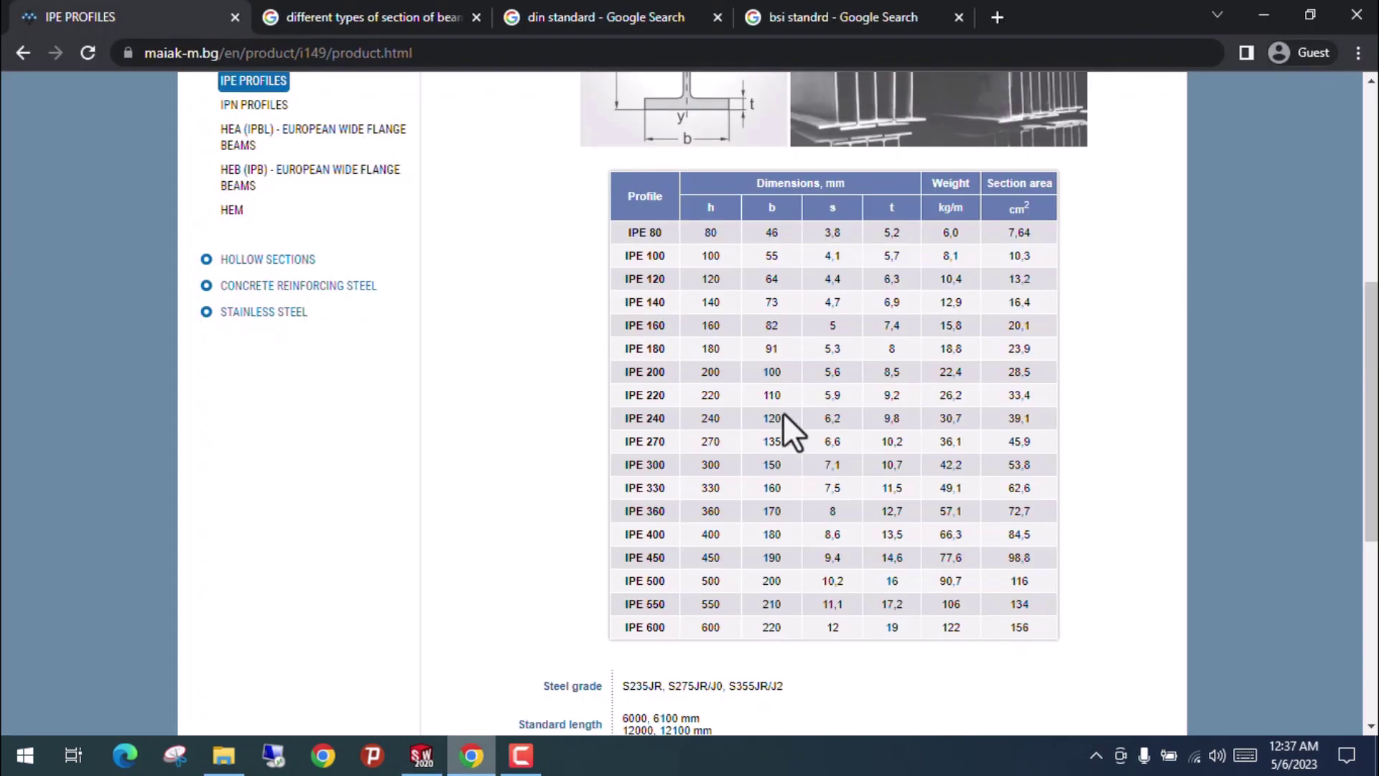
key("alt+Tab")
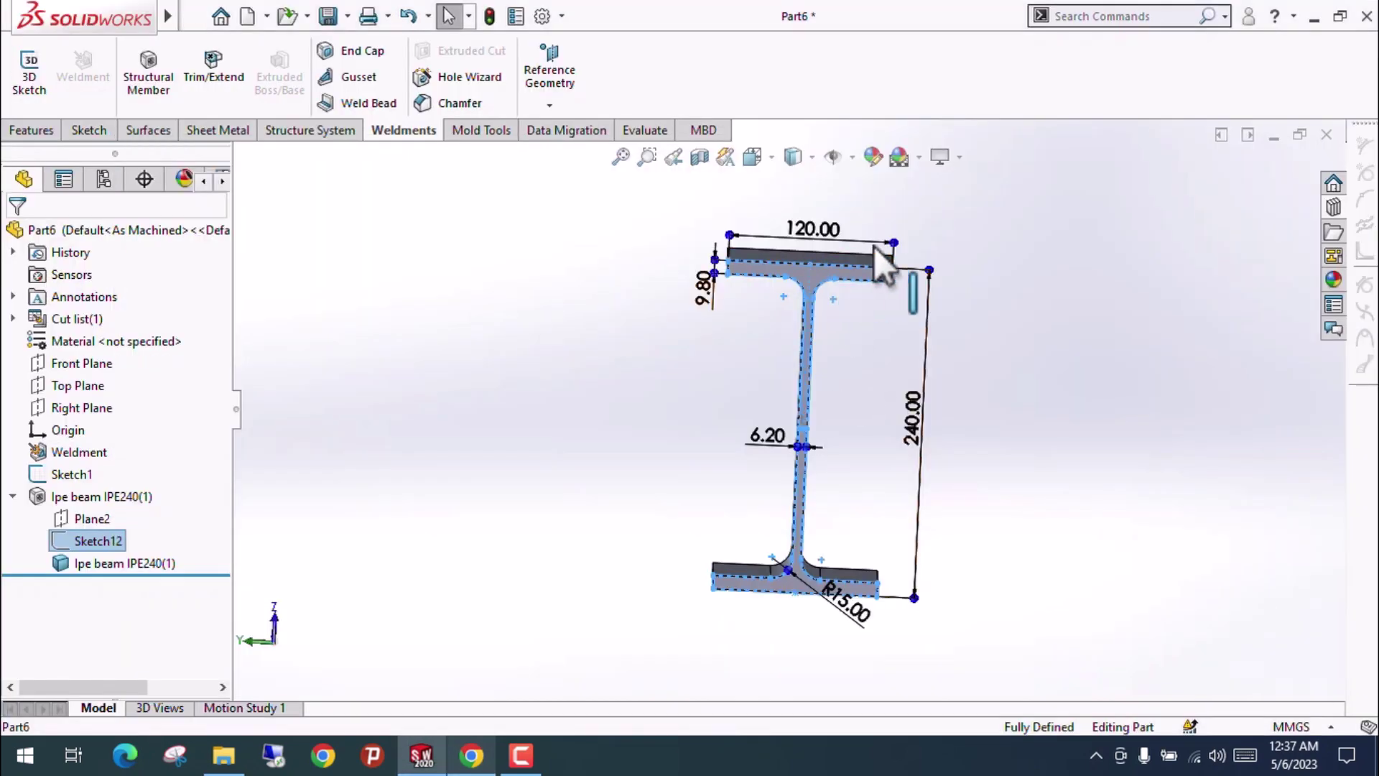
key("alt+Tab")
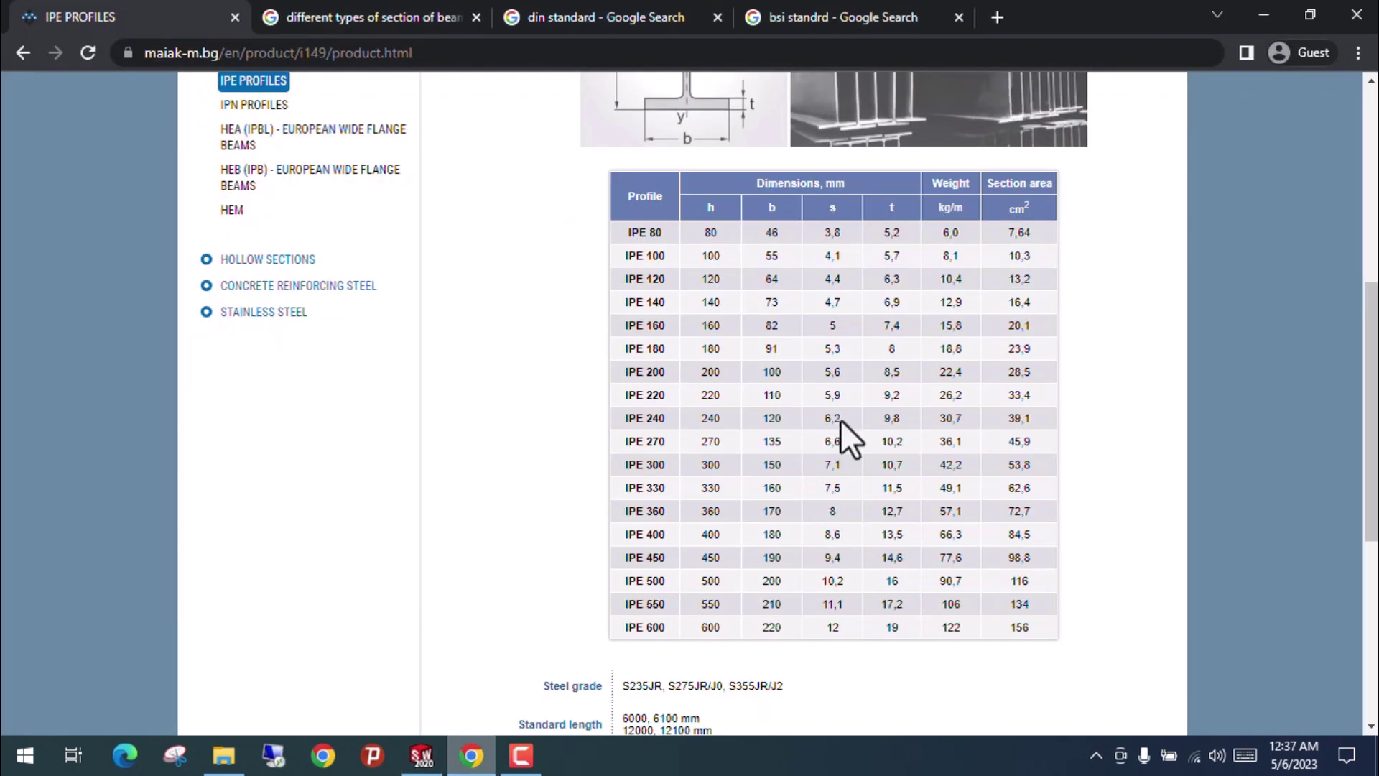
scroll(989, 286, "up", 2)
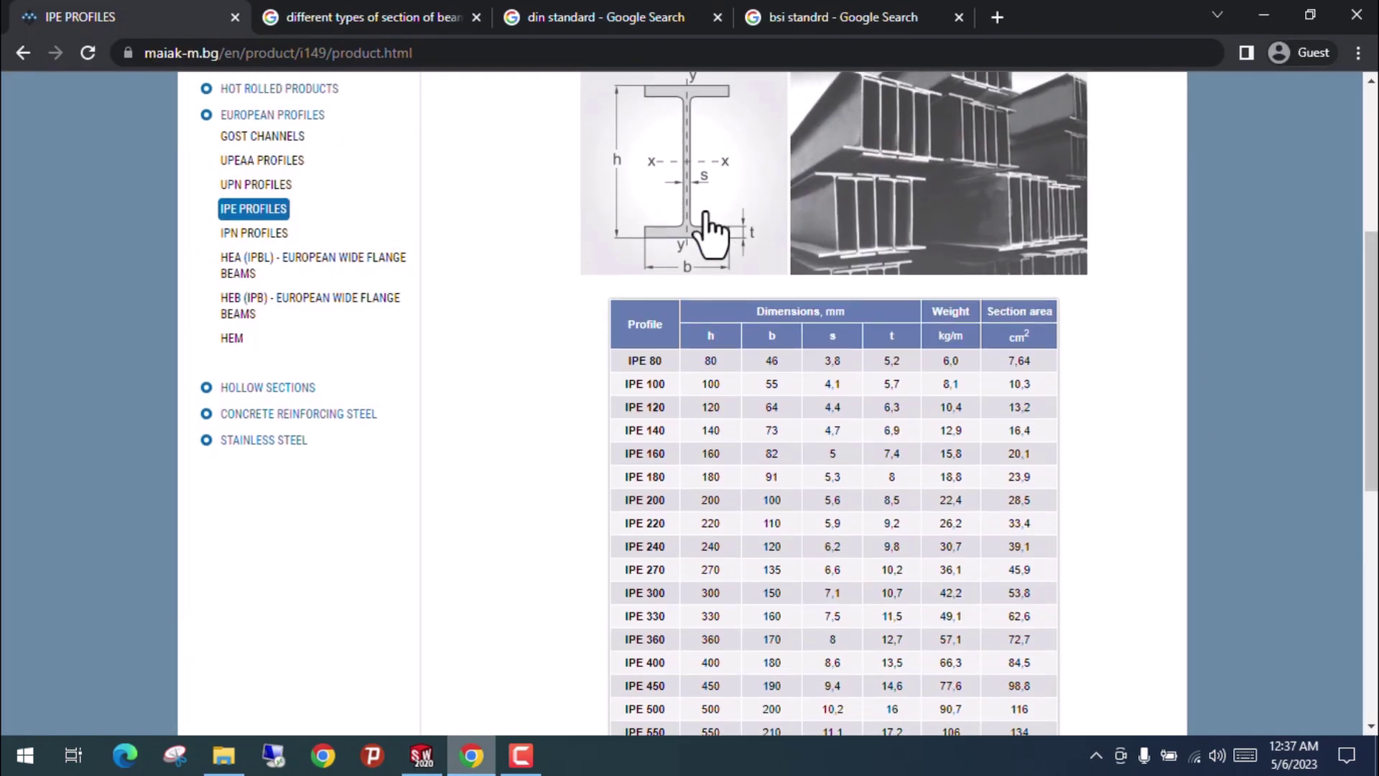
key("alt+Tab")
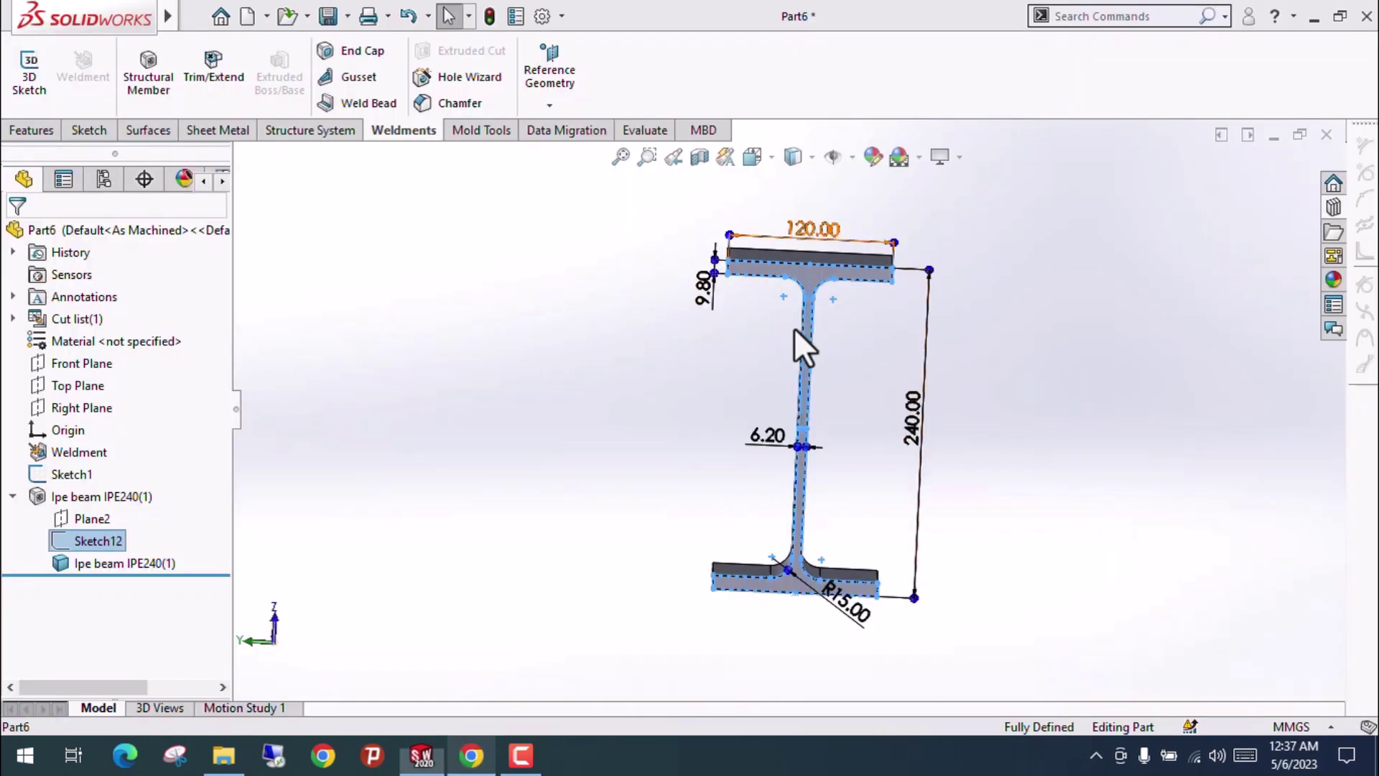
key("alt+Tab")
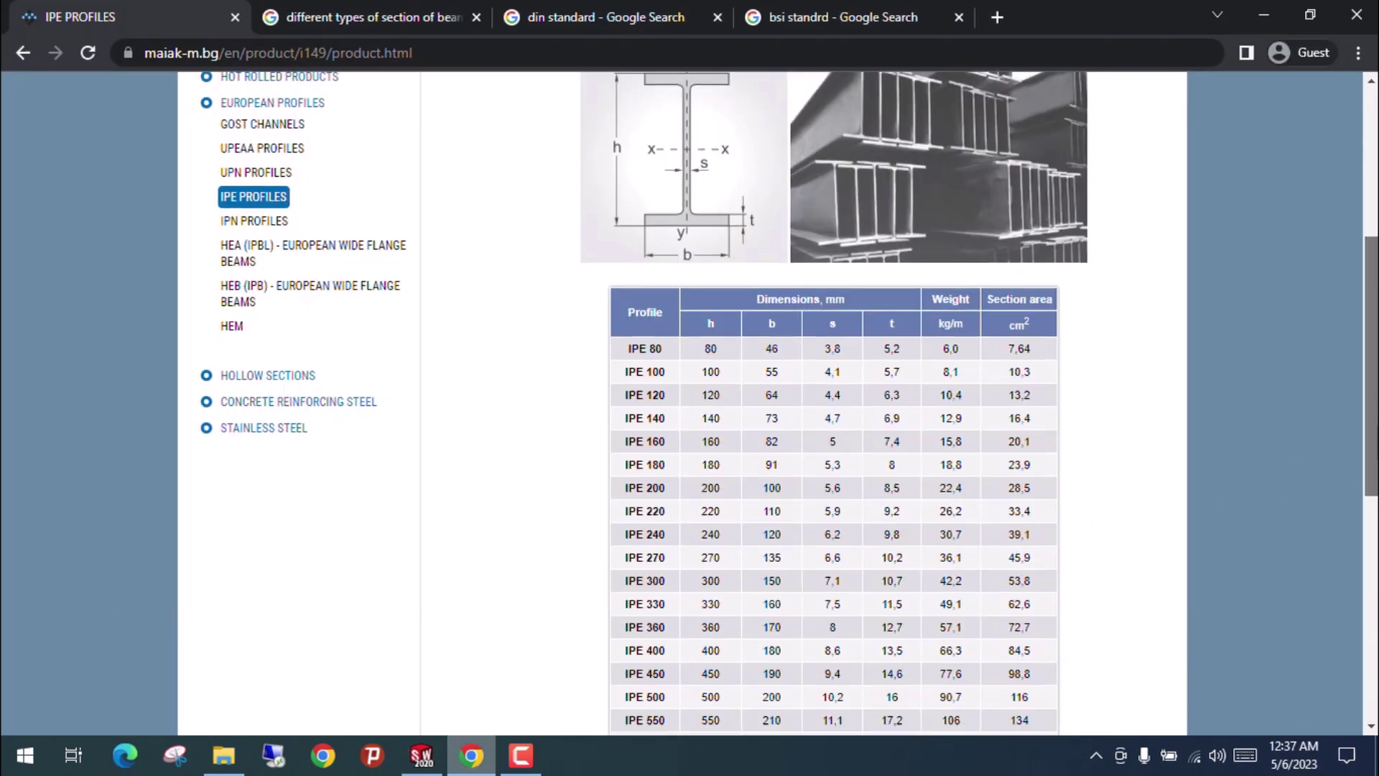
scroll(1374, 452, "up", 2)
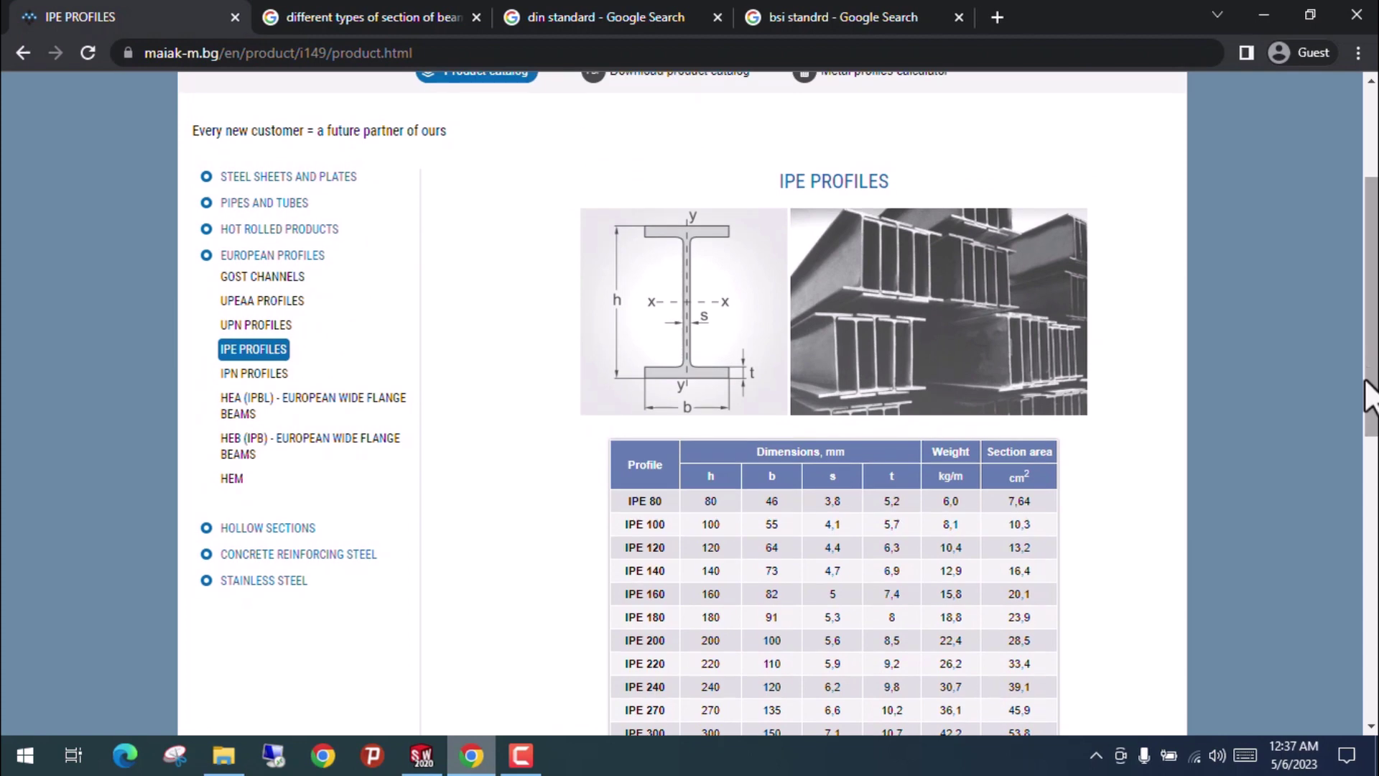